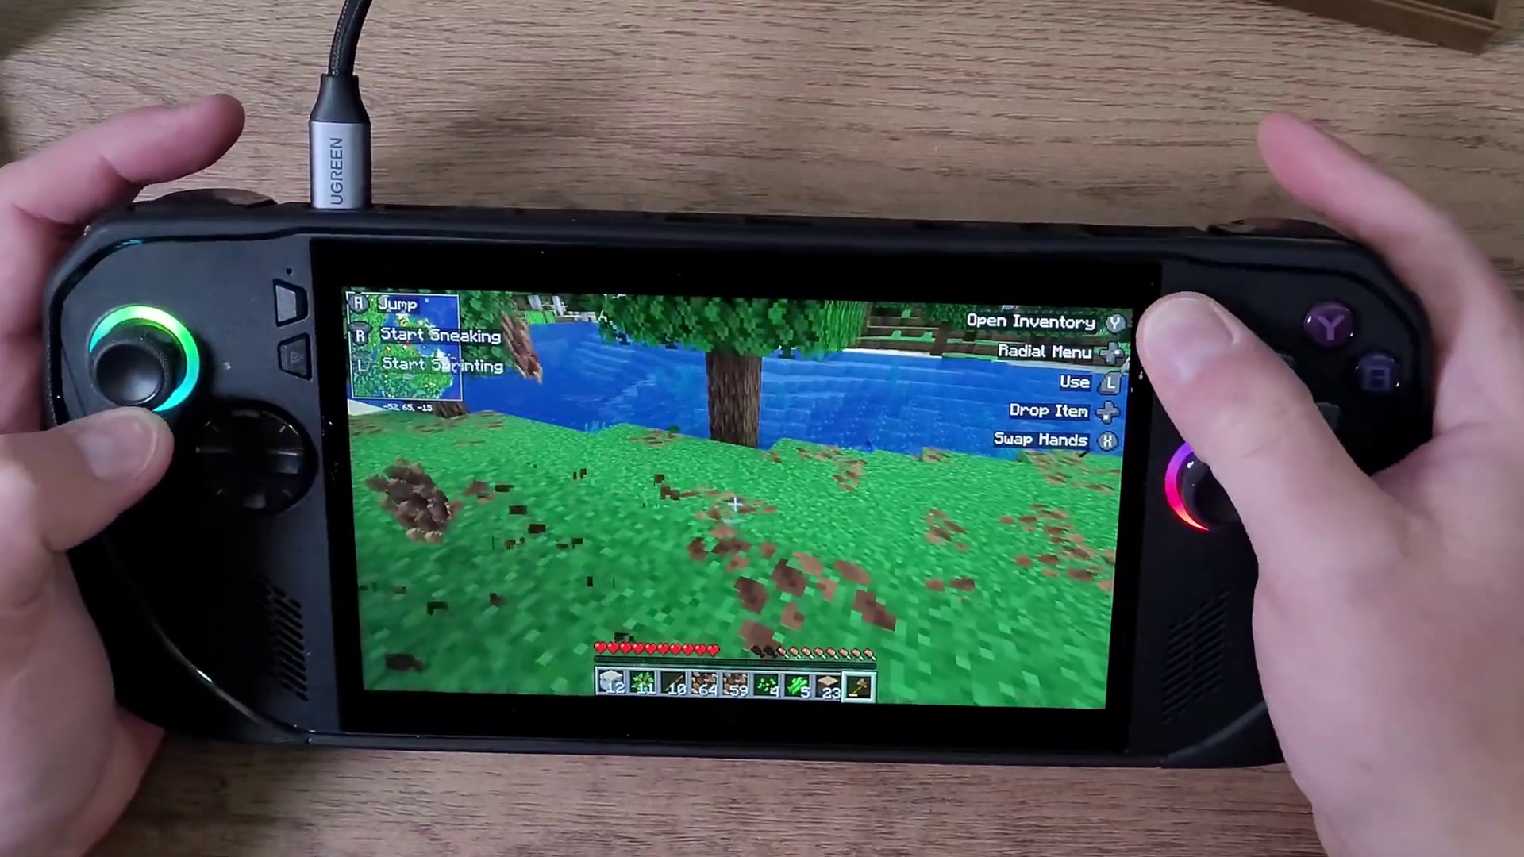
Pause the Minecraft game, then save the world and quit to the title screen.
{"action": "key", "text": "Escape"}
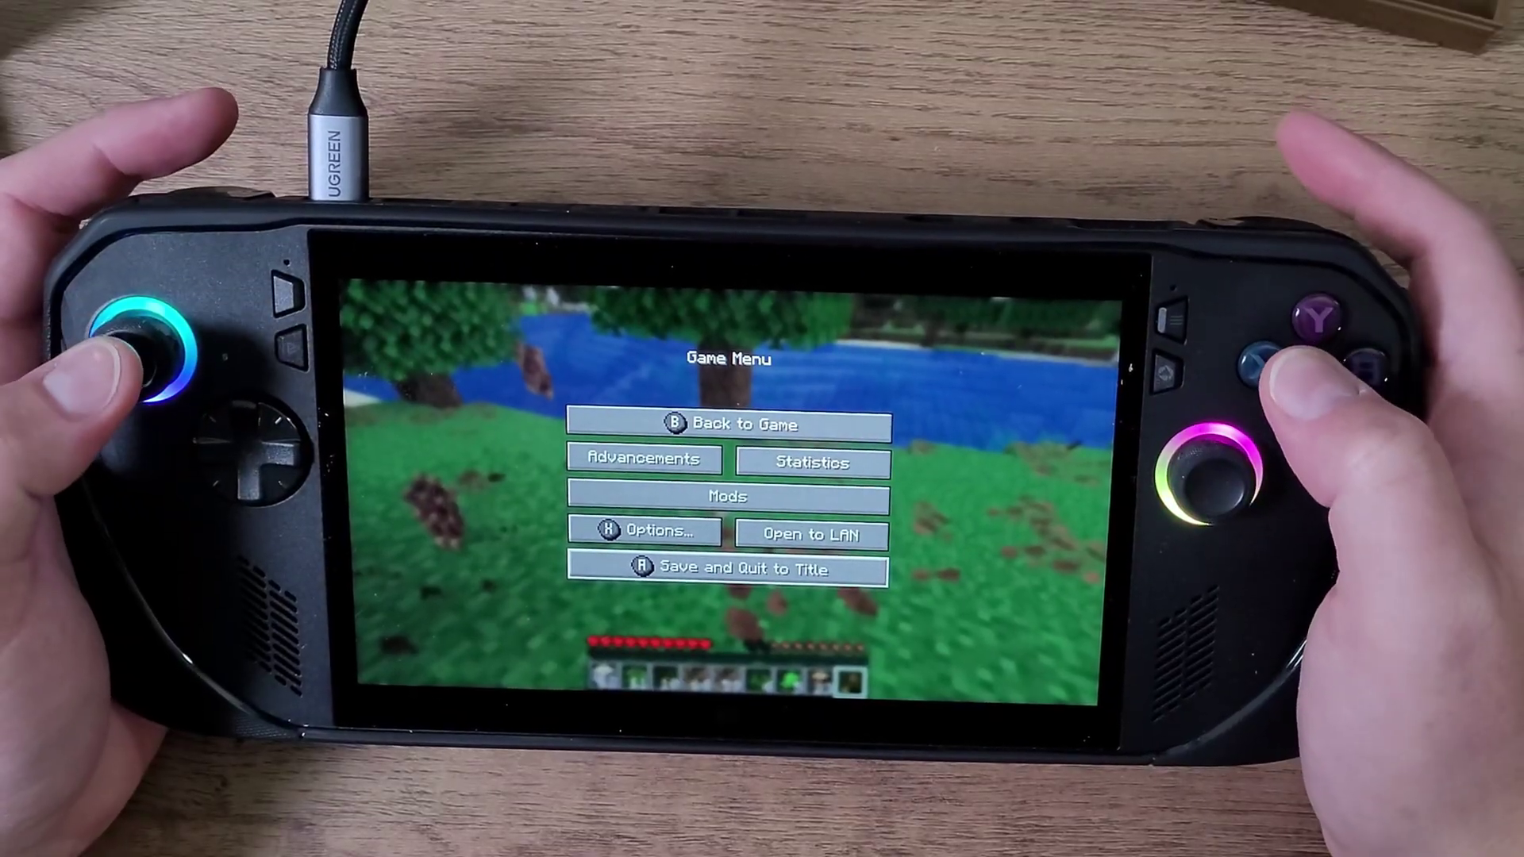
{"action": "key", "text": "Return"}
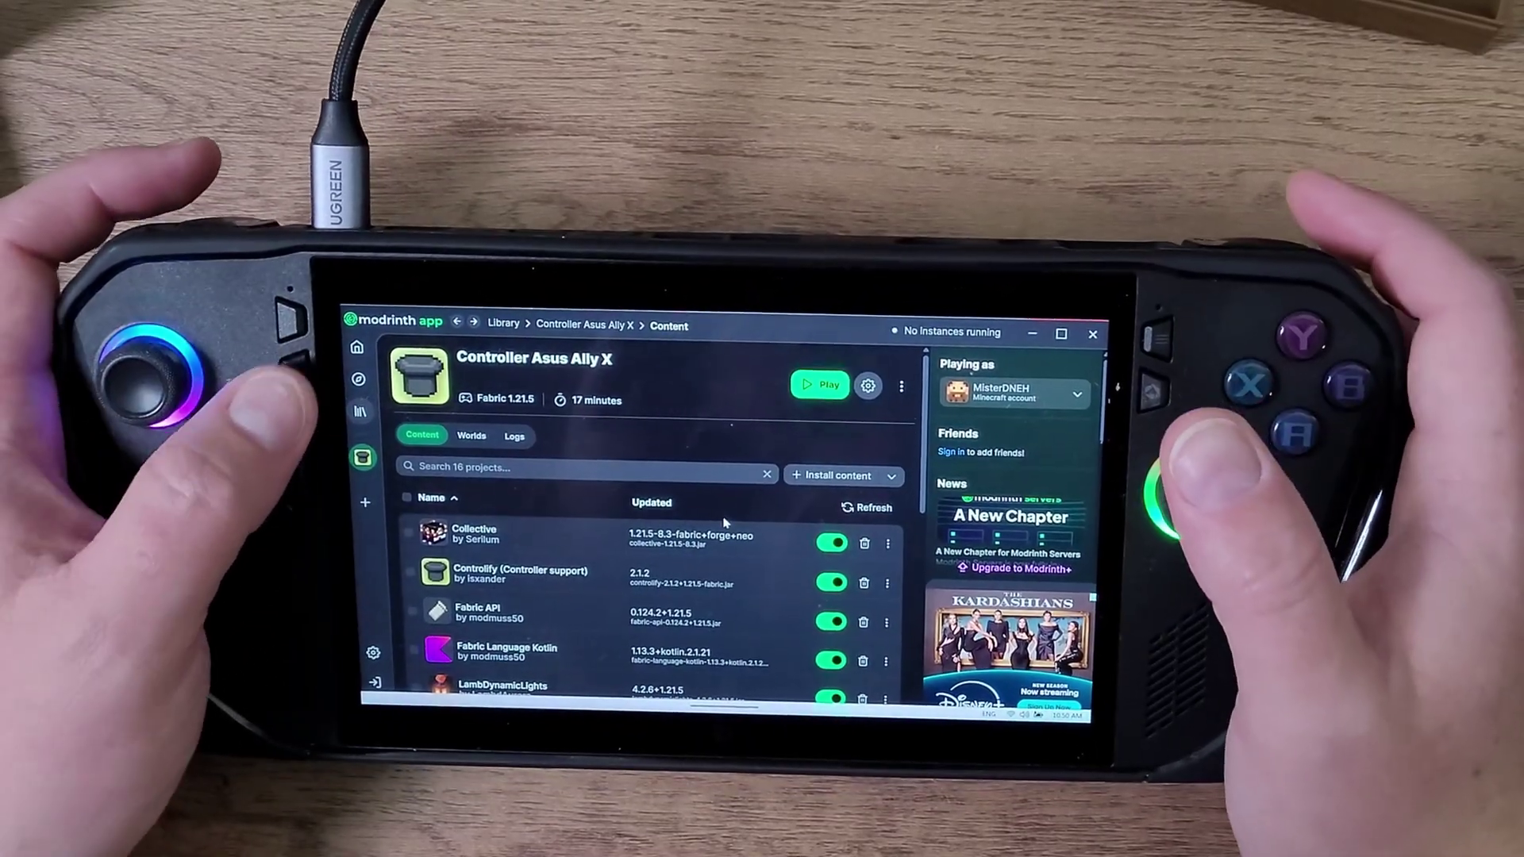
{"action": "key", "text": "F16"}
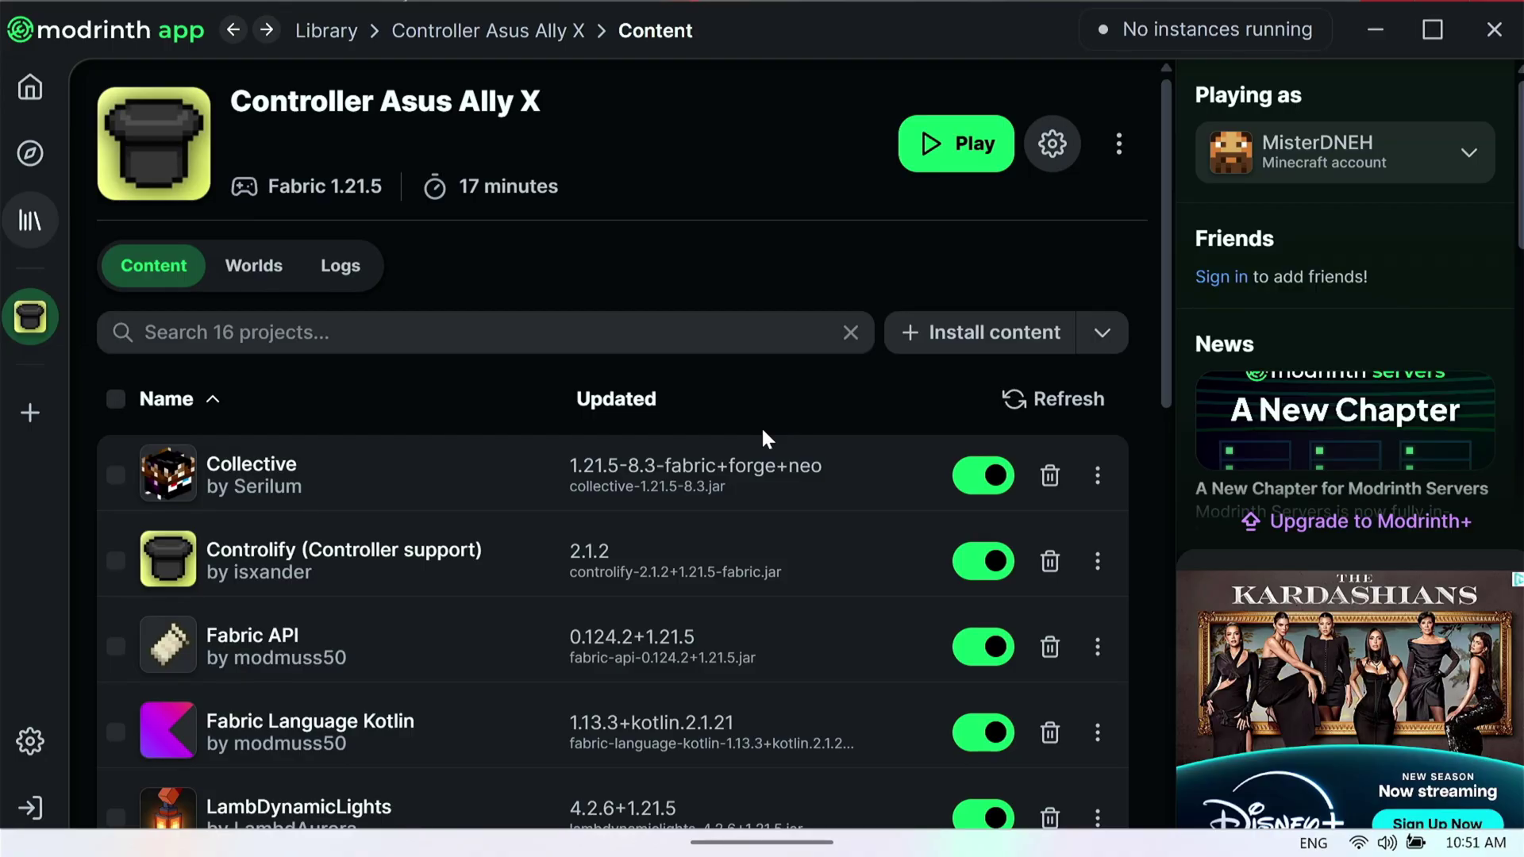
Look through the full list of mods installed in the Controller Asus Ally X instance.
{"action": "scroll", "coordinate": [762, 431], "scroll_direction": "down", "scroll_amount": 7}
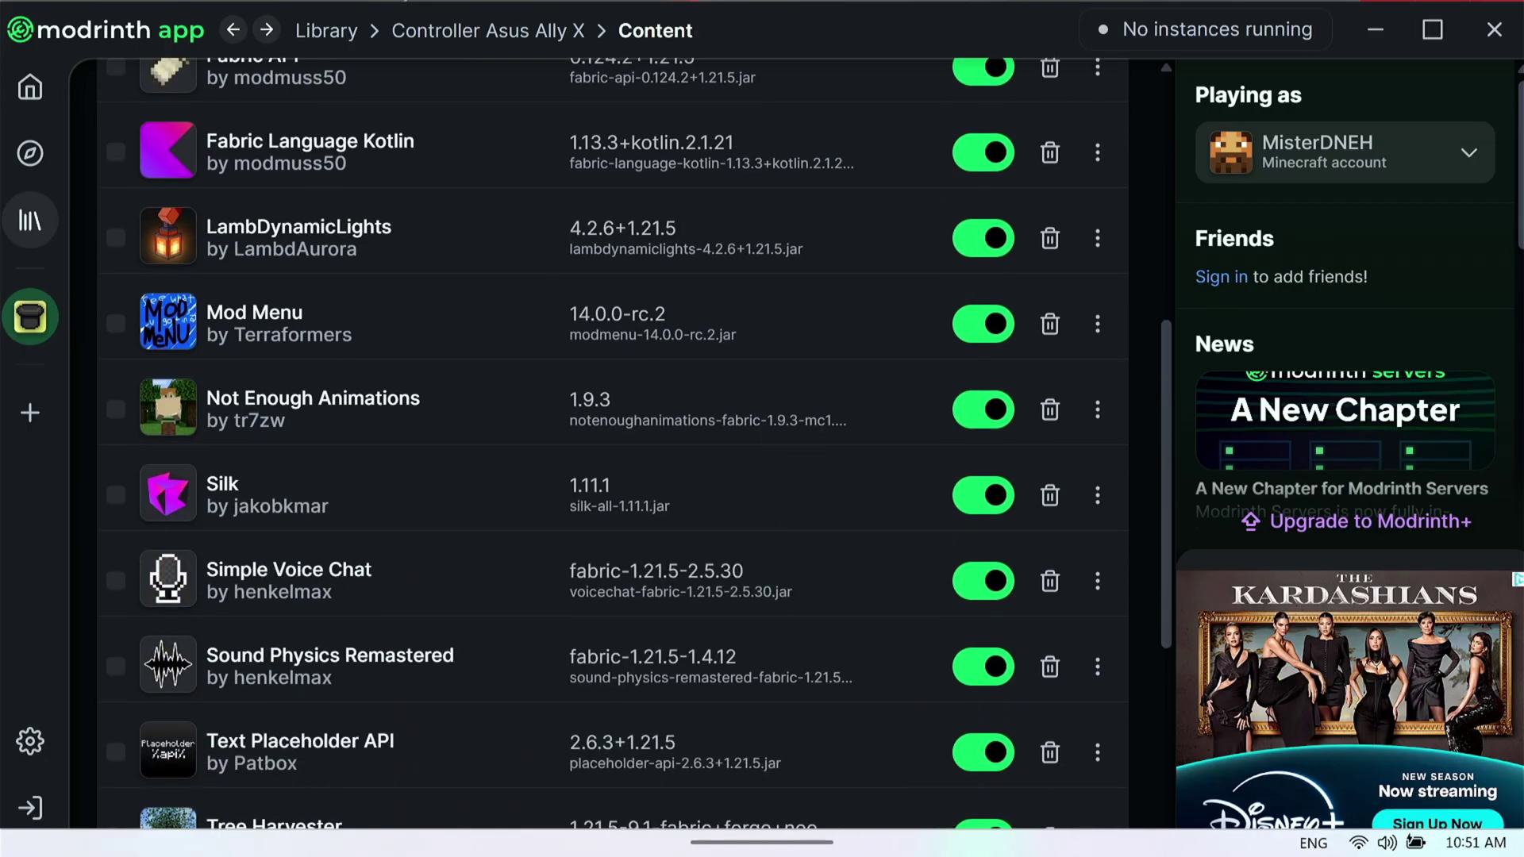
{"action": "scroll", "coordinate": [761, 431], "scroll_direction": "down", "scroll_amount": 5}
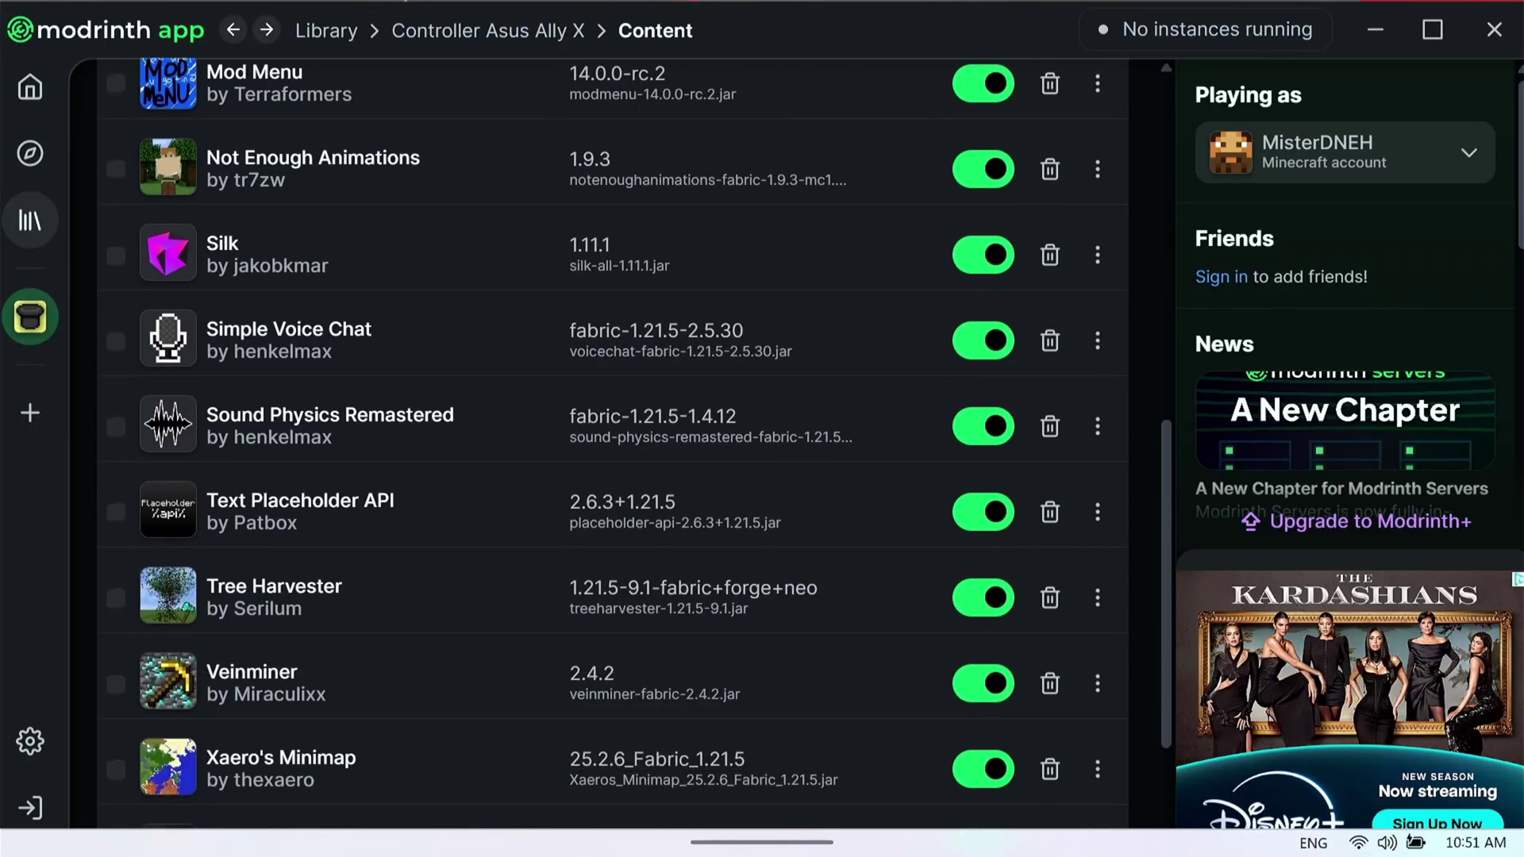
{"action": "scroll", "coordinate": [810, 412], "scroll_direction": "up", "scroll_amount": 1}
{"action": "scroll", "coordinate": [809, 412], "scroll_direction": "down", "scroll_amount": 1}
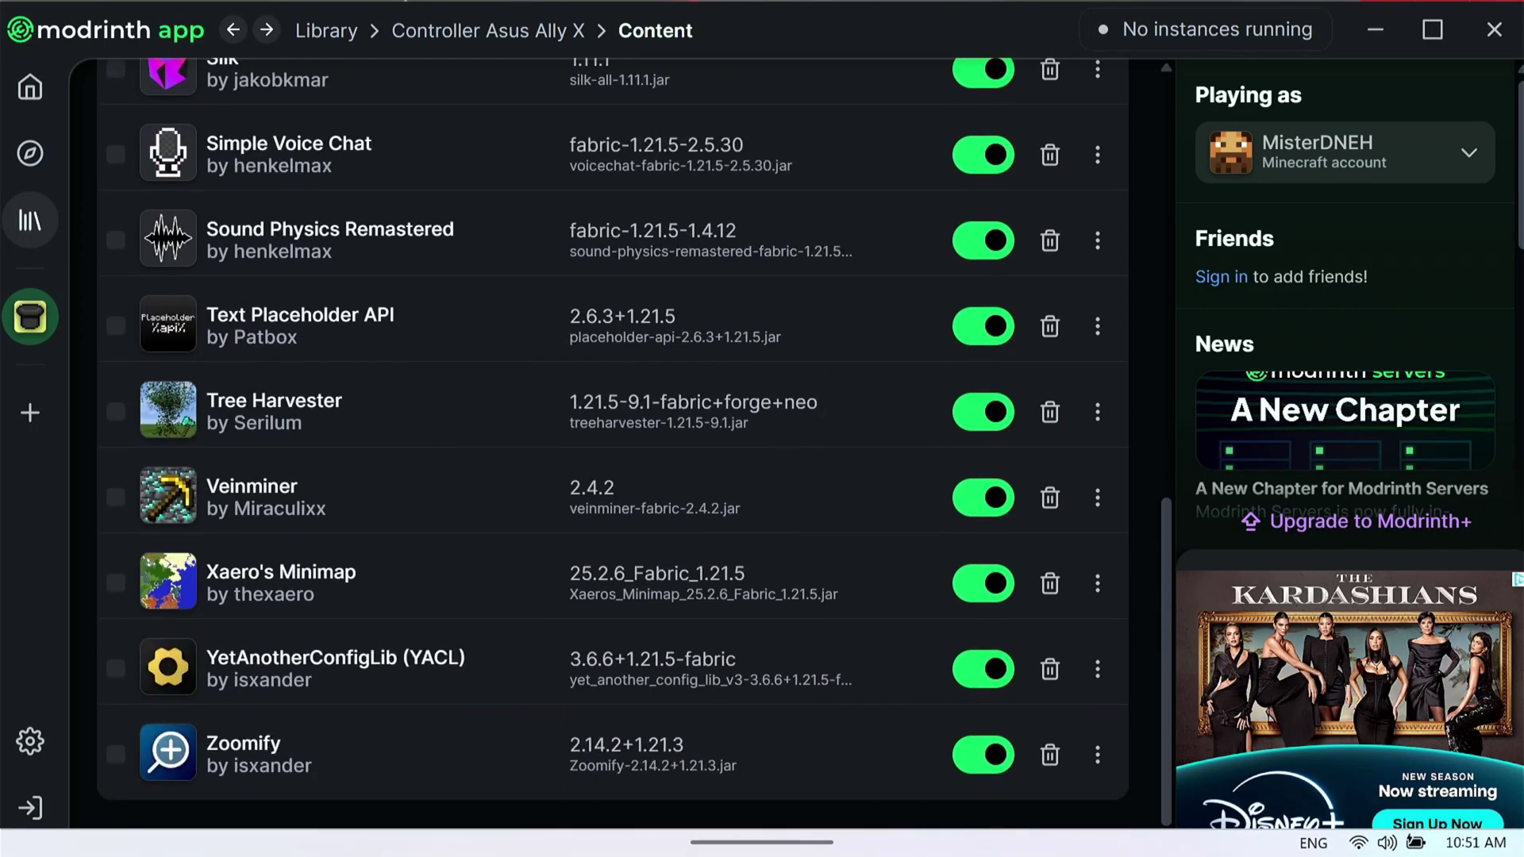
{"action": "scroll", "coordinate": [611, 443], "scroll_direction": "up", "scroll_amount": 15}
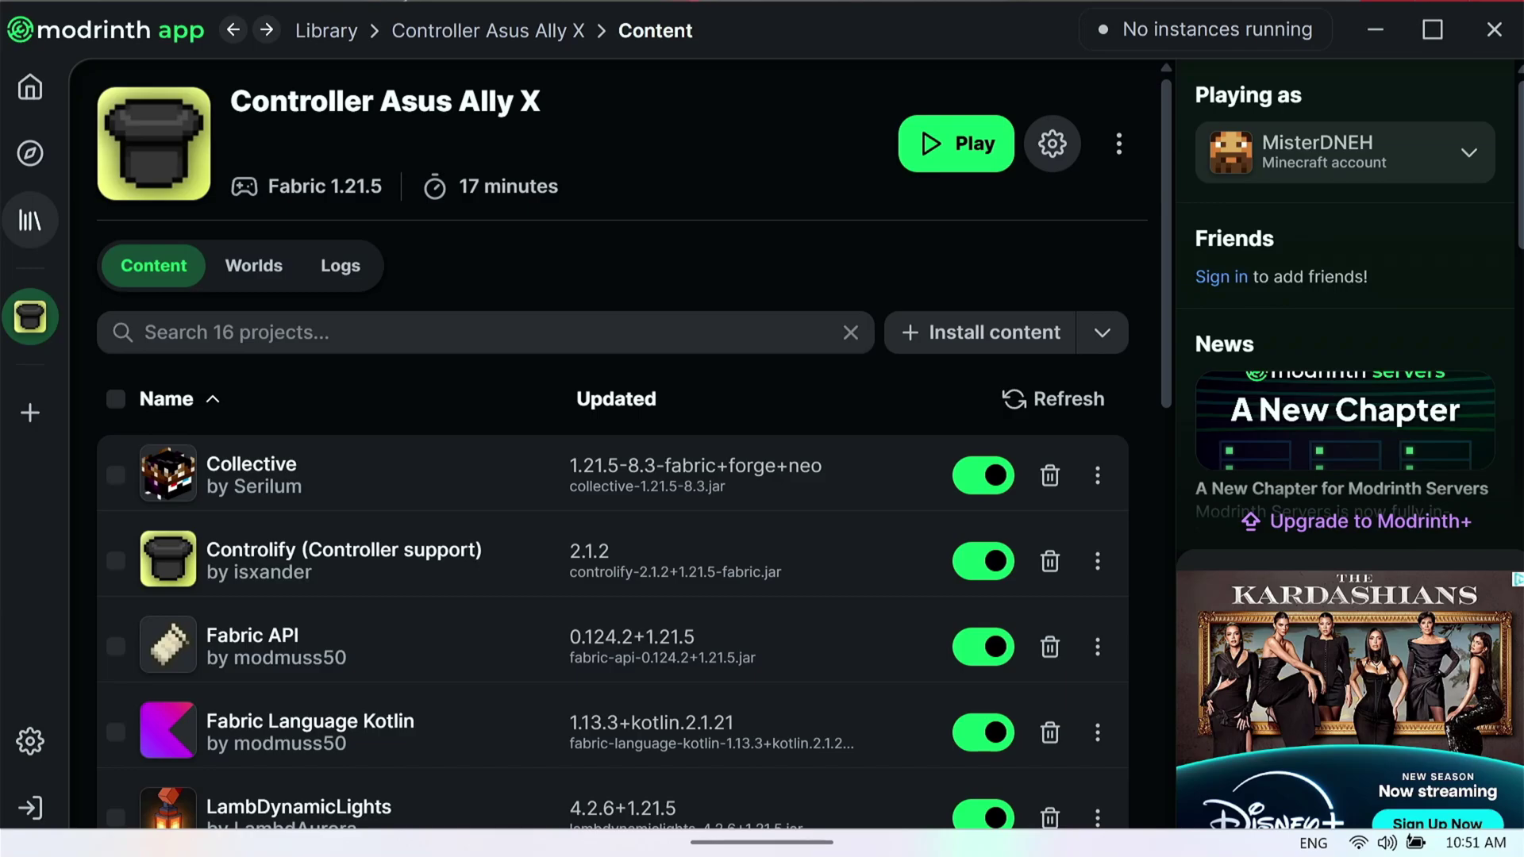
Install the Sodium and Iris Shaders mods into the Controller Asus Ally X instance.
{"action": "left_click", "coordinate": [981, 332]}
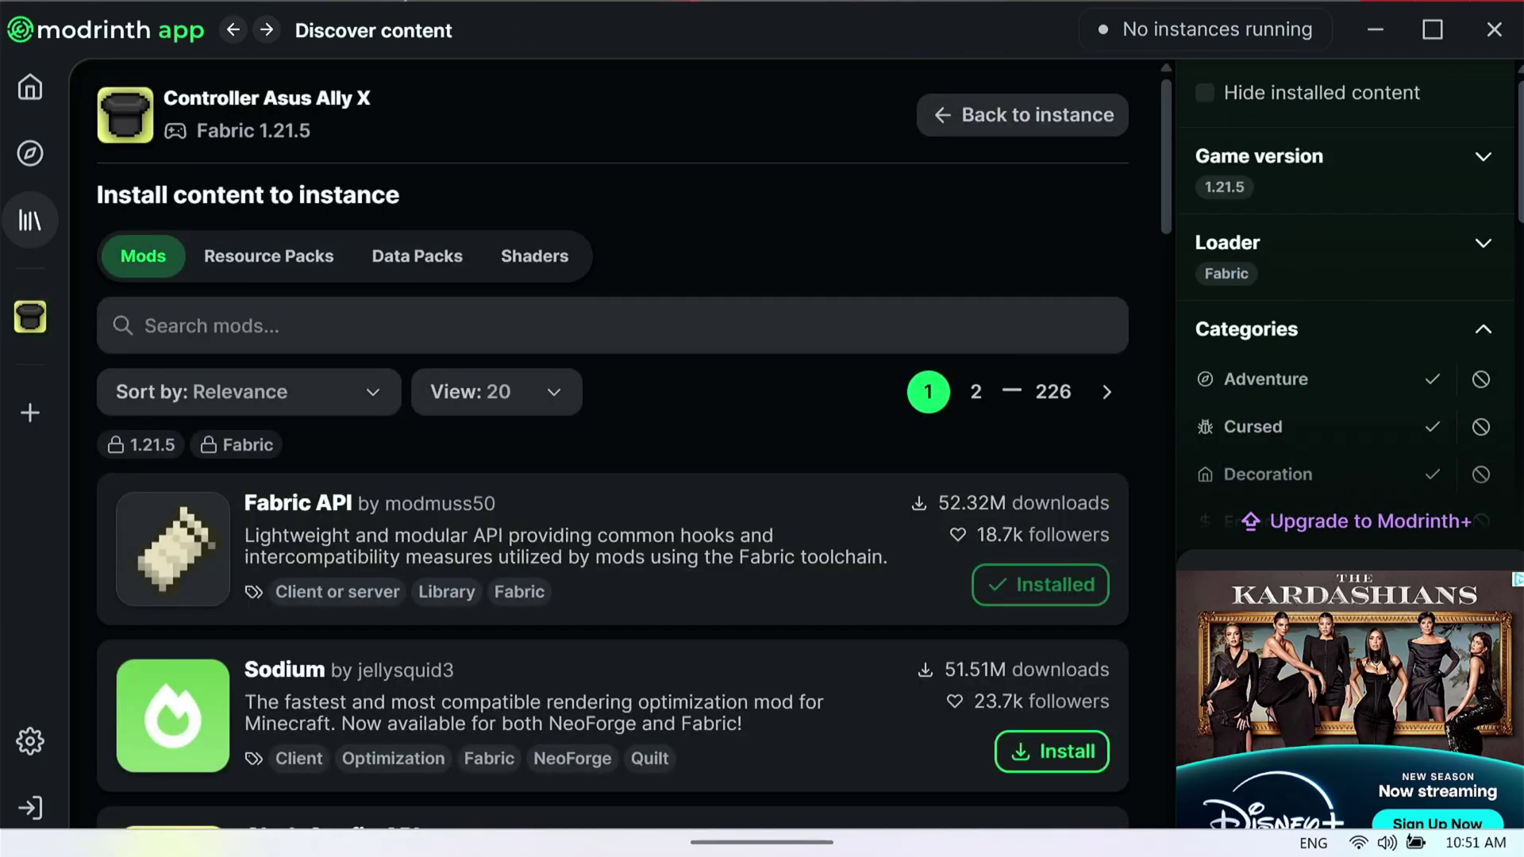
{"action": "scroll", "coordinate": [611, 444], "scroll_direction": "down", "scroll_amount": 5}
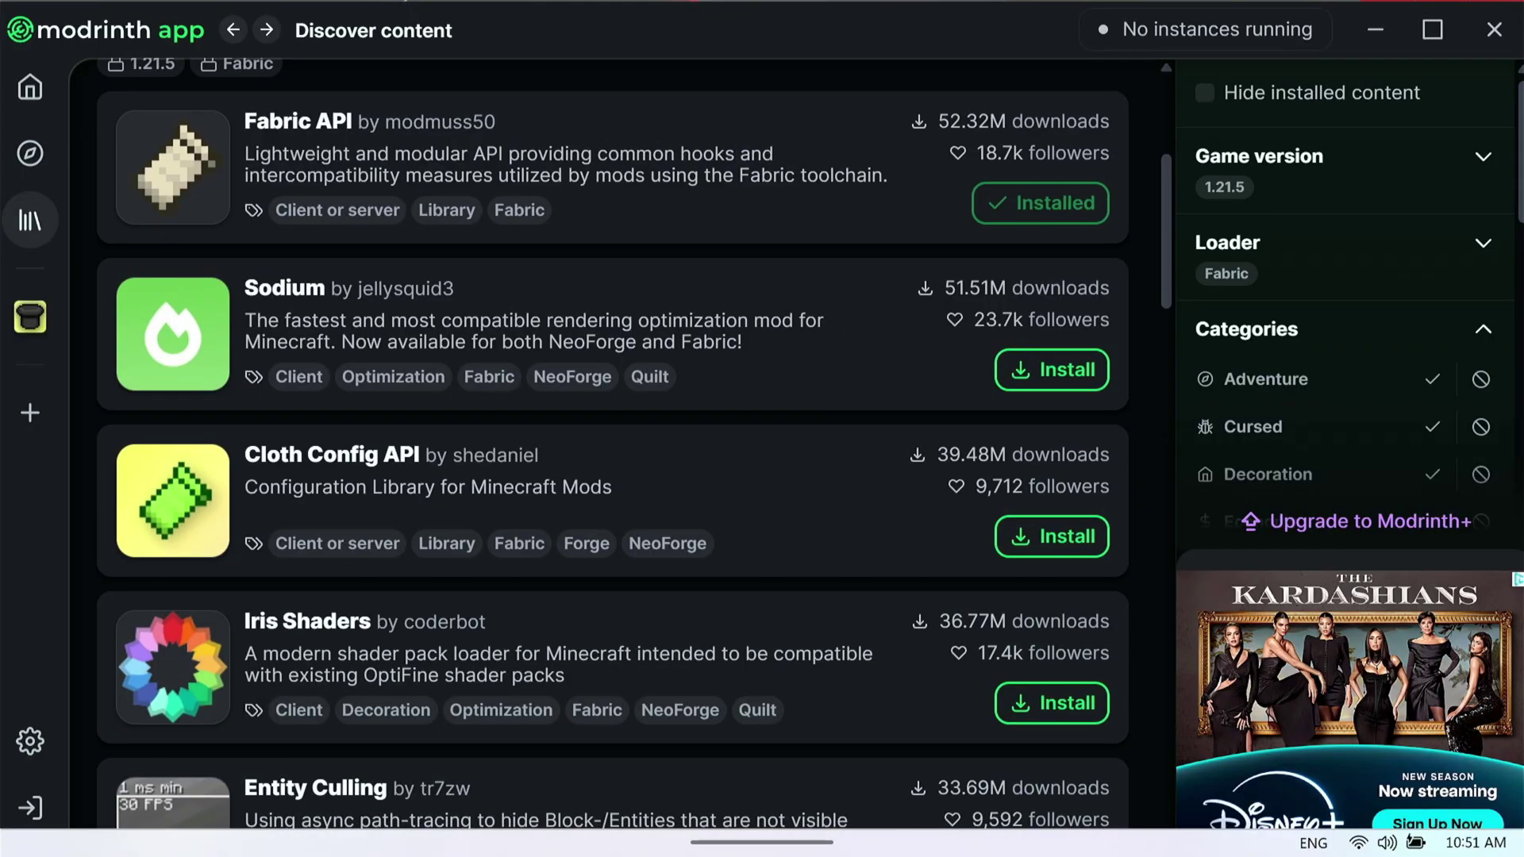
{"action": "left_click", "coordinate": [1079, 368]}
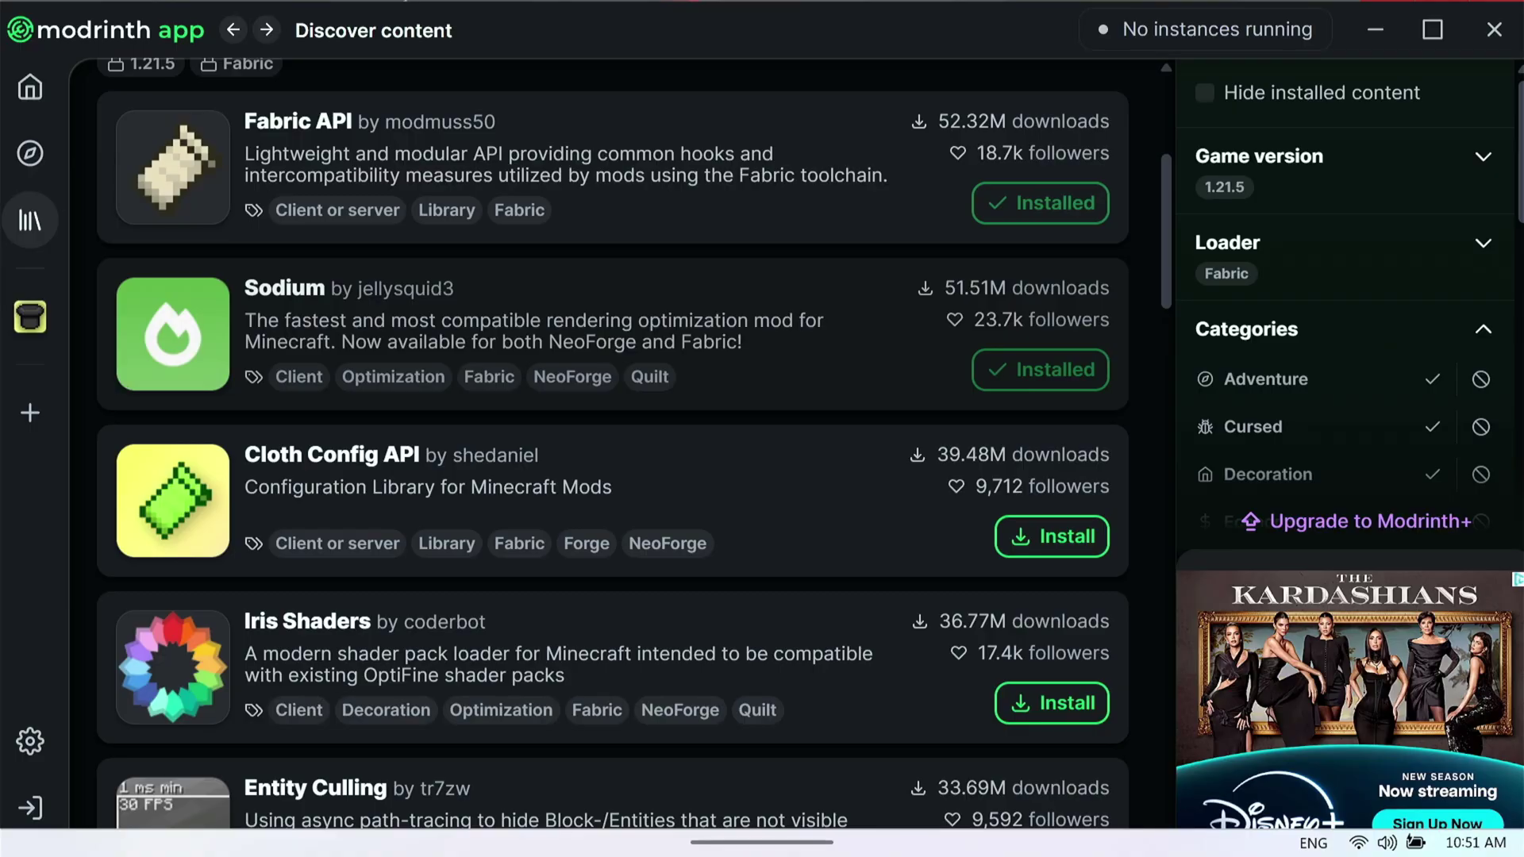
{"action": "left_click", "coordinate": [1051, 703]}
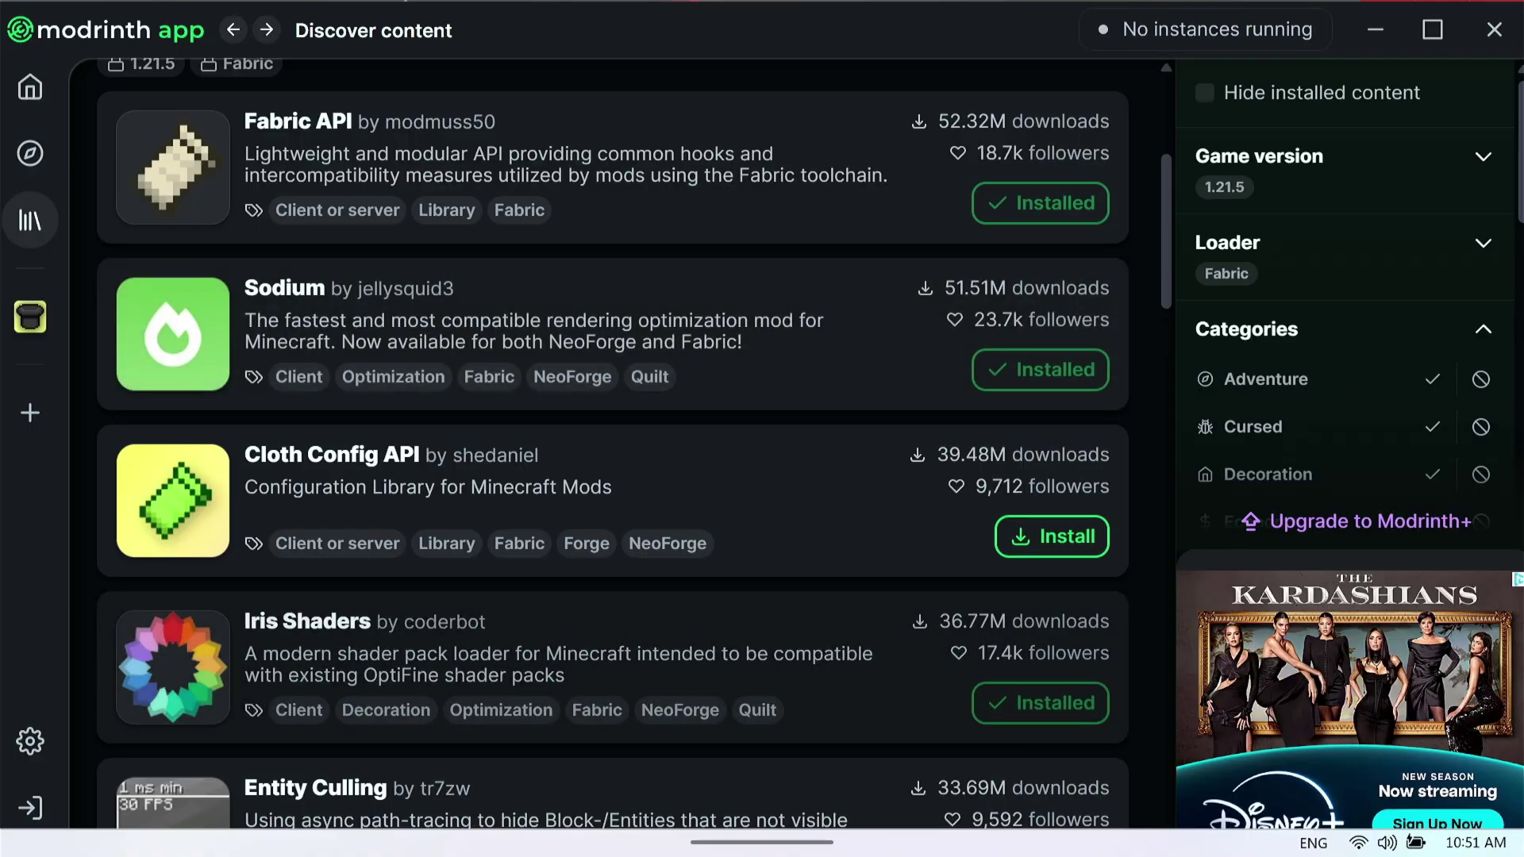
Install the Complementary Shaders - Reimagined and BSL Shaders packs into the instance.
{"action": "scroll", "coordinate": [611, 444], "scroll_direction": "down", "scroll_amount": 3}
{"action": "scroll", "coordinate": [611, 444], "scroll_direction": "up", "scroll_amount": 2}
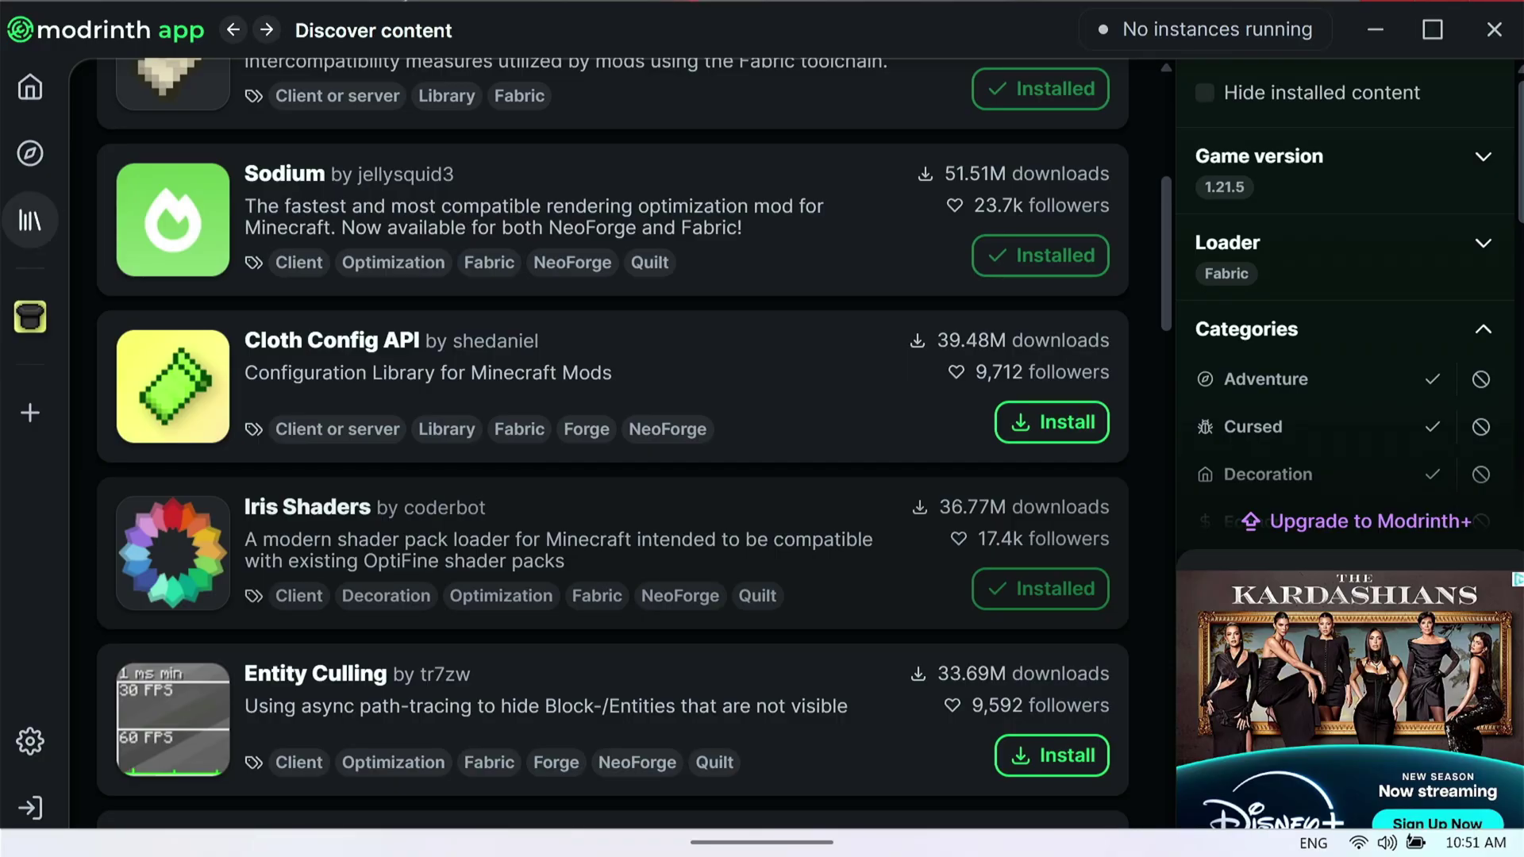
{"action": "scroll", "coordinate": [611, 445], "scroll_direction": "down", "scroll_amount": 10}
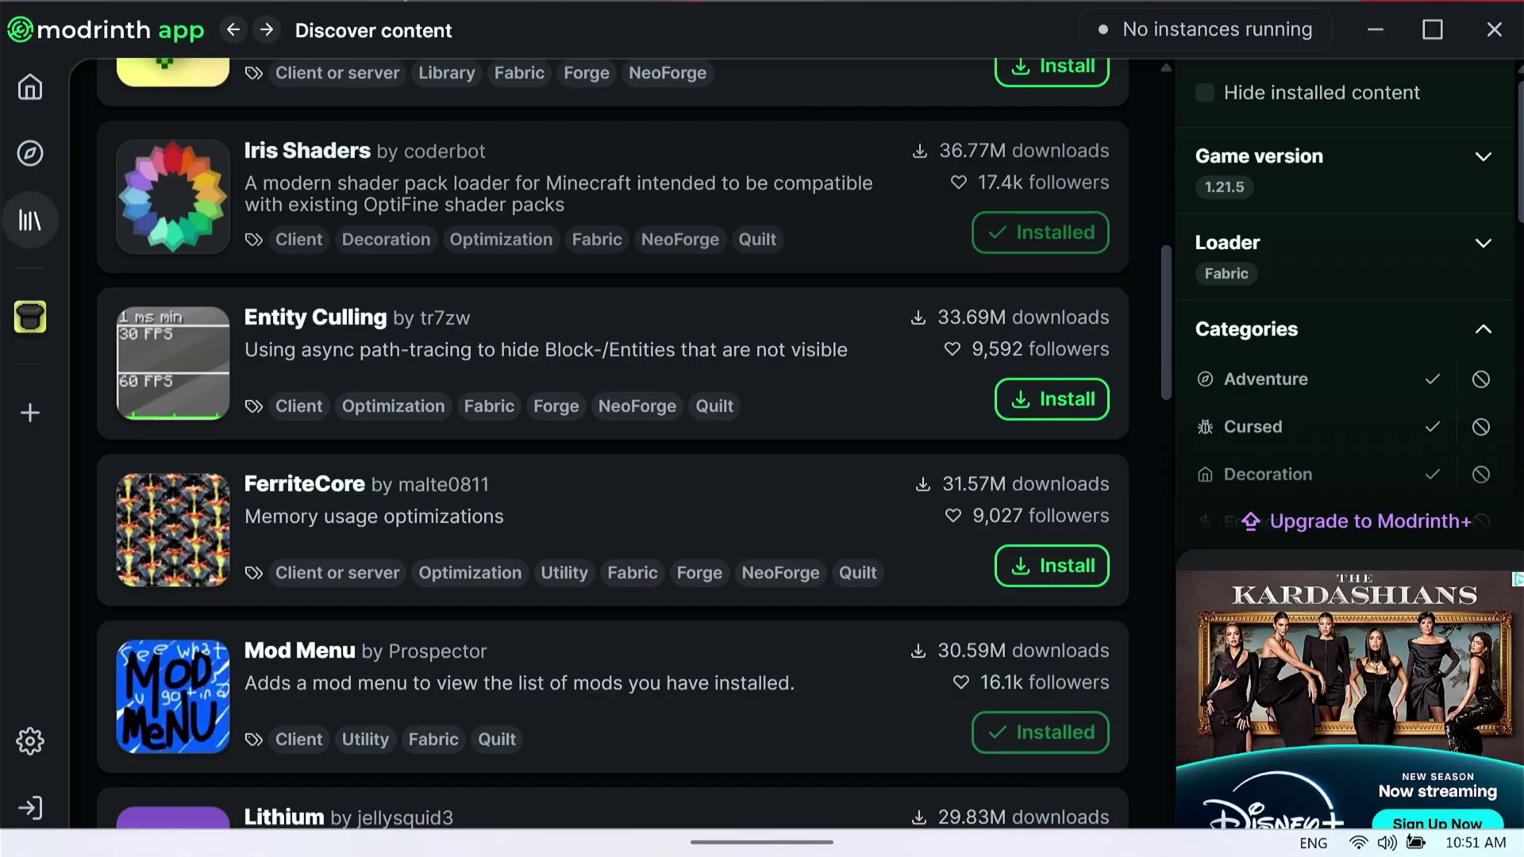
{"action": "scroll", "coordinate": [843, 544], "scroll_direction": "down", "scroll_amount": 9}
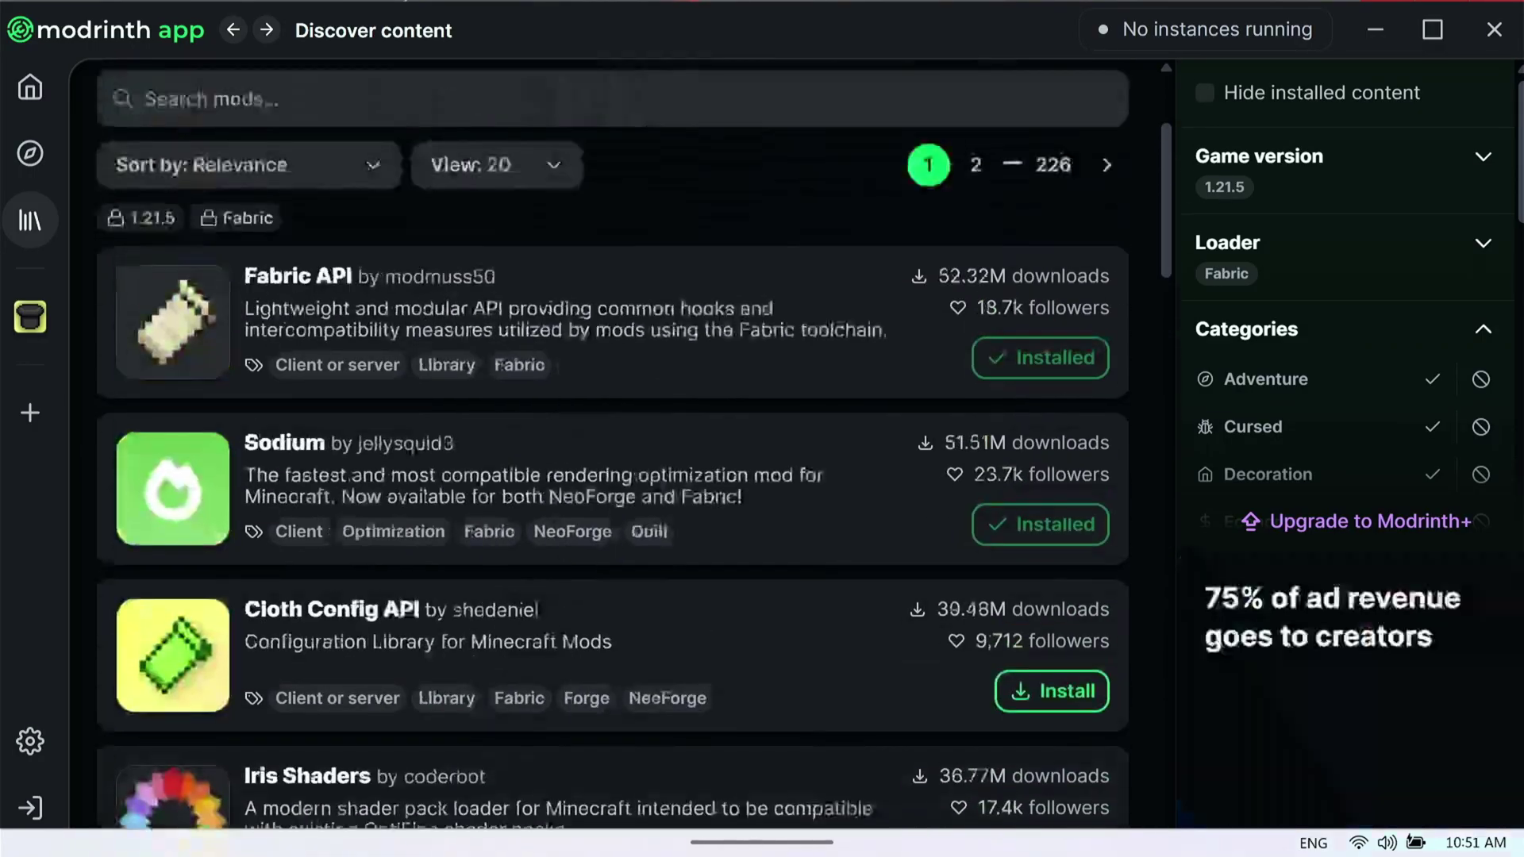
{"action": "scroll", "coordinate": [611, 445], "scroll_direction": "up", "scroll_amount": 3}
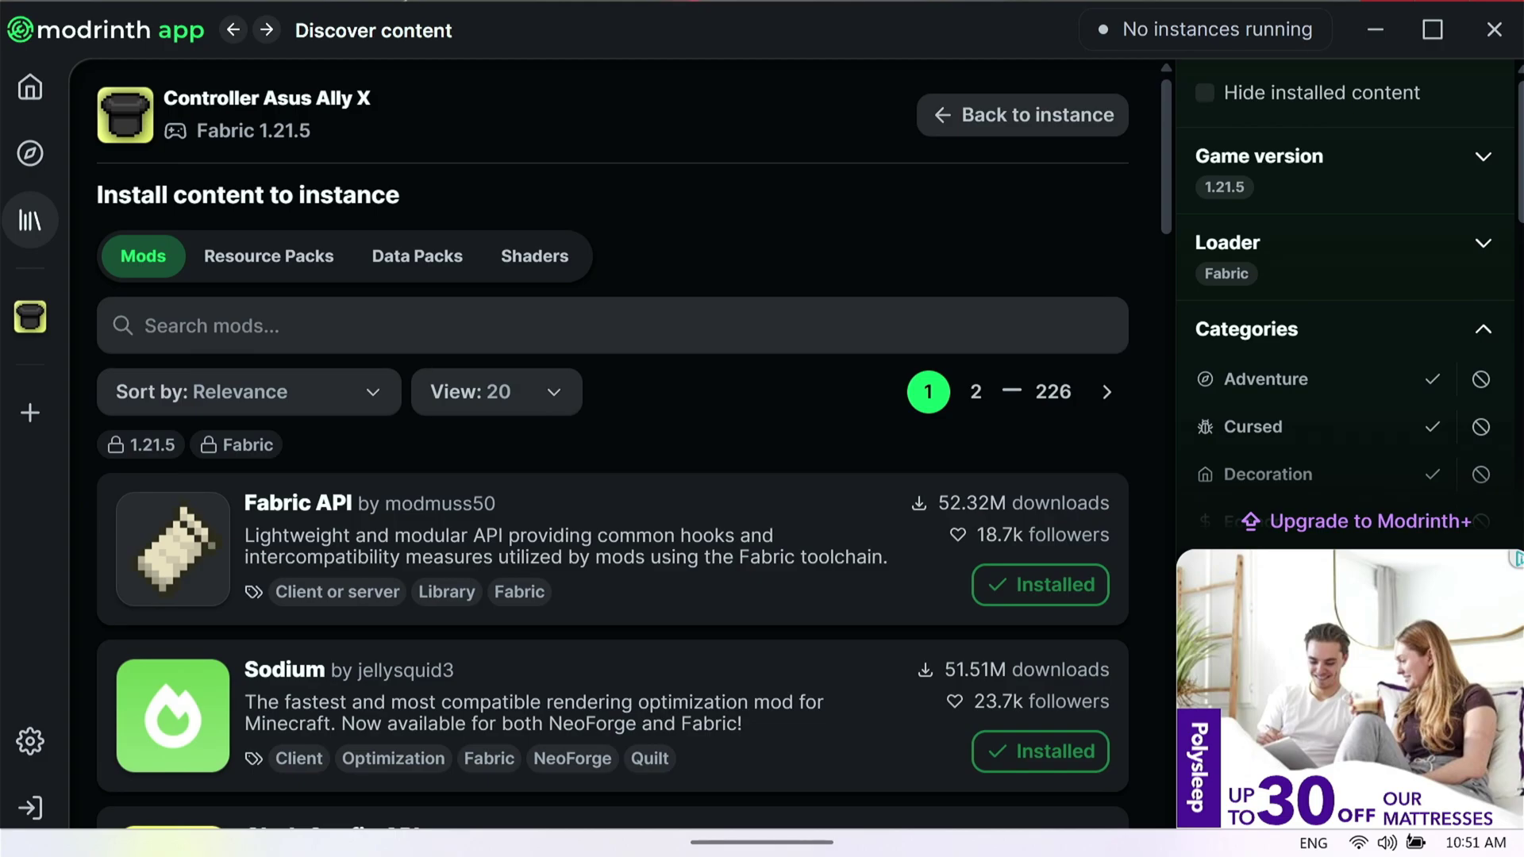
{"action": "left_click", "coordinate": [535, 256]}
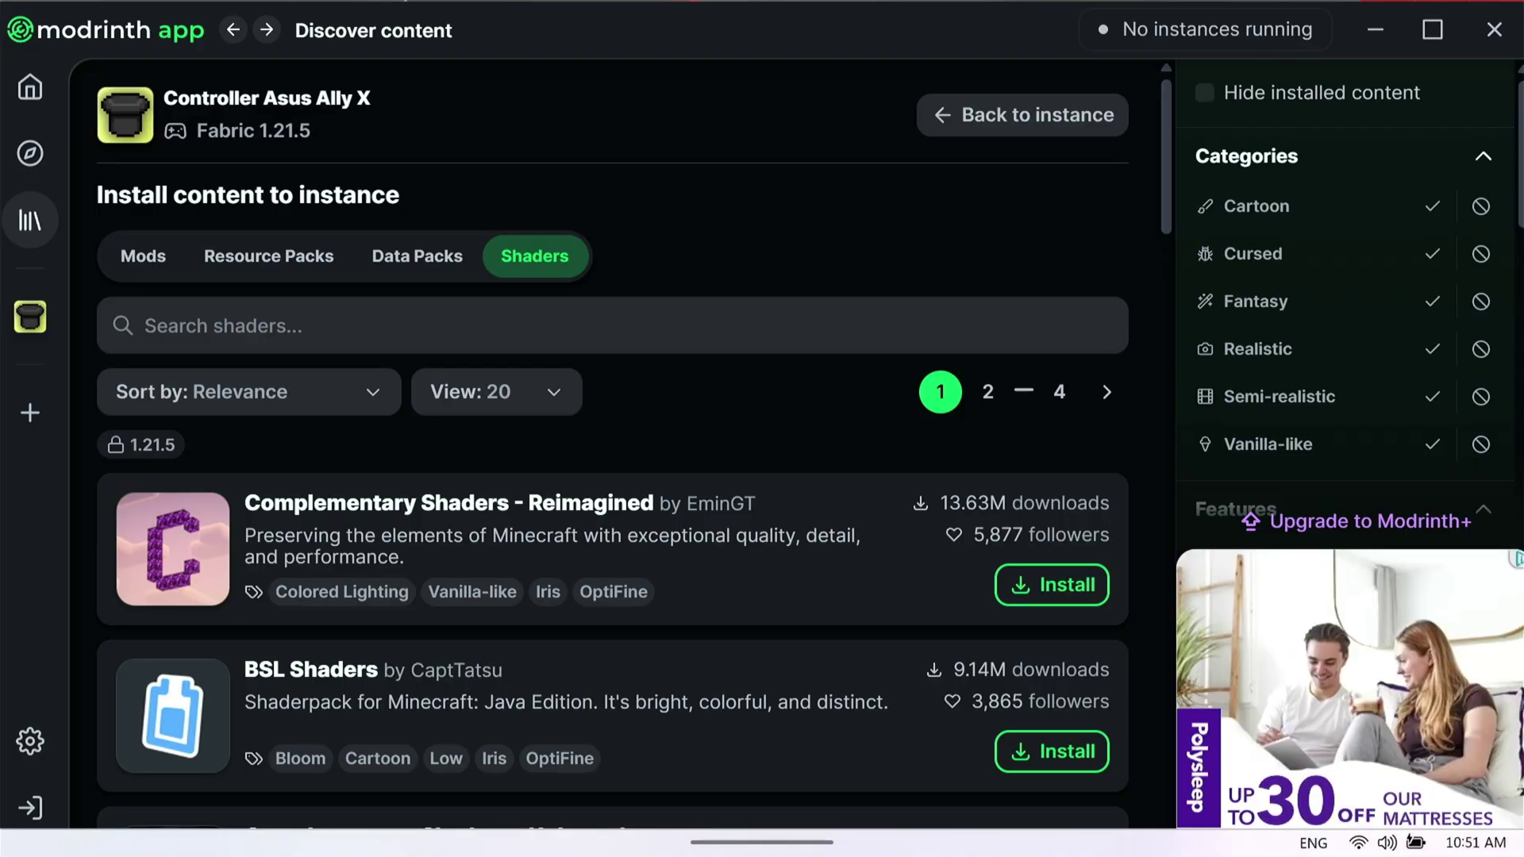
{"action": "scroll", "coordinate": [611, 508], "scroll_direction": "down", "scroll_amount": 3}
{"action": "left_click", "coordinate": [1071, 346]}
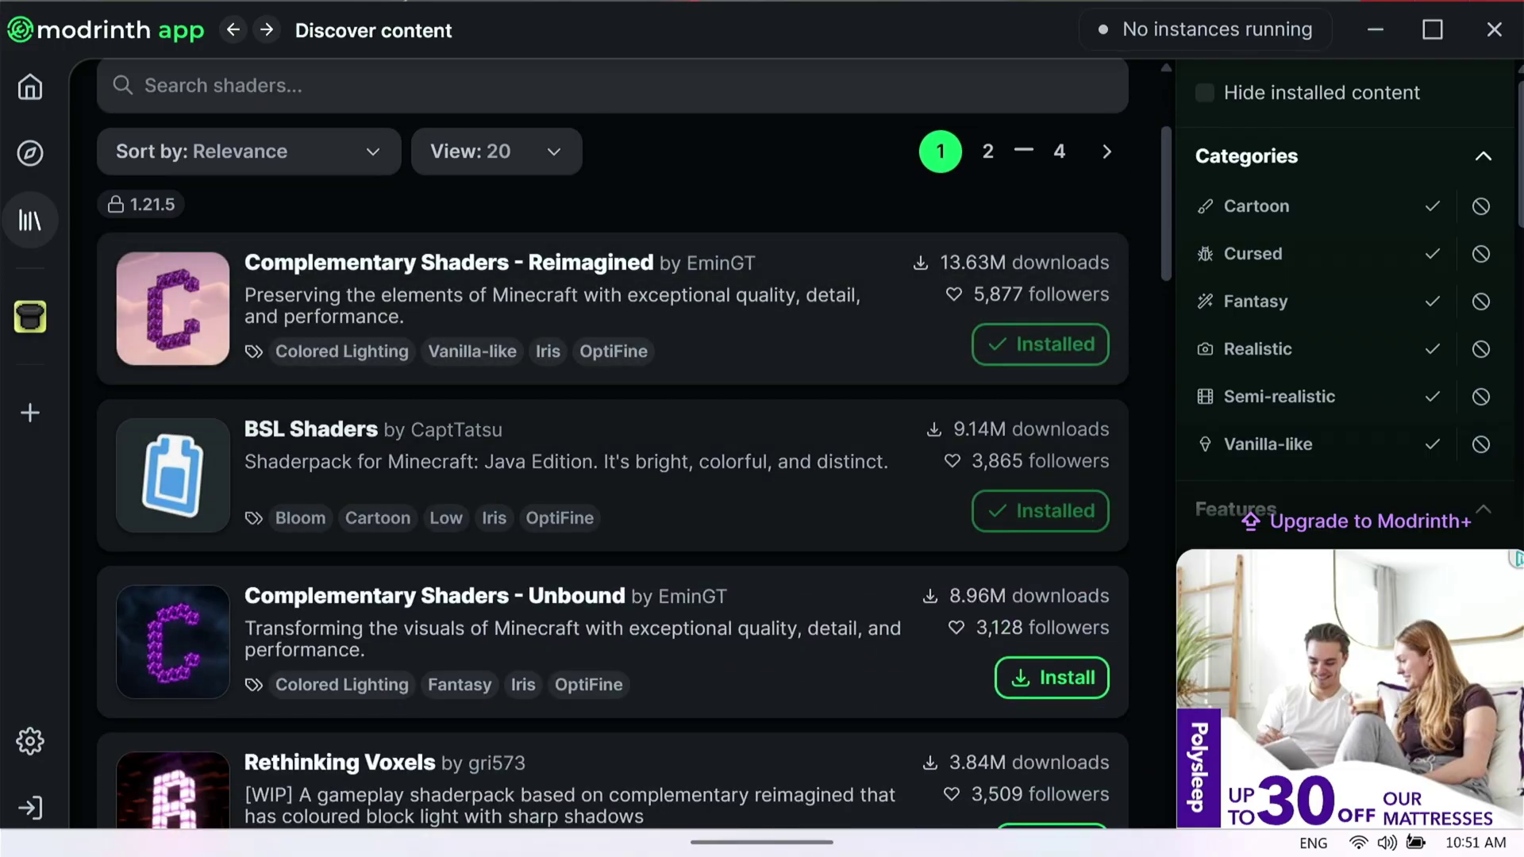
Browse the first two pages of available shader packs for 1.21.5 and return to the first page.
{"action": "scroll", "coordinate": [611, 443], "scroll_direction": "down", "scroll_amount": 10}
{"action": "scroll", "coordinate": [612, 443], "scroll_direction": "down", "scroll_amount": 10}
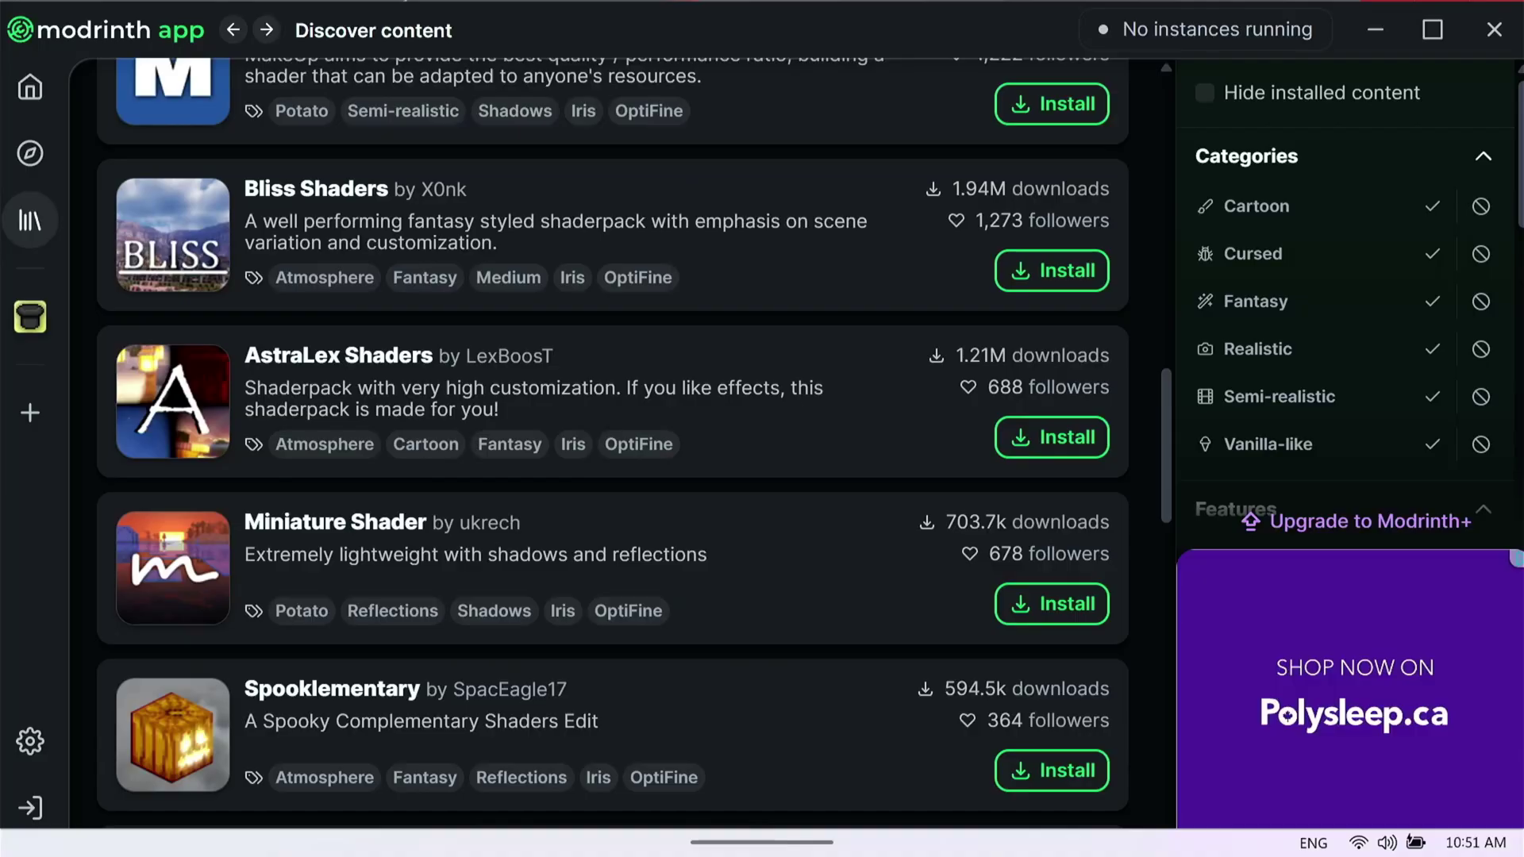
{"action": "scroll", "coordinate": [612, 443], "scroll_direction": "down", "scroll_amount": 5}
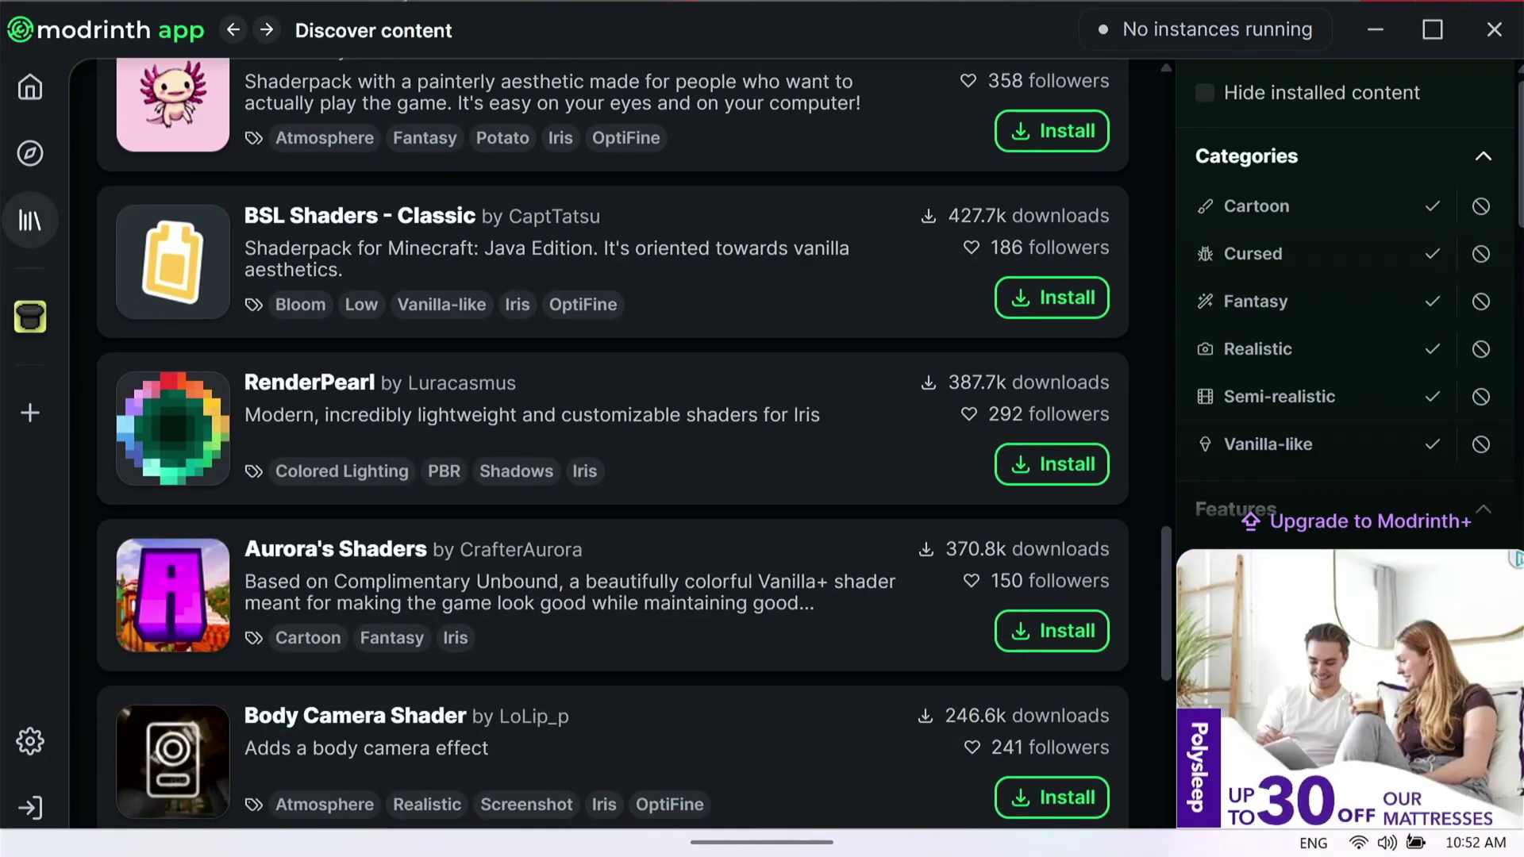
{"action": "scroll", "coordinate": [611, 443], "scroll_direction": "down", "scroll_amount": 2}
{"action": "scroll", "coordinate": [612, 442], "scroll_direction": "down", "scroll_amount": 7}
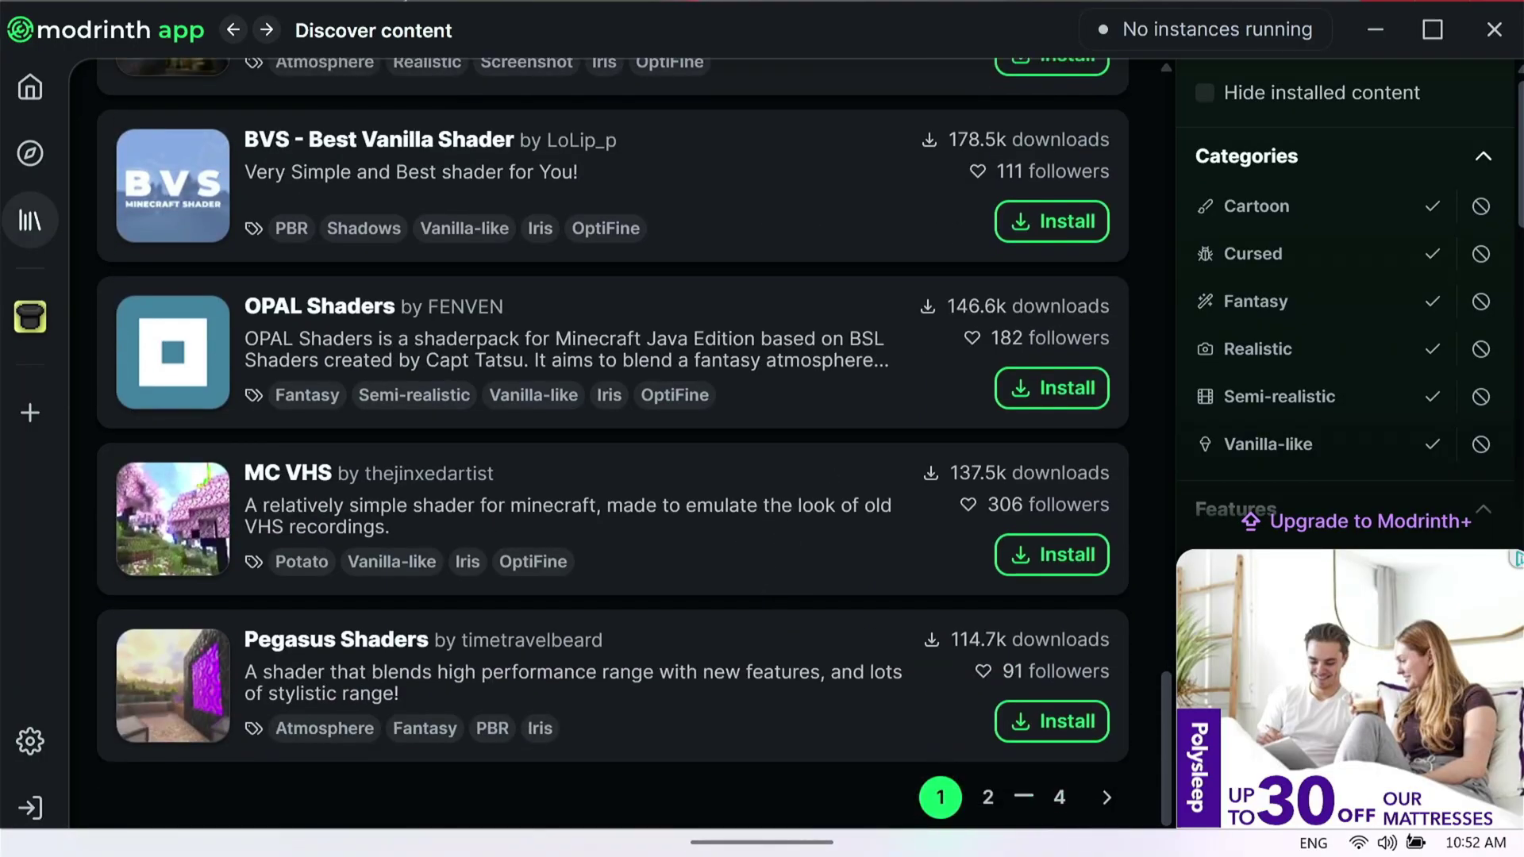
{"action": "left_click", "coordinate": [988, 798]}
{"action": "scroll", "coordinate": [612, 443], "scroll_direction": "down", "scroll_amount": 10}
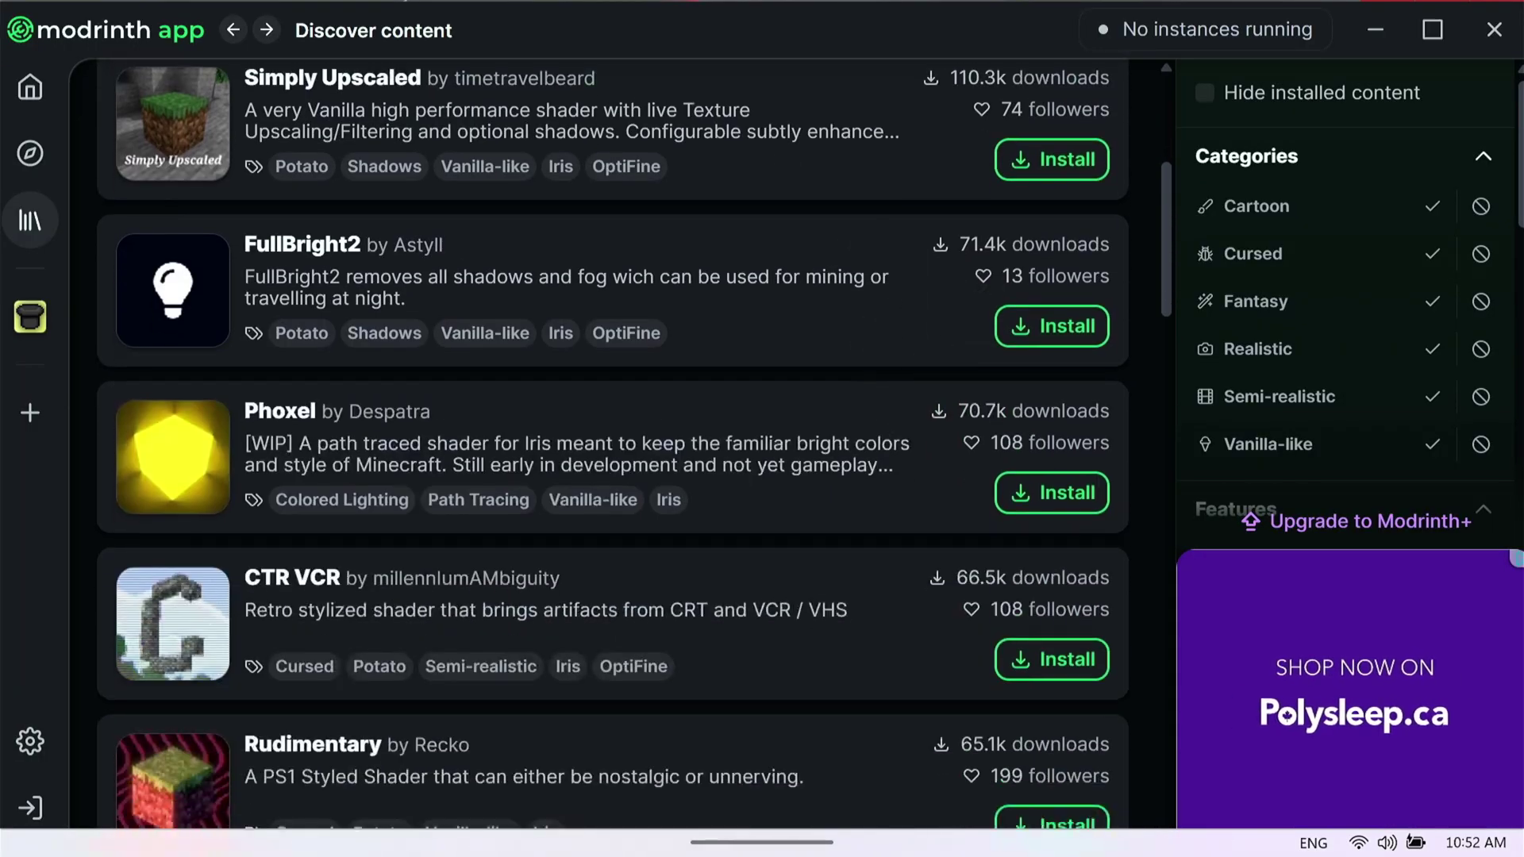
{"action": "scroll", "coordinate": [612, 443], "scroll_direction": "down", "scroll_amount": 9}
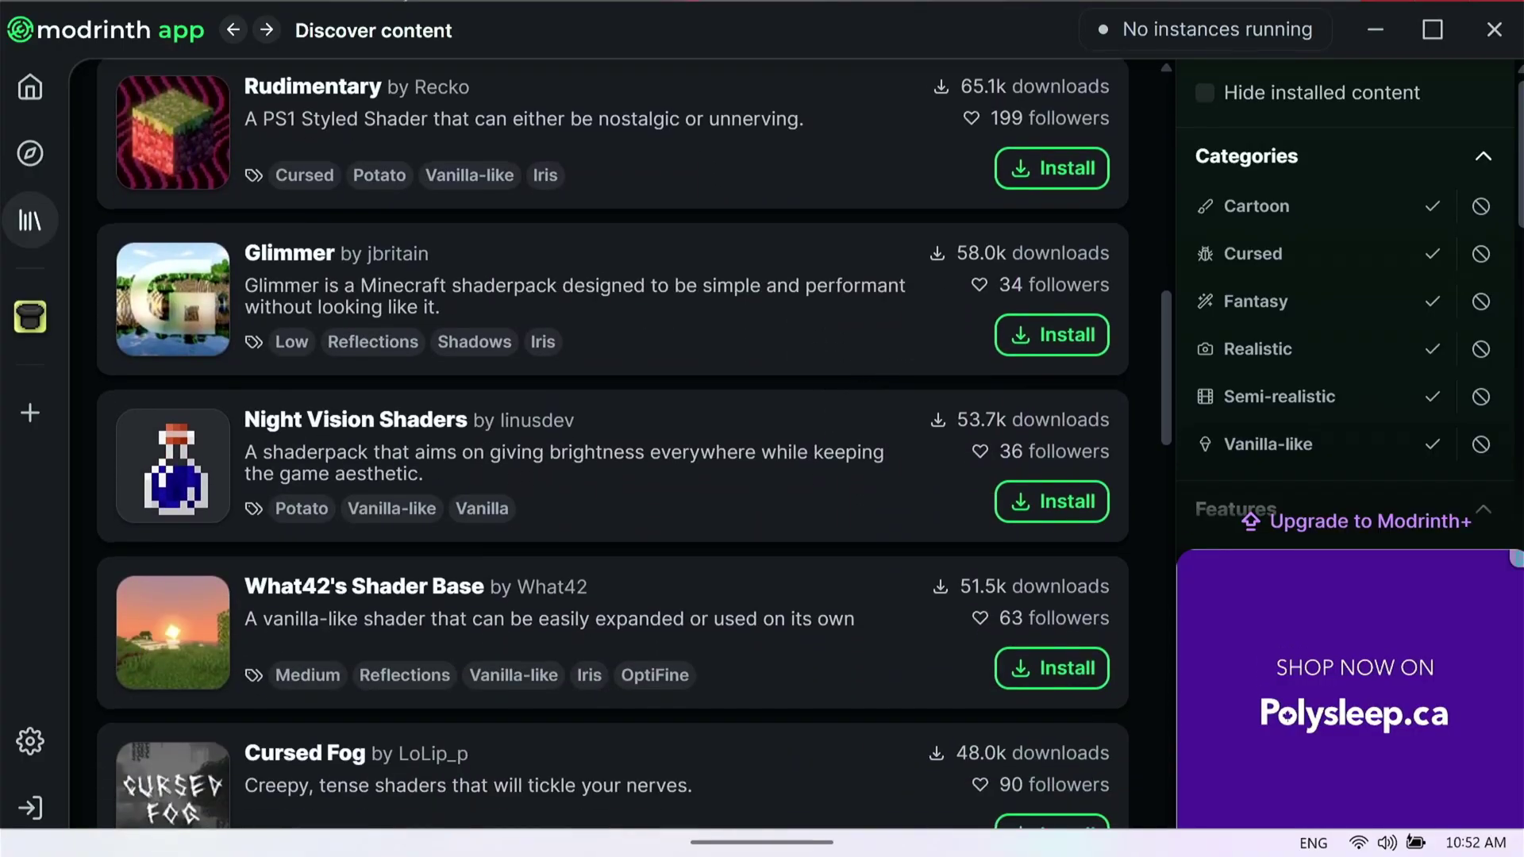
{"action": "scroll", "coordinate": [612, 443], "scroll_direction": "down", "scroll_amount": 10}
{"action": "scroll", "coordinate": [612, 443], "scroll_direction": "down", "scroll_amount": 8}
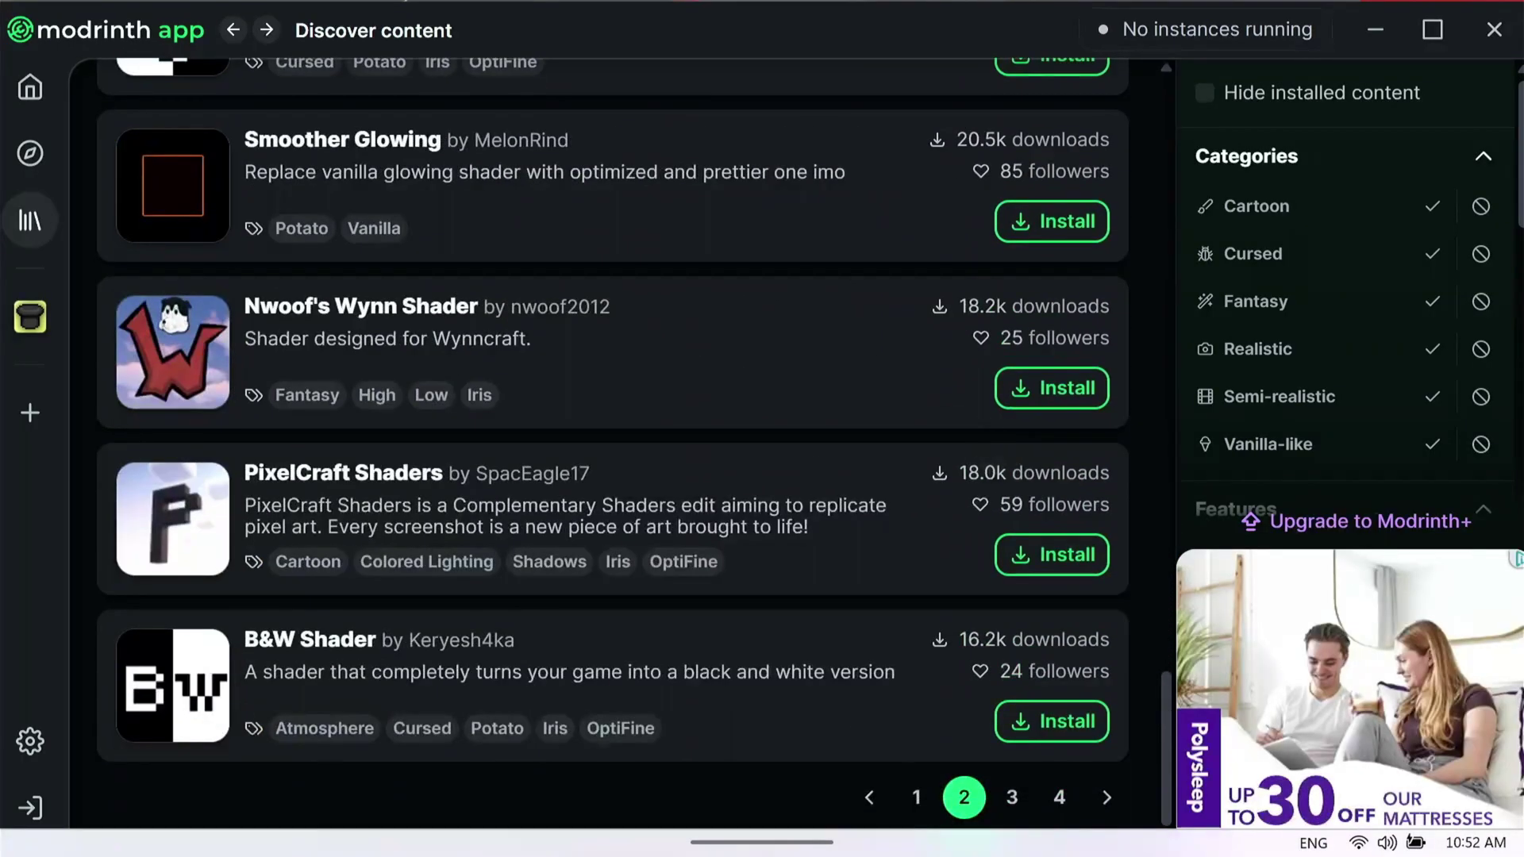
{"action": "left_click", "coordinate": [916, 796]}
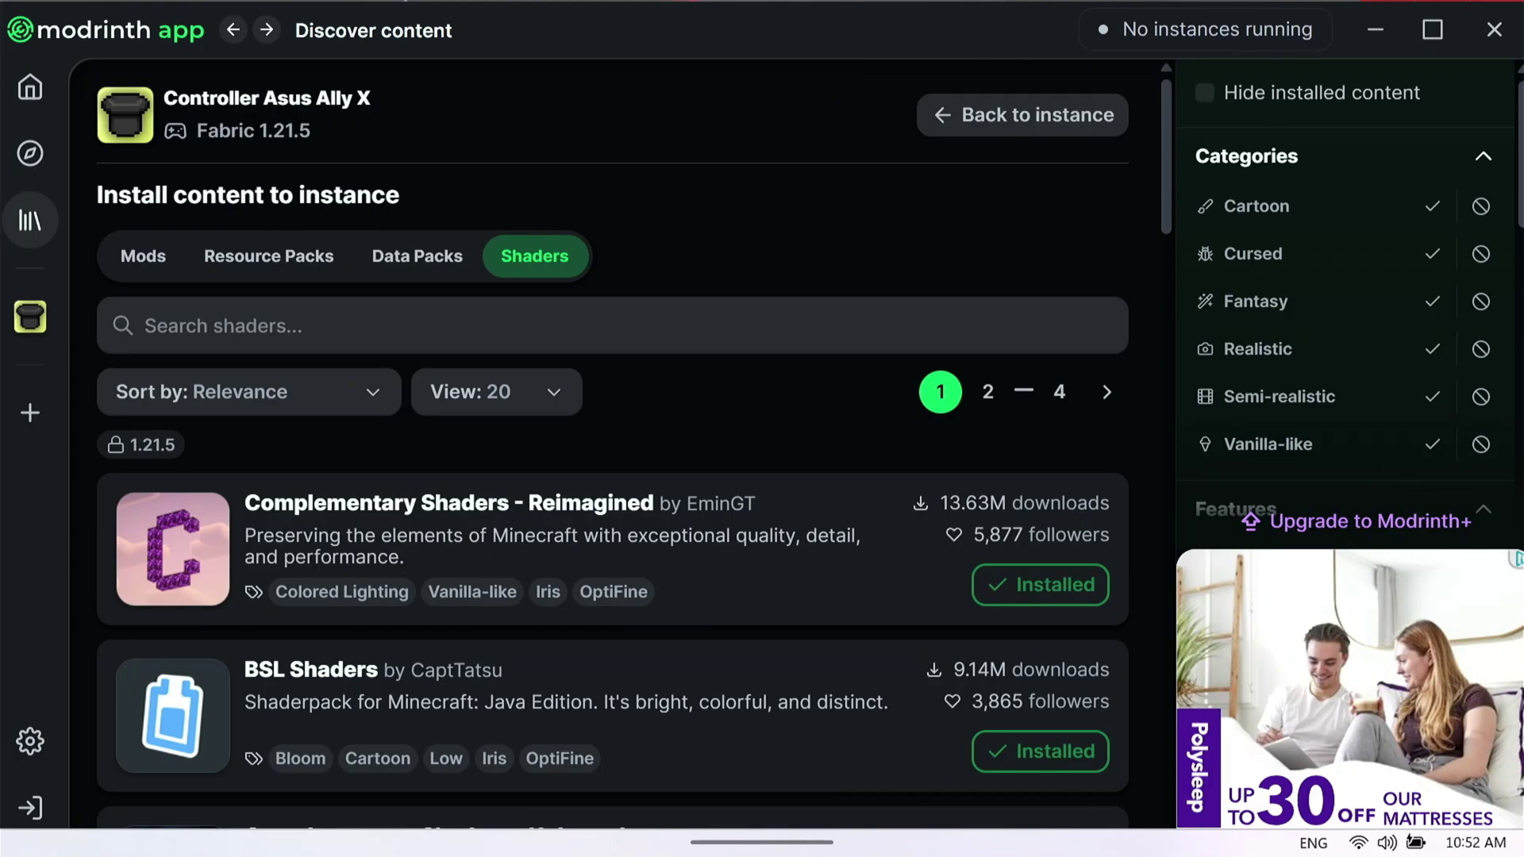
Collapse the Categories and Features filters to view the Performance impact options, and return to the instance's content list.
{"action": "left_click", "coordinate": [1479, 155]}
{"action": "left_click", "coordinate": [1479, 213]}
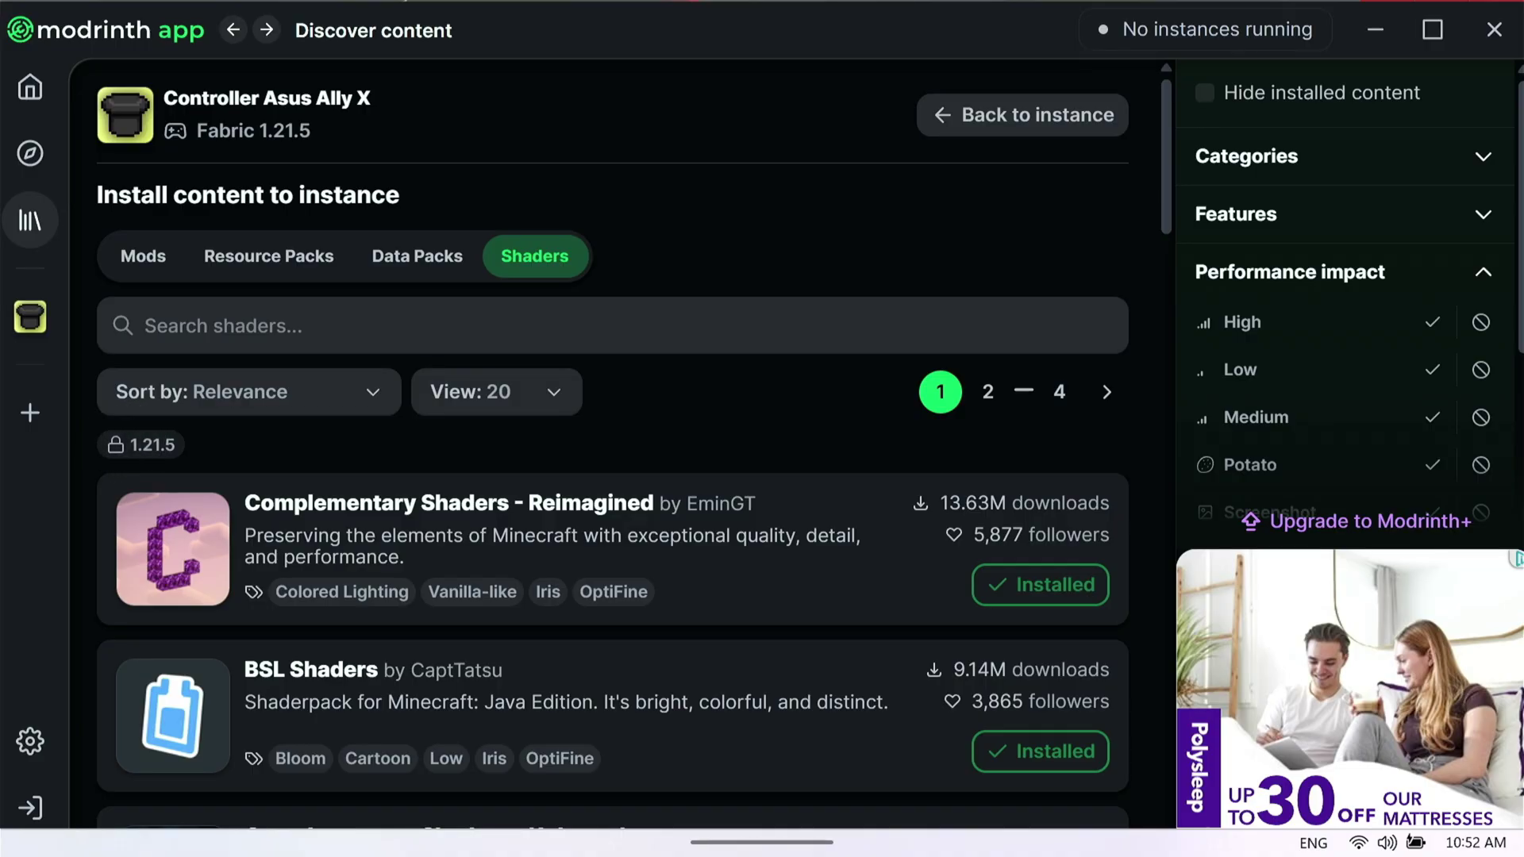
{"action": "left_click", "coordinate": [1022, 115]}
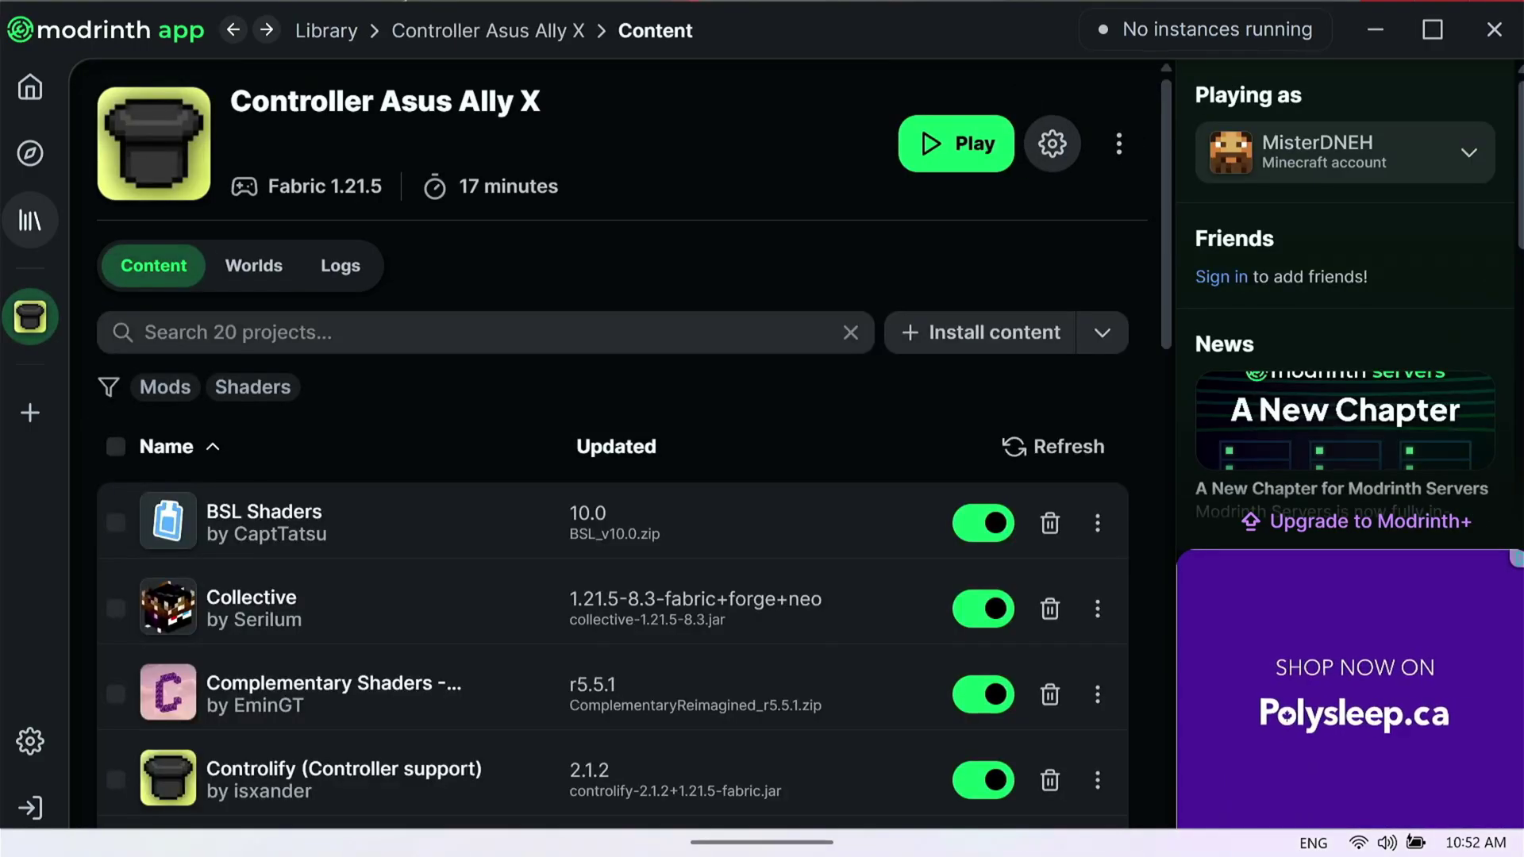
Reopen the mod catalogue for installing content and unlock its Game version filter.
{"action": "left_click", "coordinate": [984, 332]}
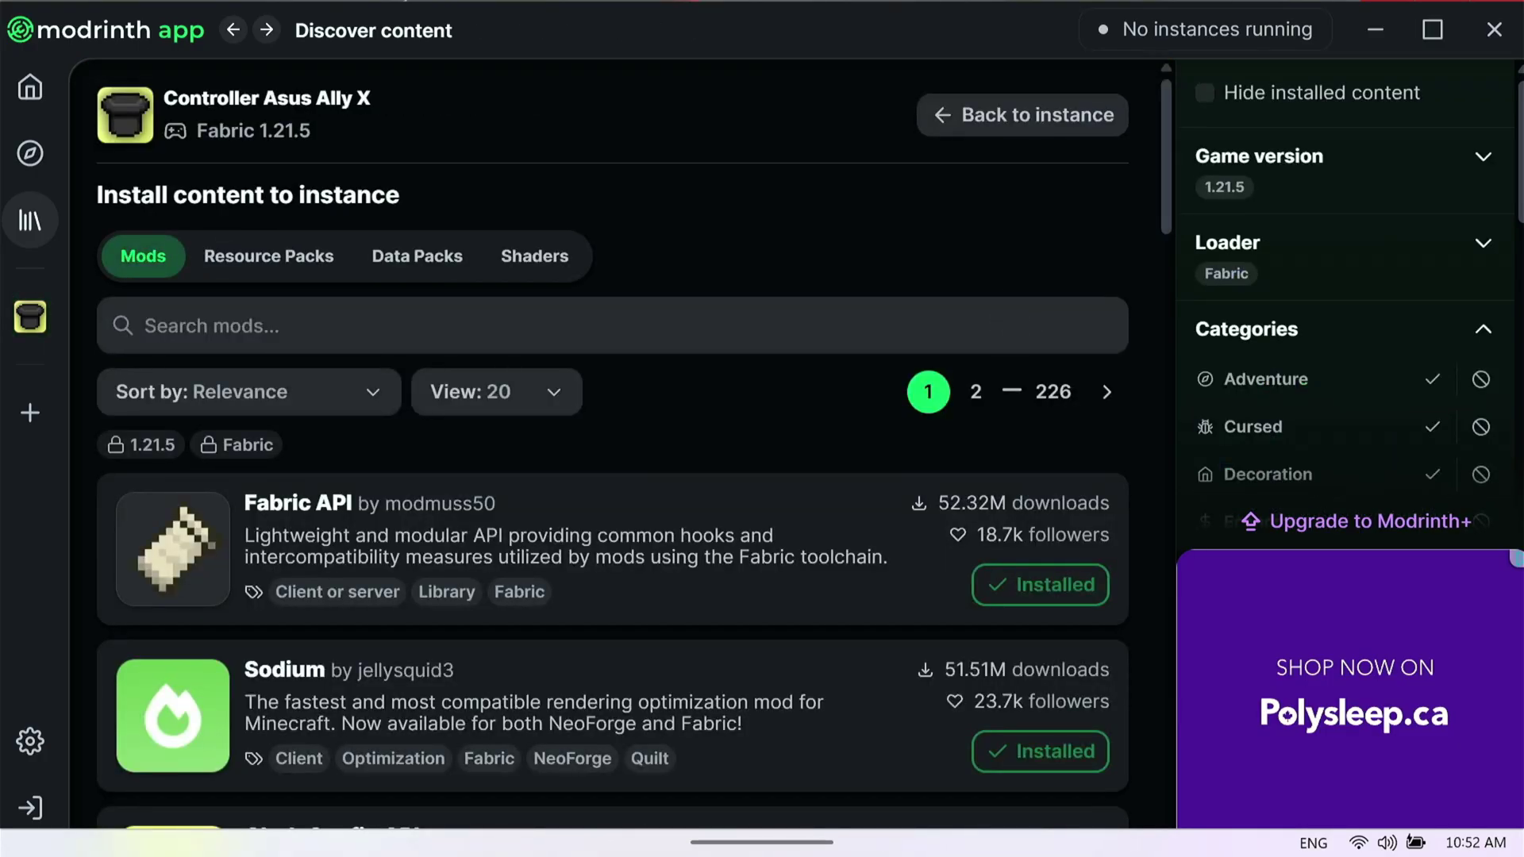
{"action": "left_click", "coordinate": [1482, 157]}
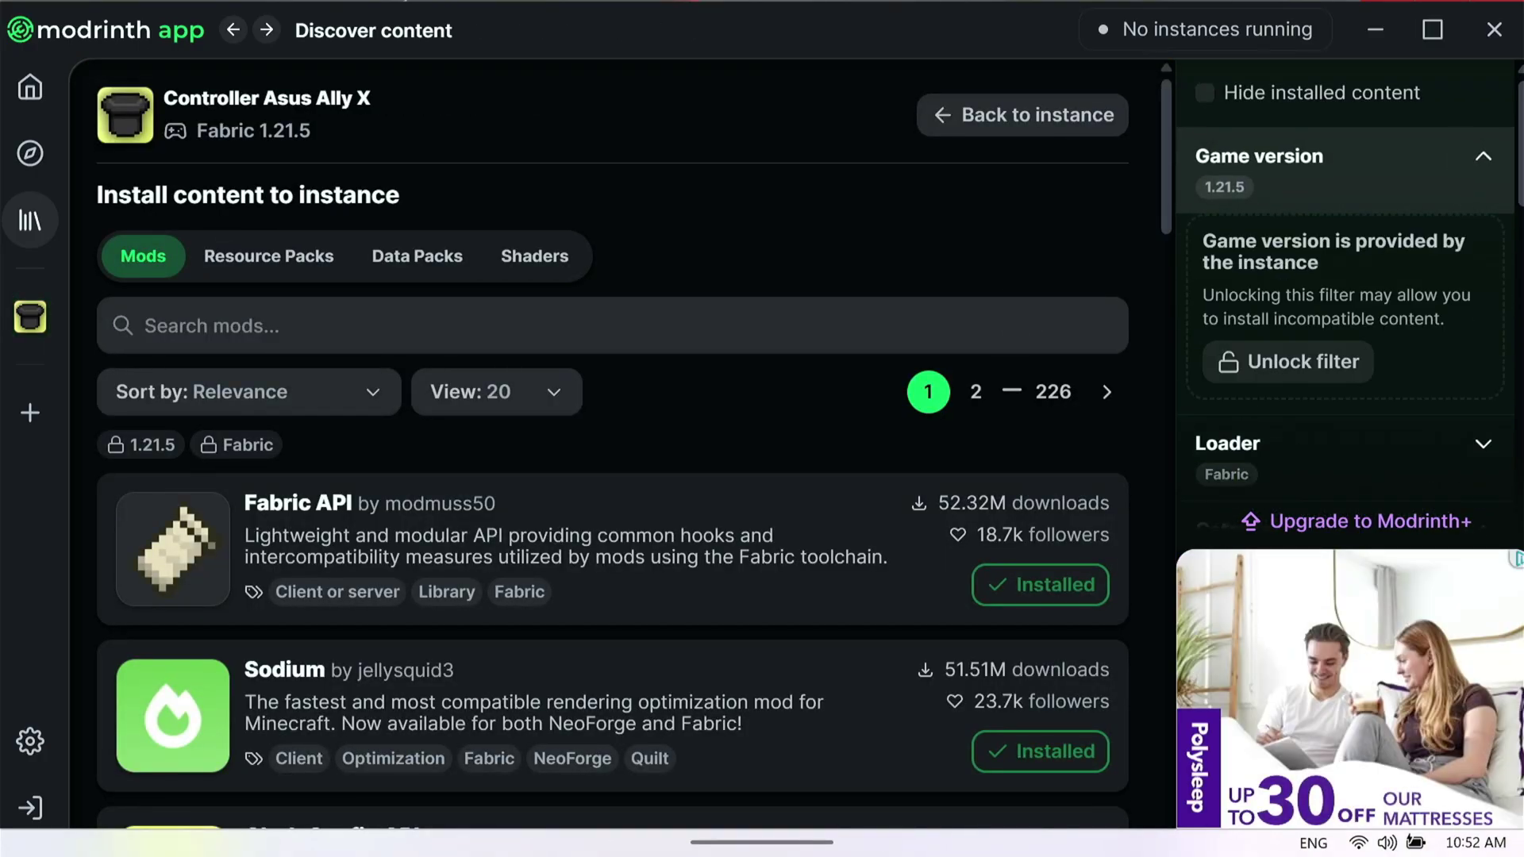
{"action": "left_click", "coordinate": [1287, 362]}
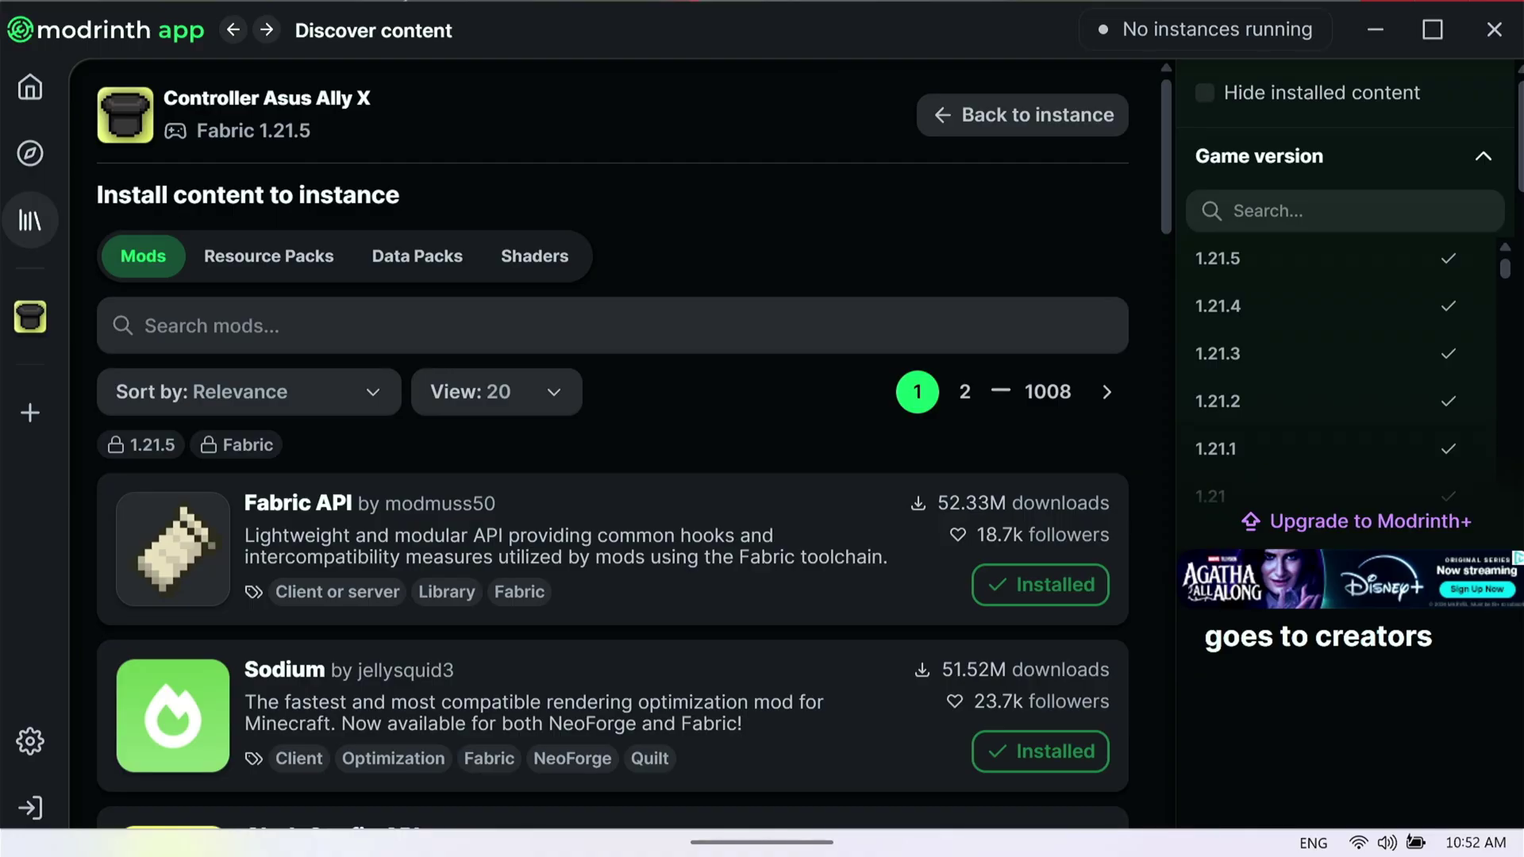
Look over the shader packs and their filters, down to the Game version options.
{"action": "left_click", "coordinate": [535, 257]}
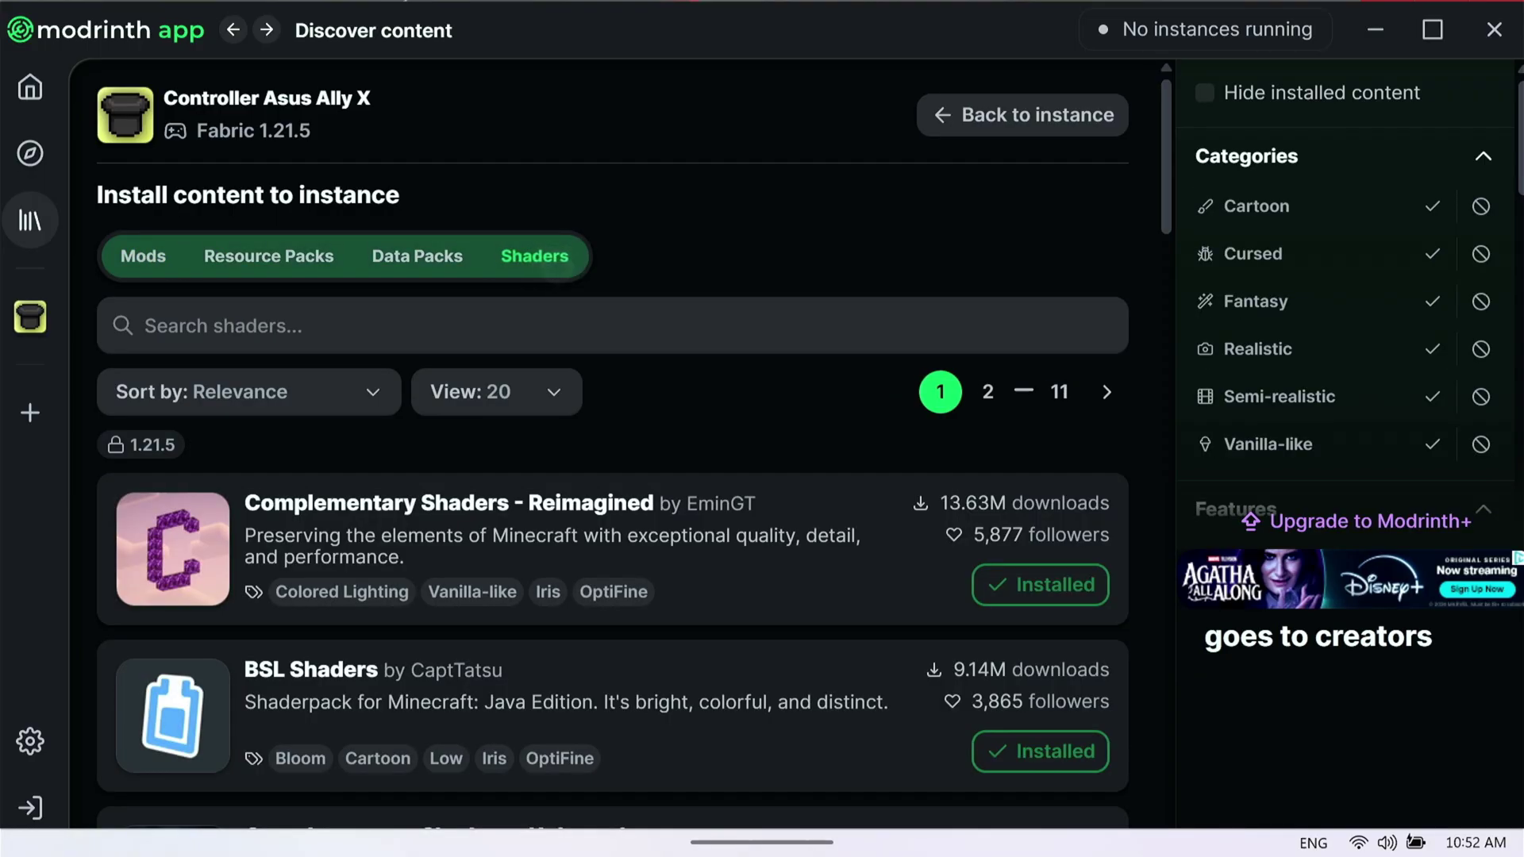
{"action": "scroll", "coordinate": [611, 445], "scroll_direction": "down", "scroll_amount": 4}
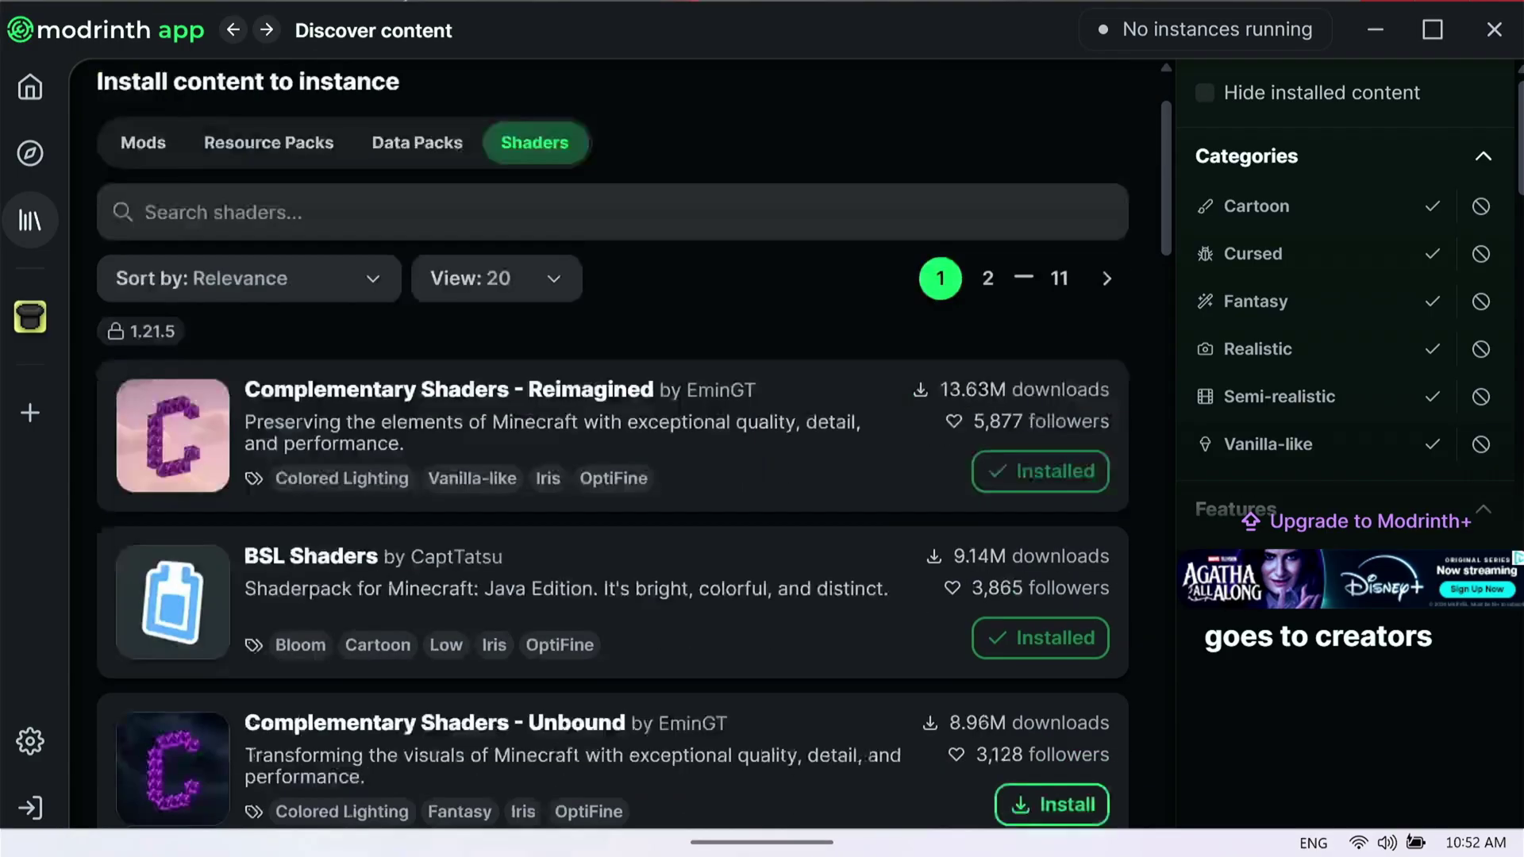
{"action": "scroll", "coordinate": [611, 444], "scroll_direction": "up", "scroll_amount": 1}
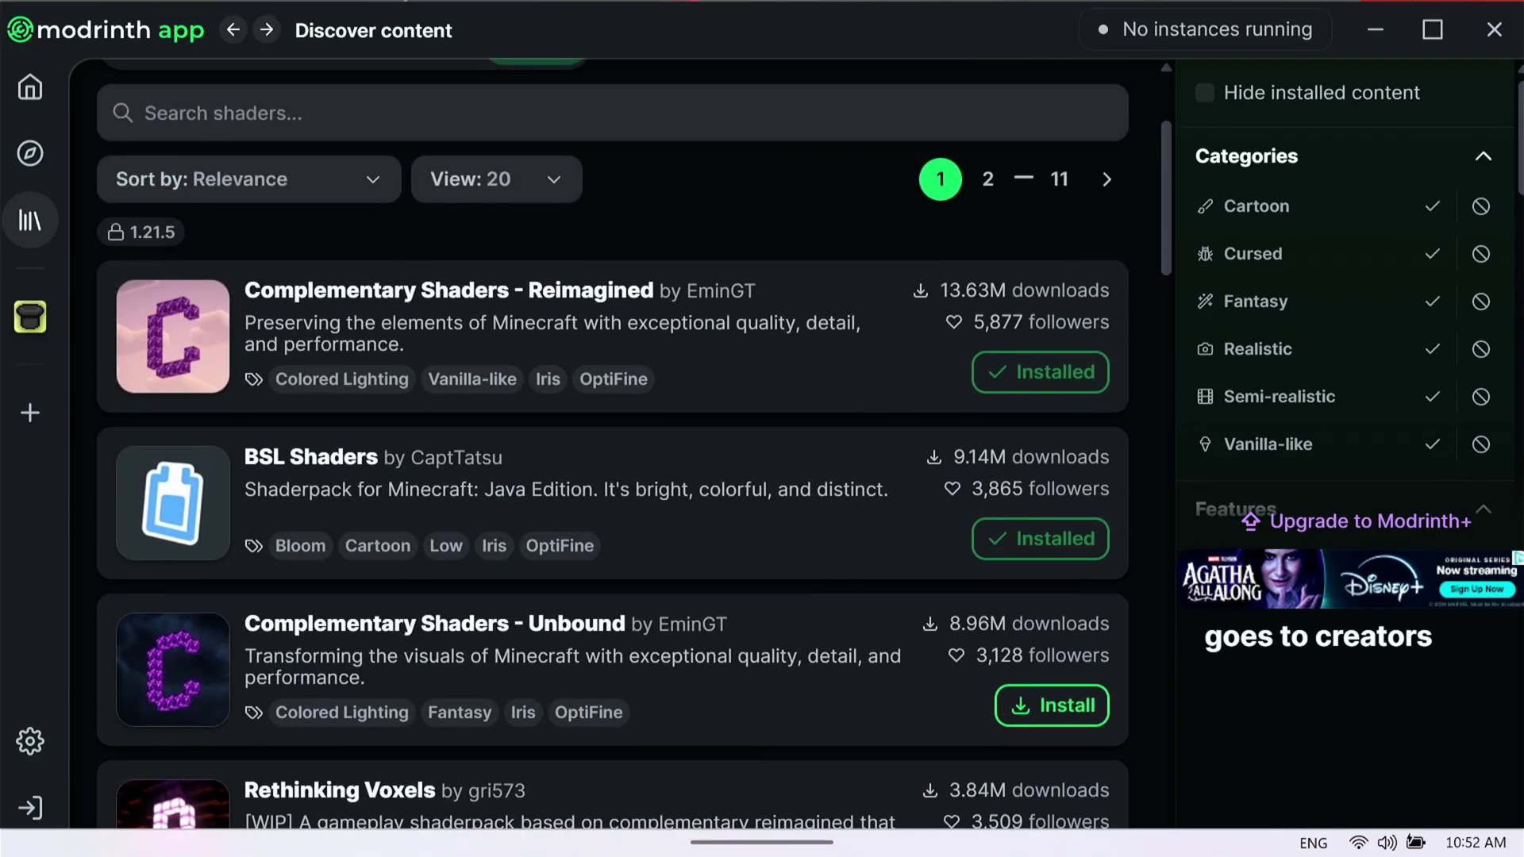
{"action": "scroll", "coordinate": [611, 445], "scroll_direction": "up", "scroll_amount": 2}
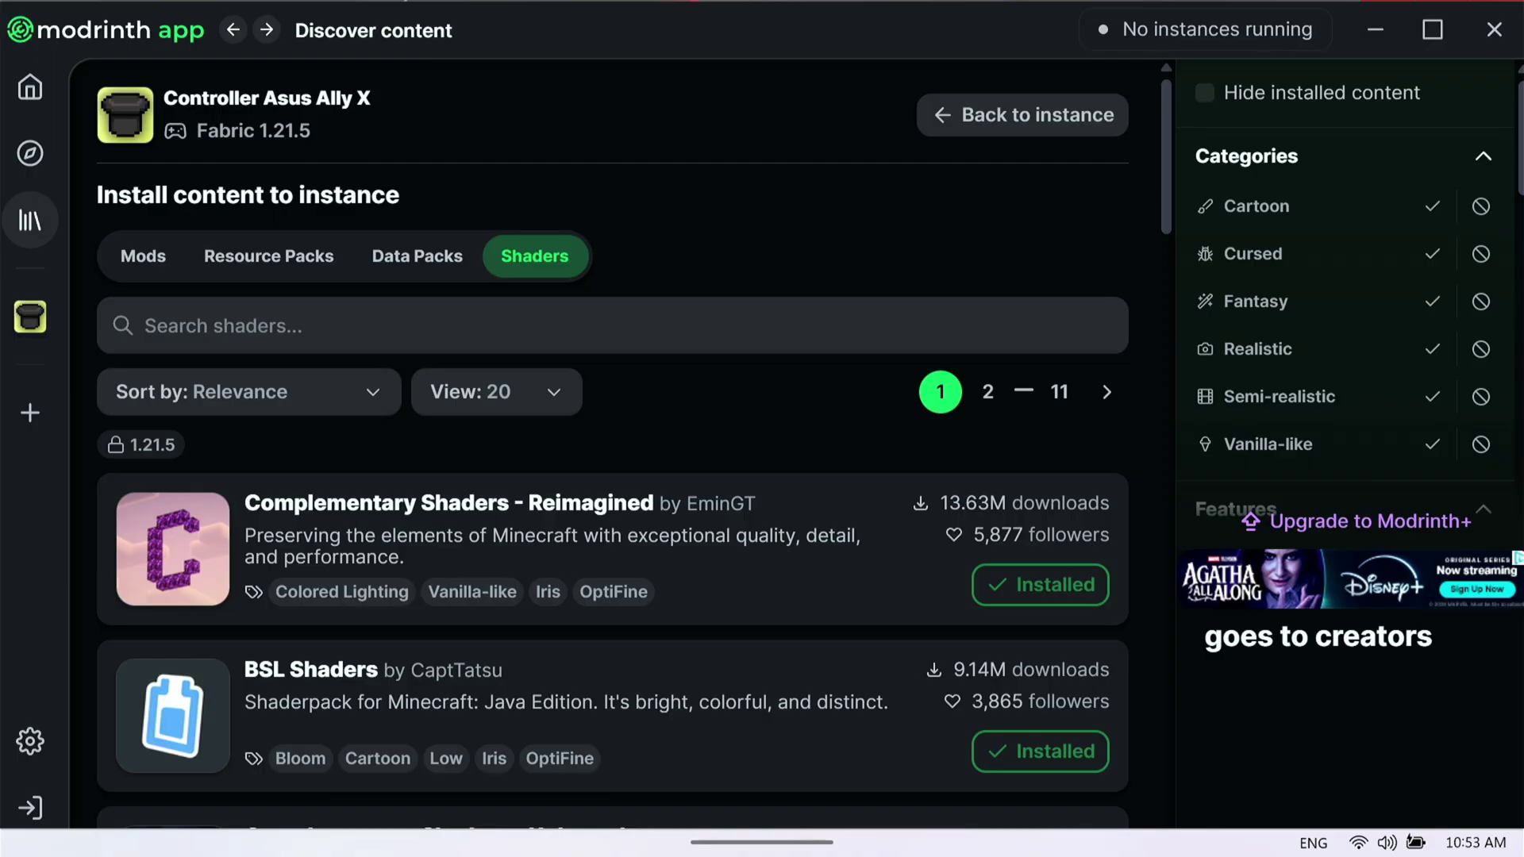
{"action": "scroll", "coordinate": [1349, 293], "scroll_direction": "down", "scroll_amount": 10}
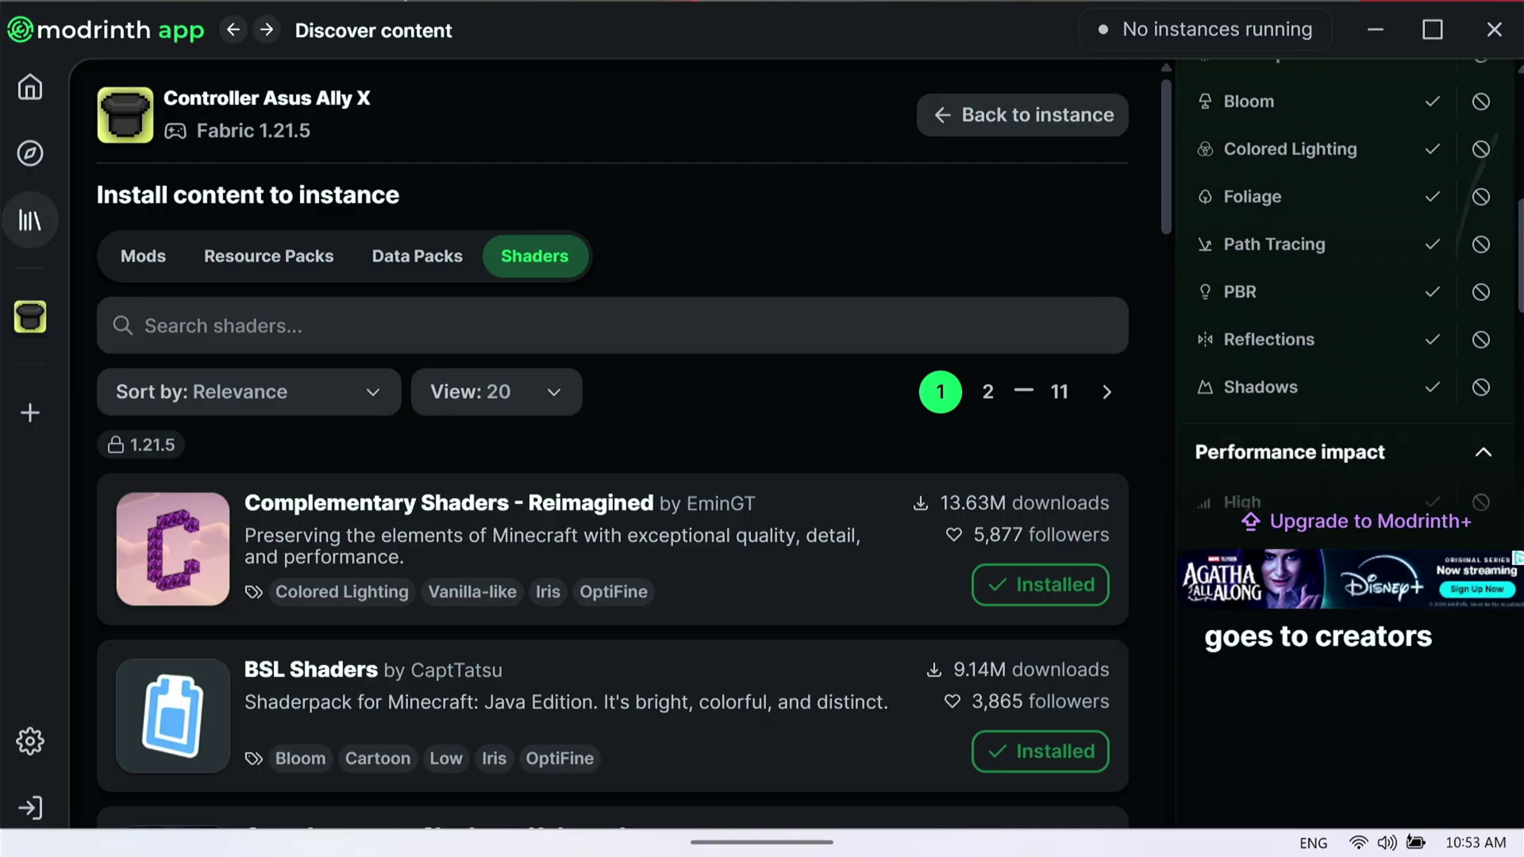
{"action": "scroll", "coordinate": [1348, 293], "scroll_direction": "down", "scroll_amount": 2}
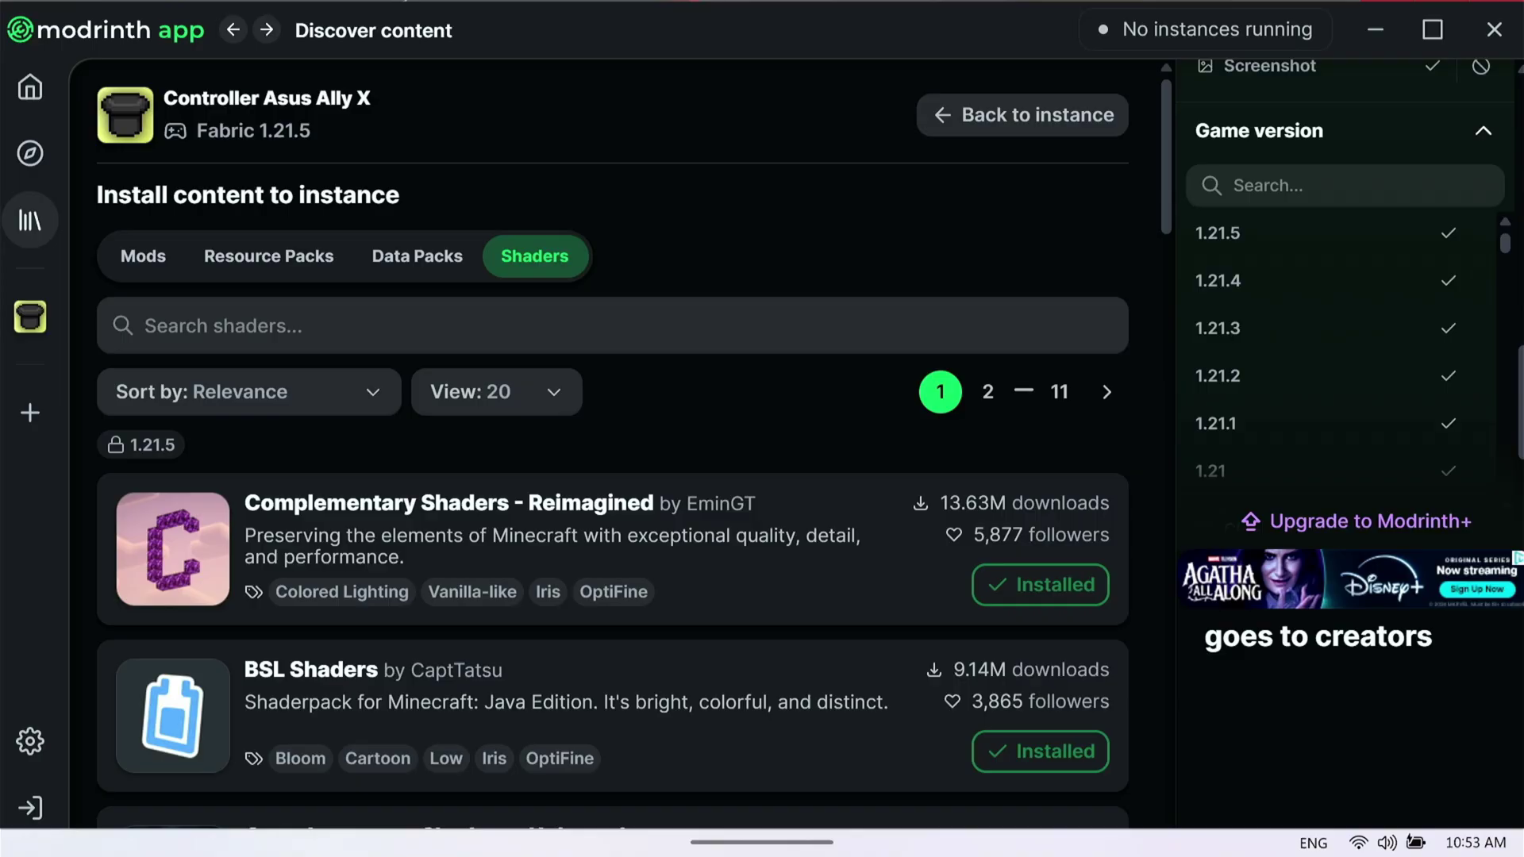
Filter the shader packs by game version 1.21.3, look through the filtered list, and clear that filter.
{"action": "left_click", "coordinate": [1373, 276]}
{"action": "left_click", "coordinate": [1381, 276]}
{"action": "left_click", "coordinate": [1376, 326]}
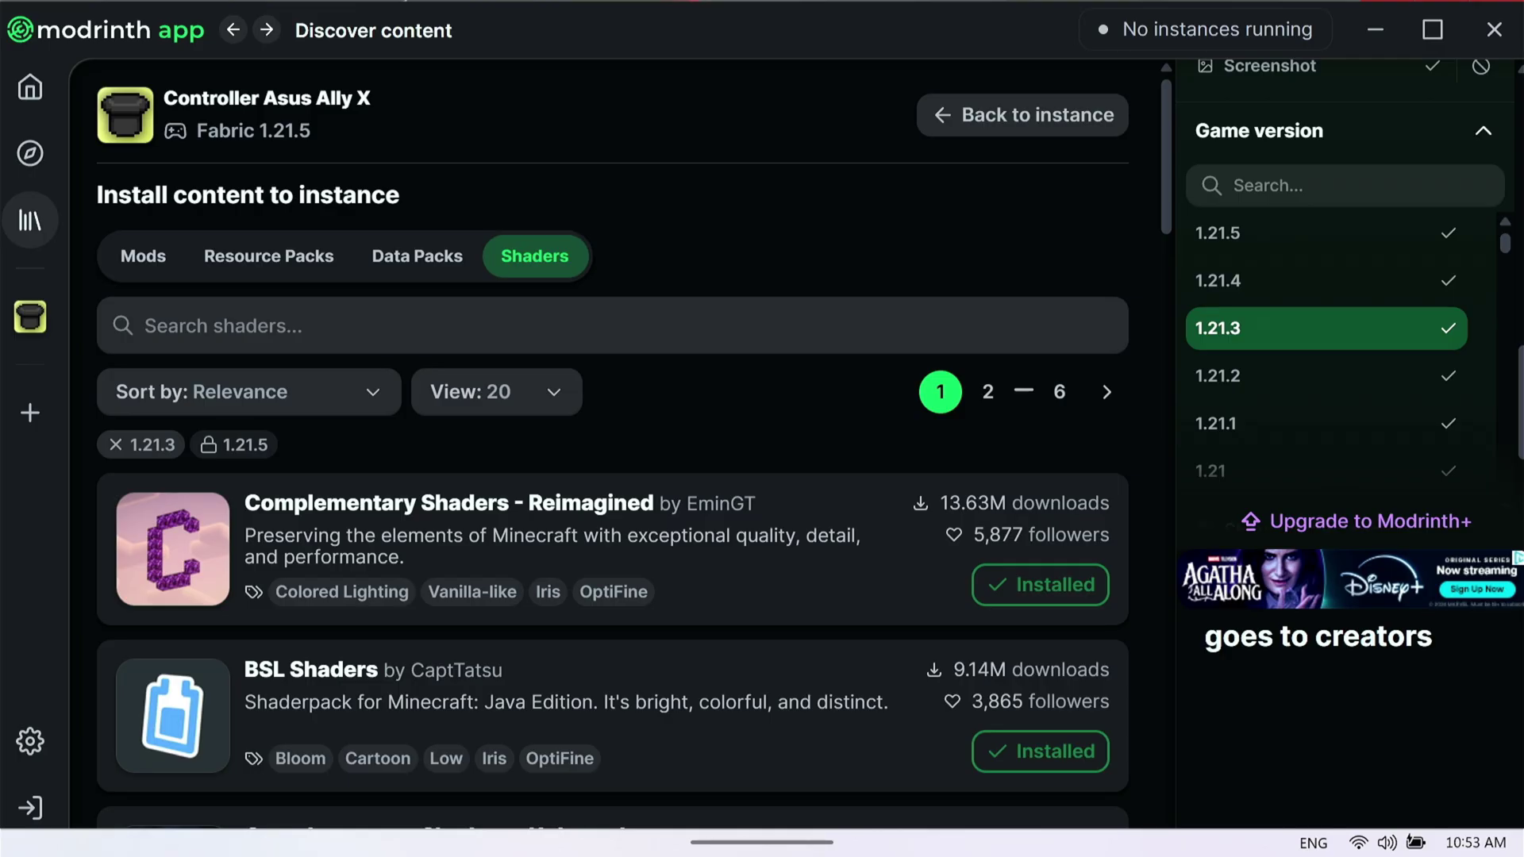
{"action": "scroll", "coordinate": [611, 444], "scroll_direction": "down", "scroll_amount": 15}
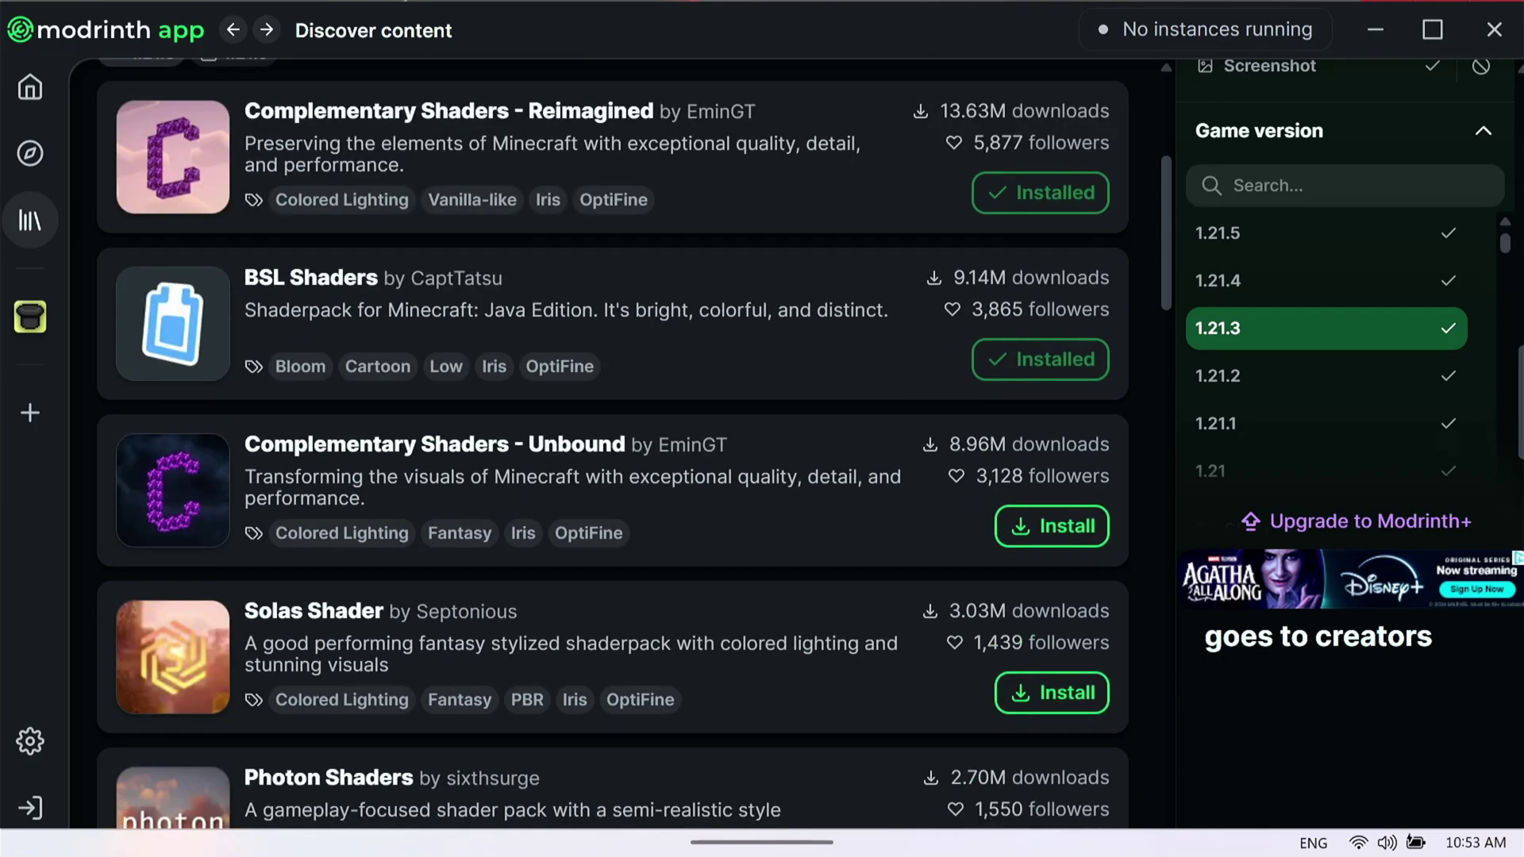
{"action": "scroll", "coordinate": [611, 444], "scroll_direction": "down", "scroll_amount": 1}
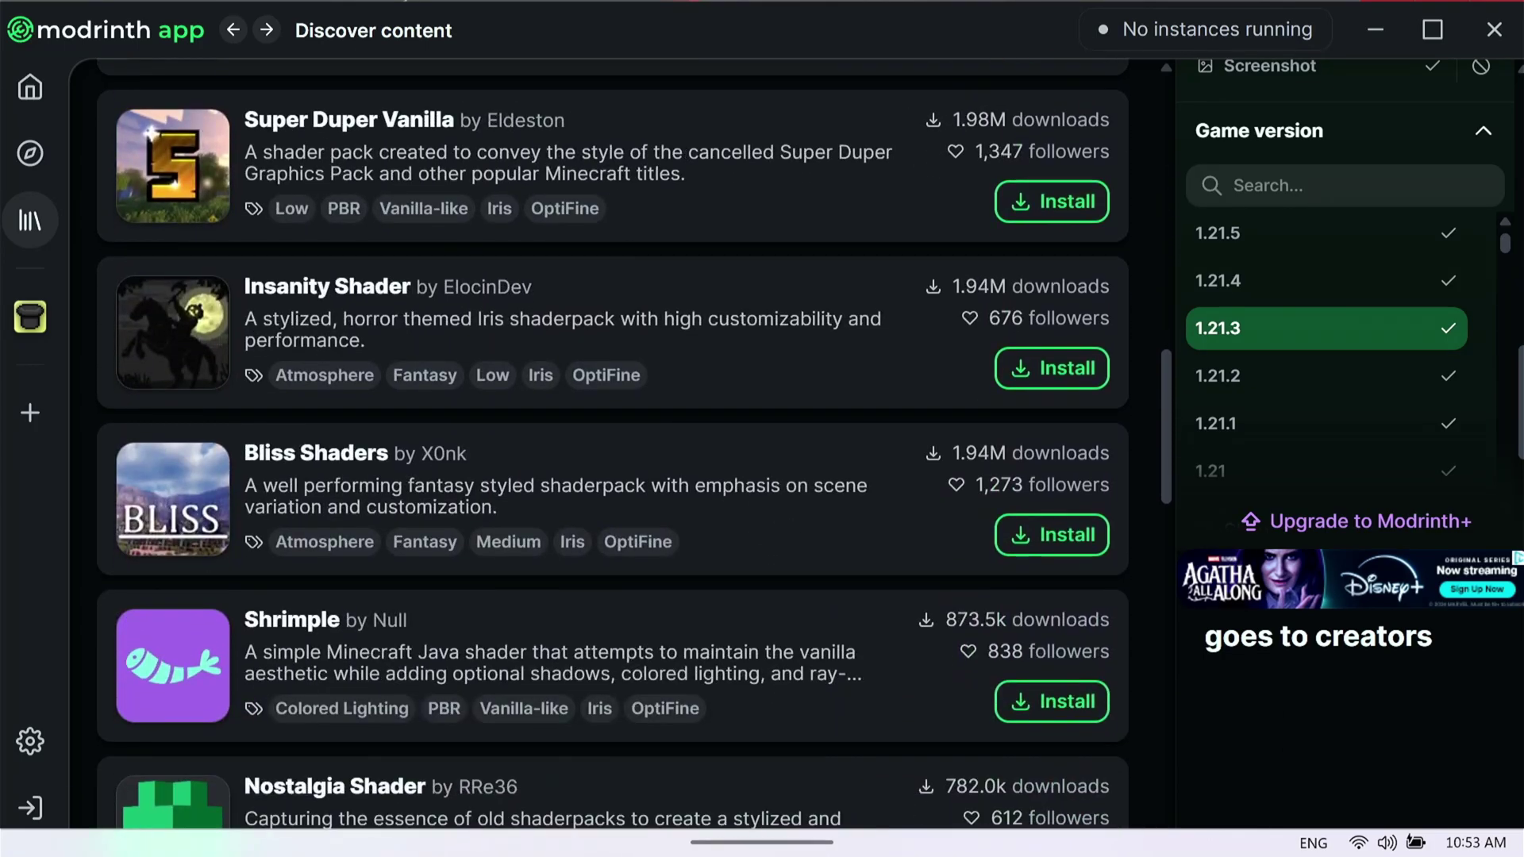
{"action": "left_click", "coordinate": [1365, 333]}
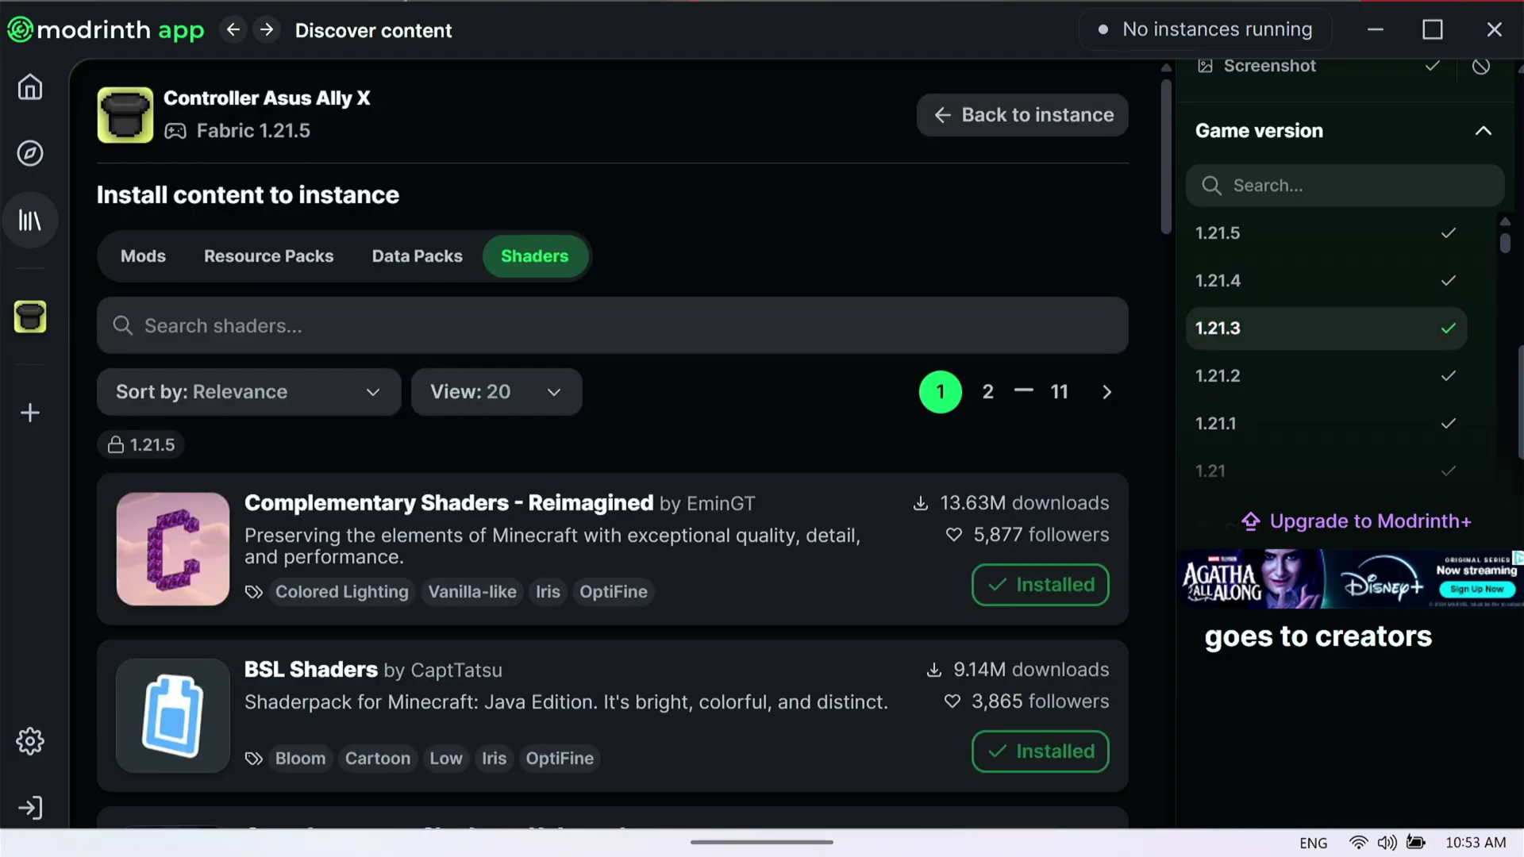
Compare the 1.21.5 shader list with the one filtered to 1.21.3, and remove the added version filter.
{"action": "scroll", "coordinate": [612, 444], "scroll_direction": "down", "scroll_amount": 12}
{"action": "scroll", "coordinate": [612, 444], "scroll_direction": "down", "scroll_amount": 6}
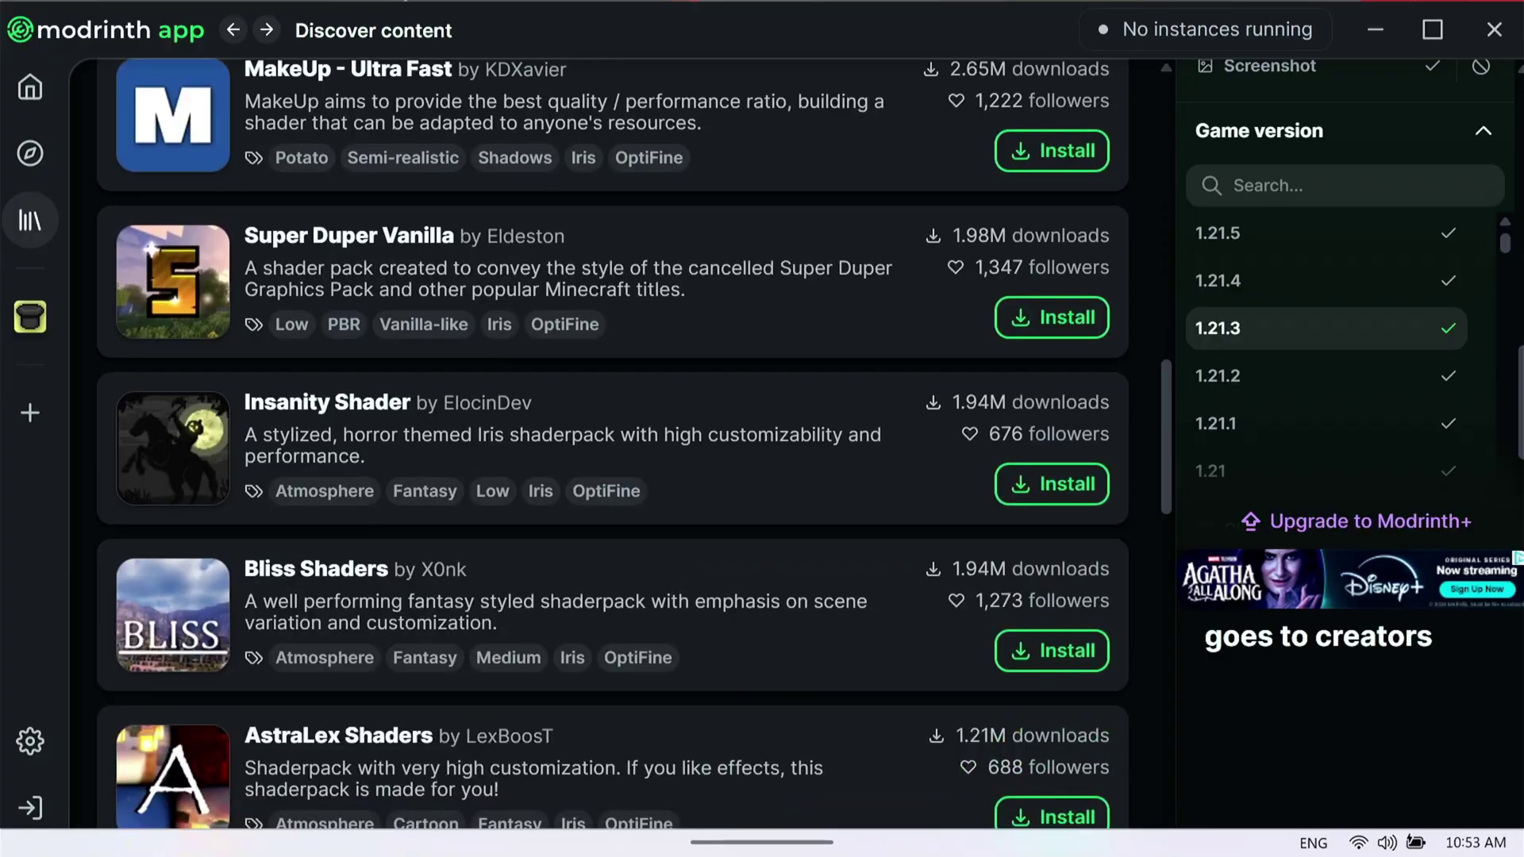
{"action": "left_click", "coordinate": [1316, 329]}
{"action": "scroll", "coordinate": [612, 445], "scroll_direction": "down", "scroll_amount": 15}
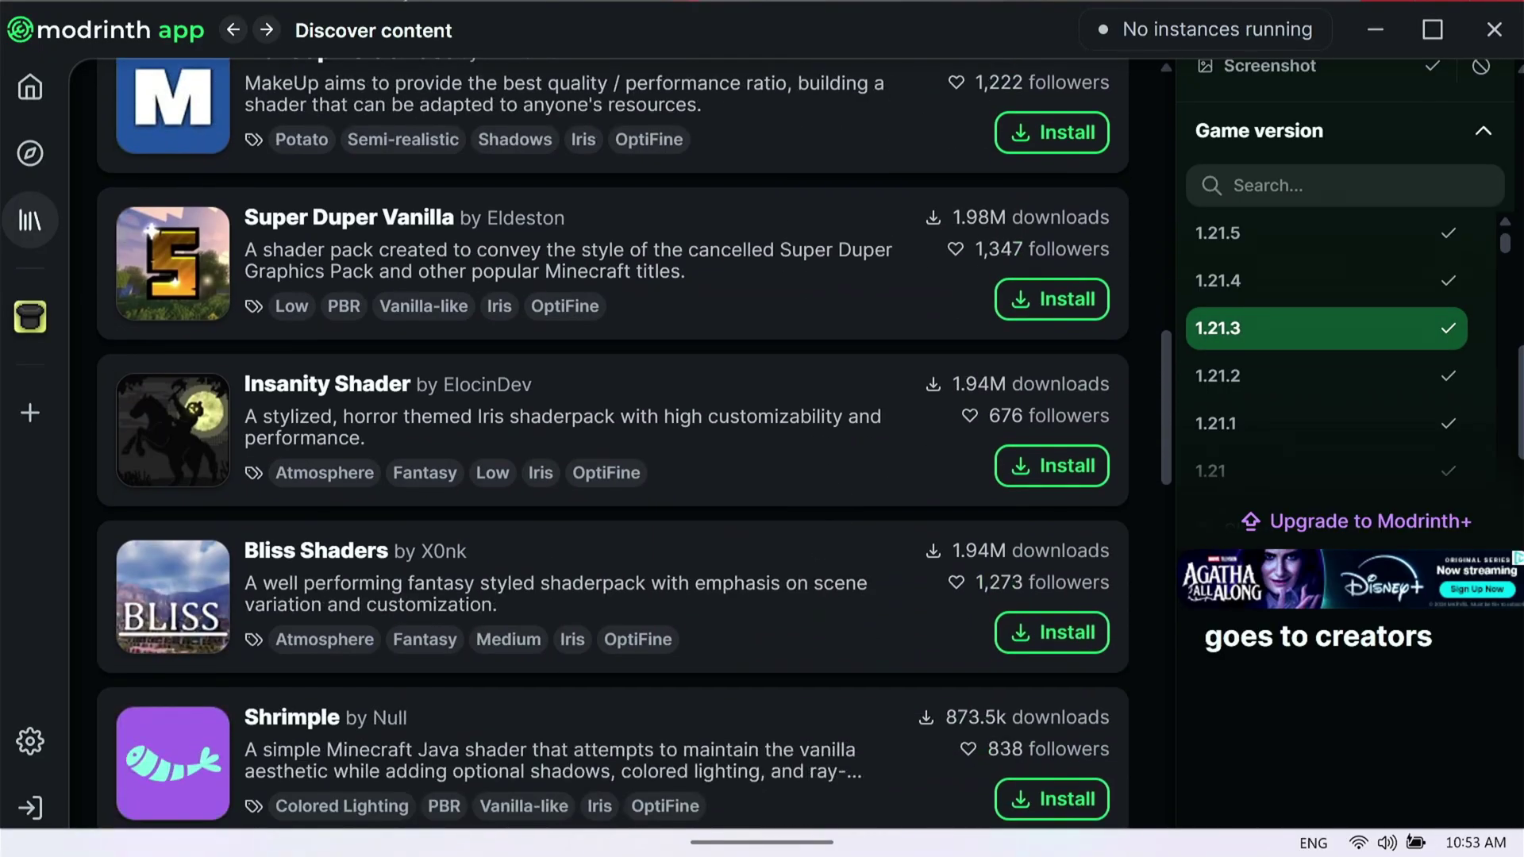
{"action": "left_click", "coordinate": [1326, 329]}
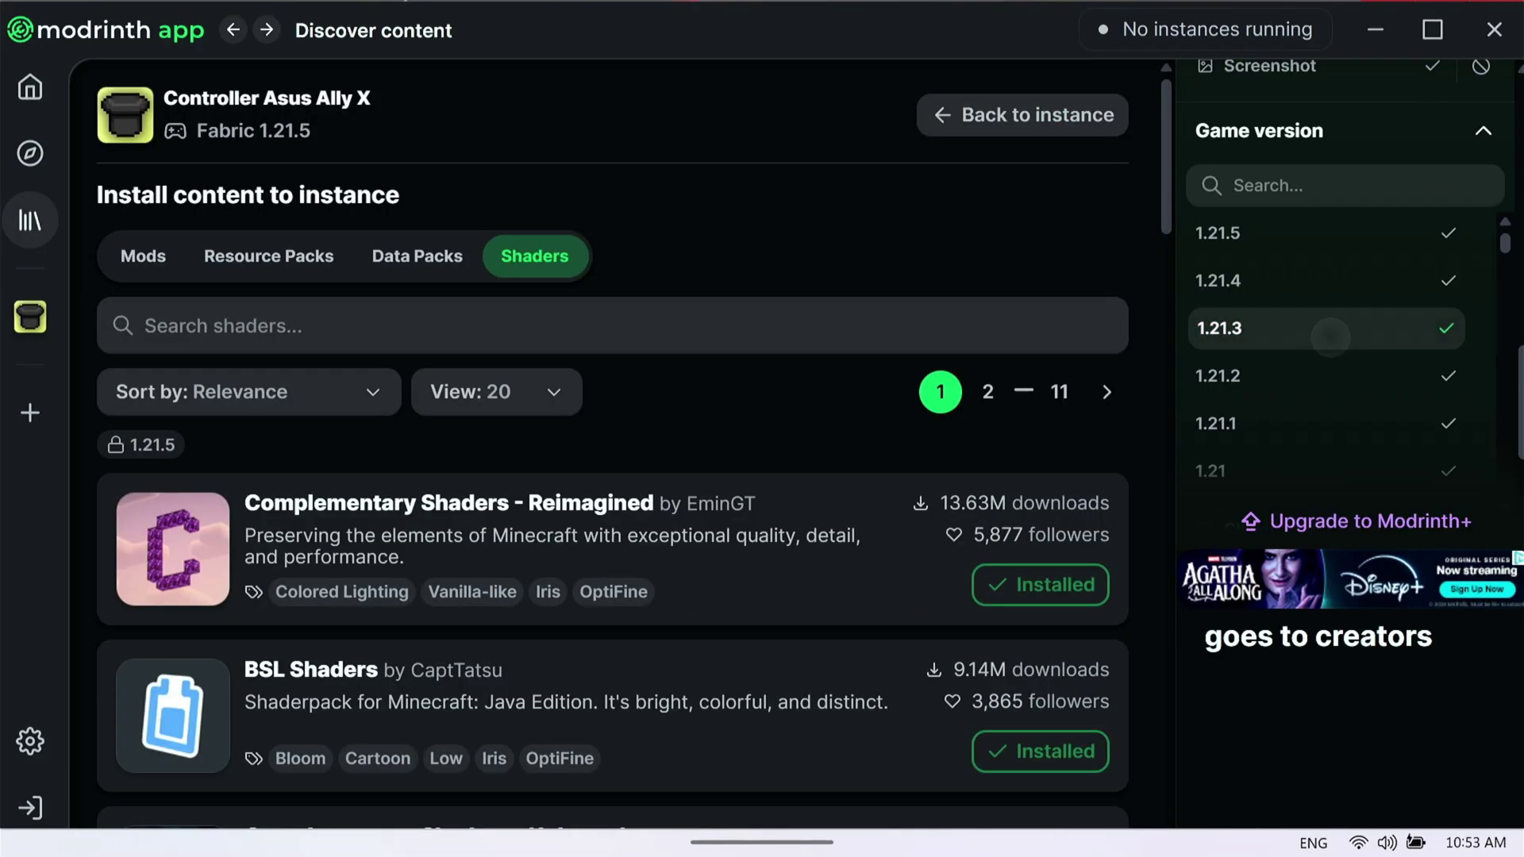
Filter the shader packs by game version 1.21.4, browse the filtered list, and clear the filter.
{"action": "left_click", "coordinate": [1333, 280]}
{"action": "scroll", "coordinate": [612, 444], "scroll_direction": "down", "scroll_amount": 5}
{"action": "scroll", "coordinate": [612, 445], "scroll_direction": "down", "scroll_amount": 14}
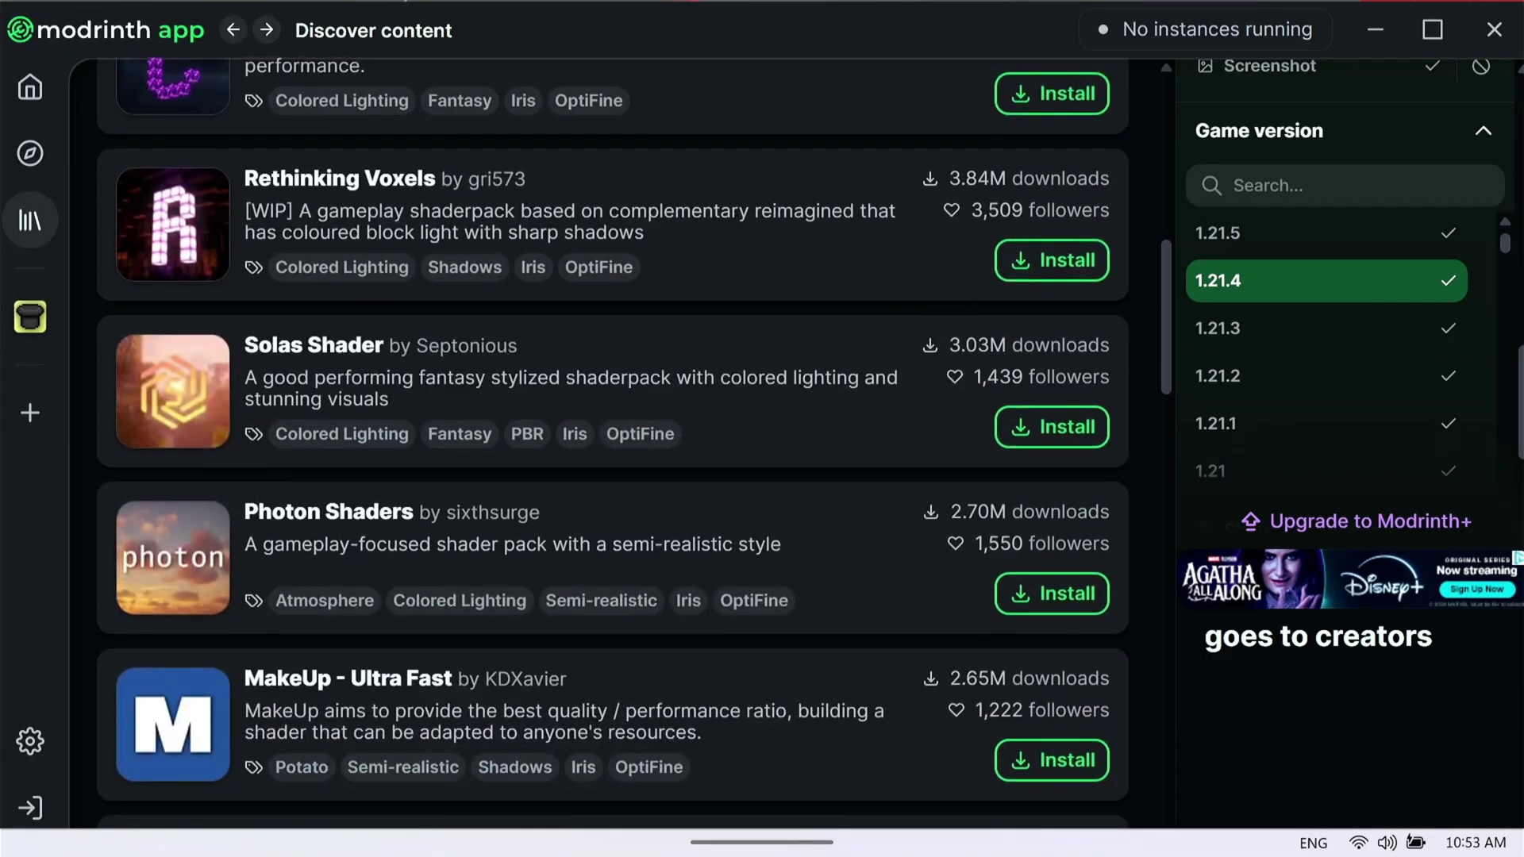
{"action": "scroll", "coordinate": [611, 444], "scroll_direction": "up", "scroll_amount": 5}
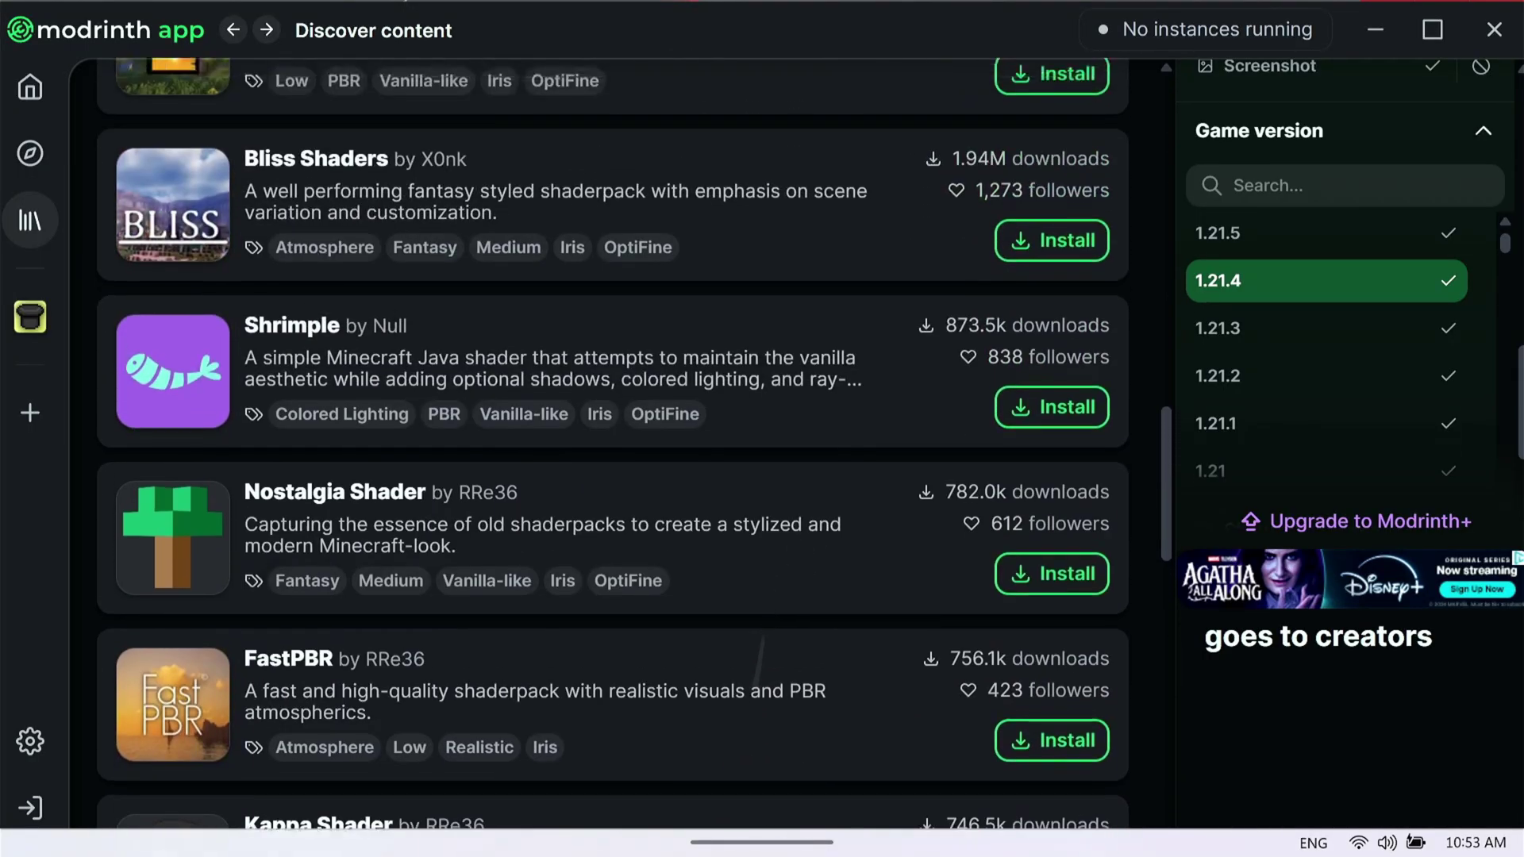
{"action": "scroll", "coordinate": [611, 445], "scroll_direction": "up", "scroll_amount": 10}
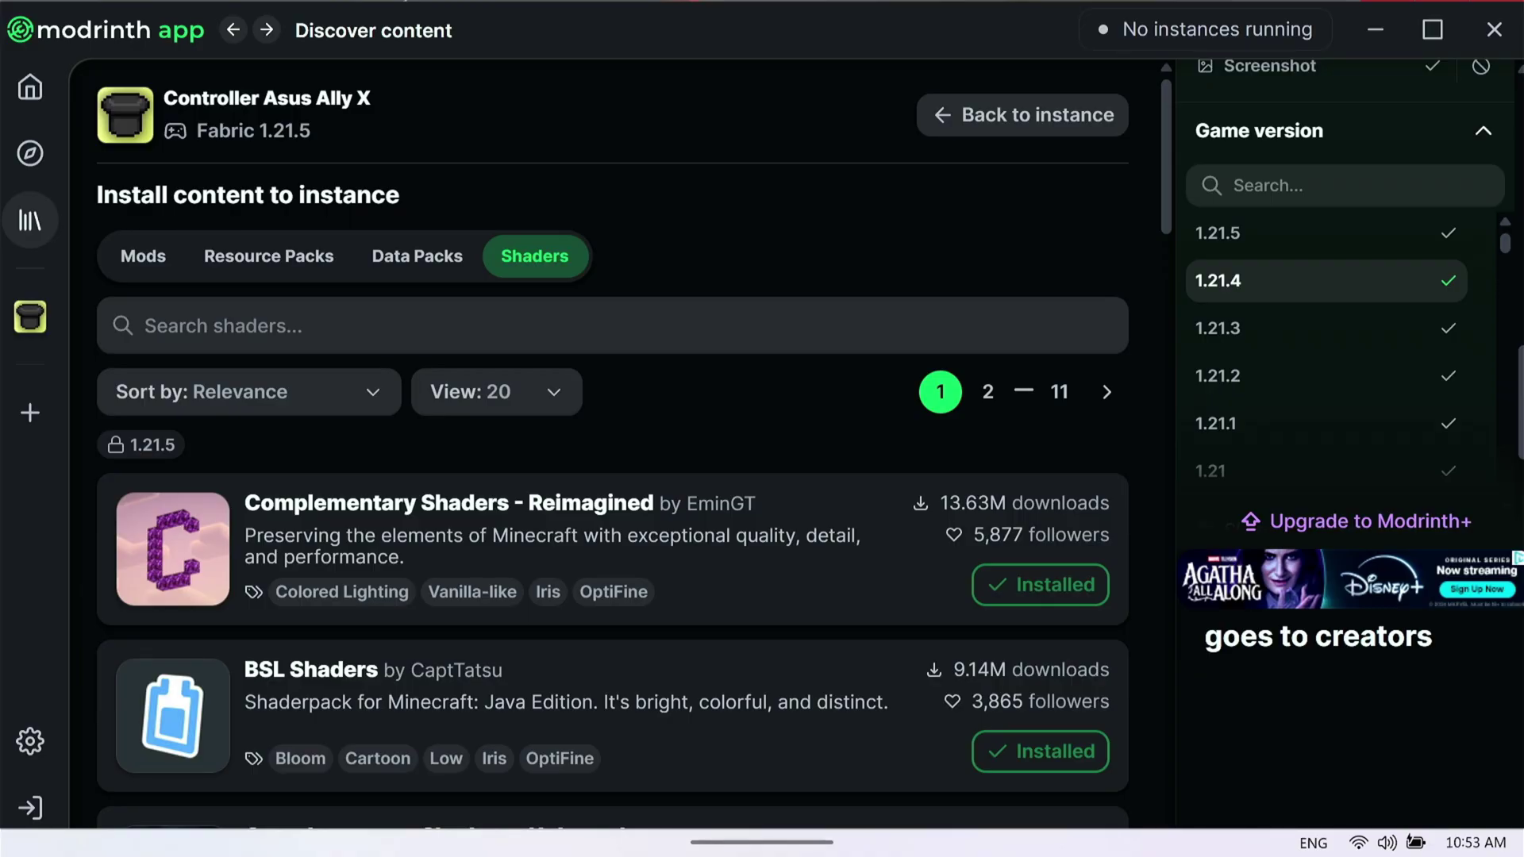
Install version v1.650 of Insanity Shader to the instance, accepting that it is not marked compatible with 1.21.5.
{"action": "scroll", "coordinate": [611, 444], "scroll_direction": "down", "scroll_amount": 17}
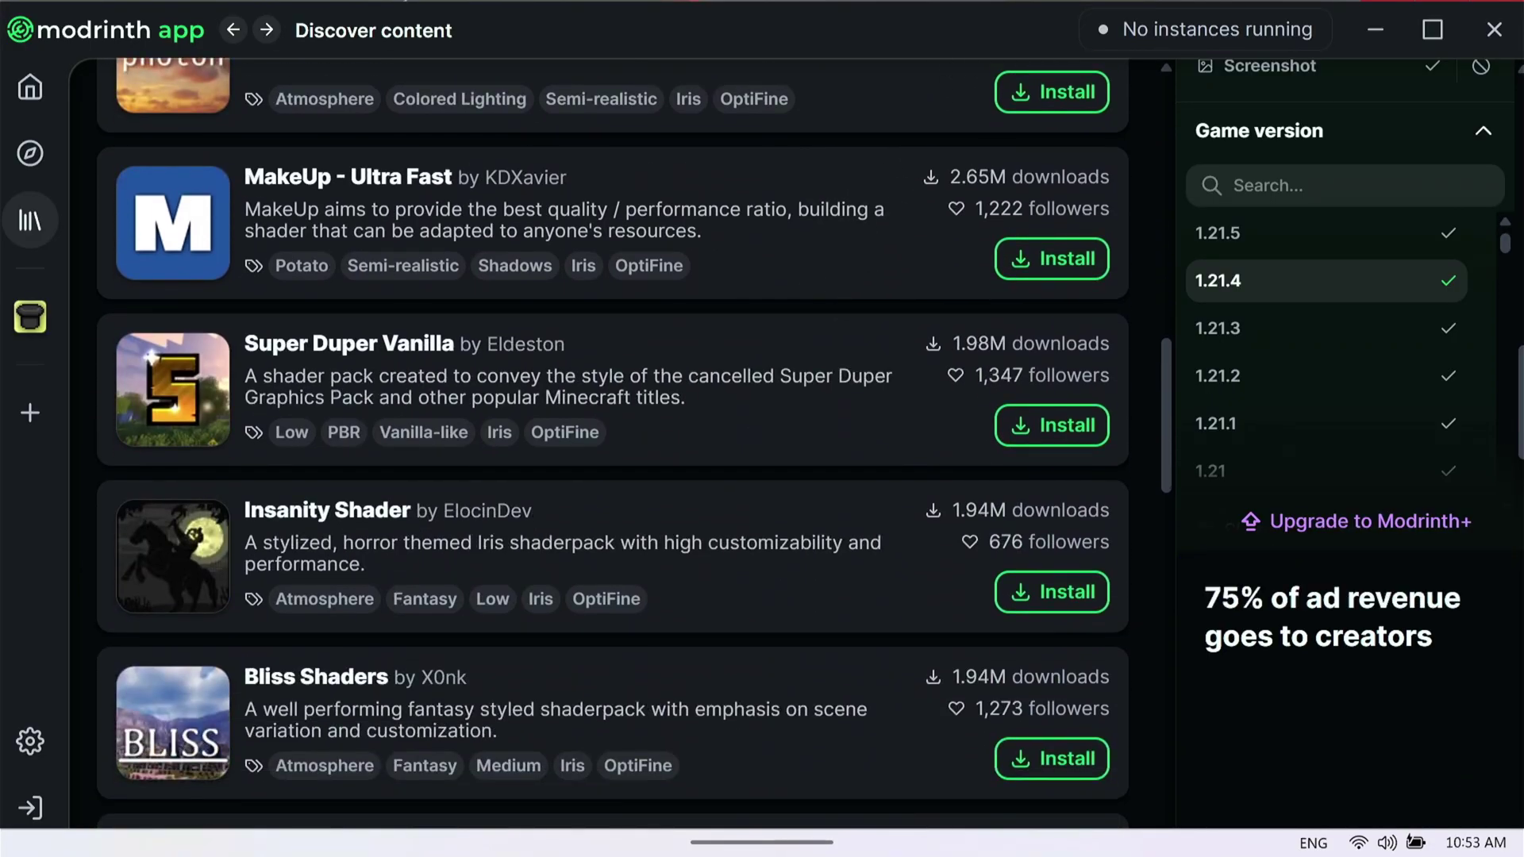
{"action": "scroll", "coordinate": [611, 444], "scroll_direction": "down", "scroll_amount": 2}
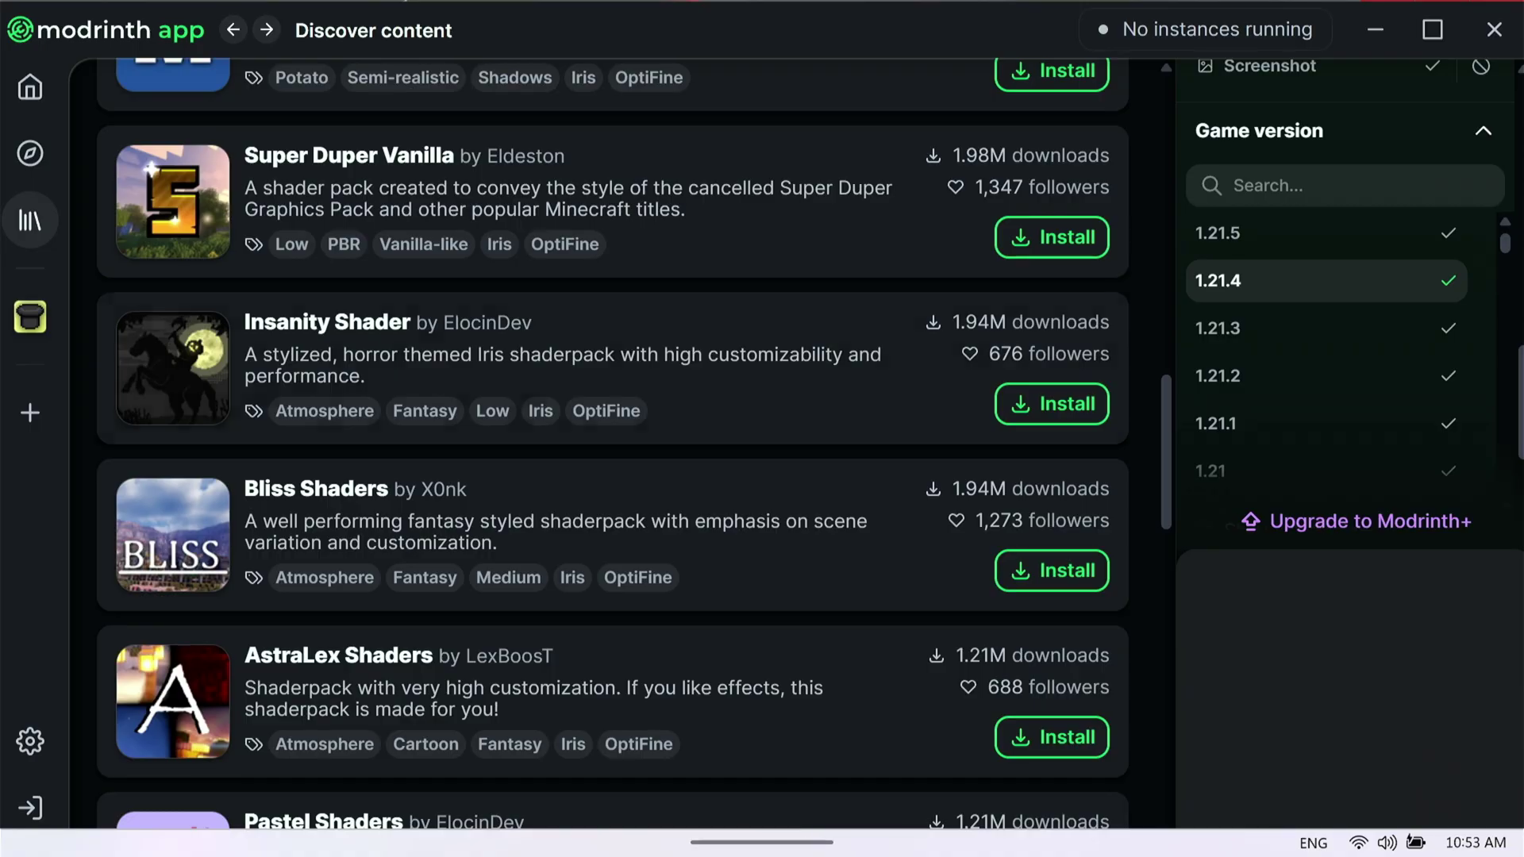
{"action": "left_click", "coordinate": [1051, 404]}
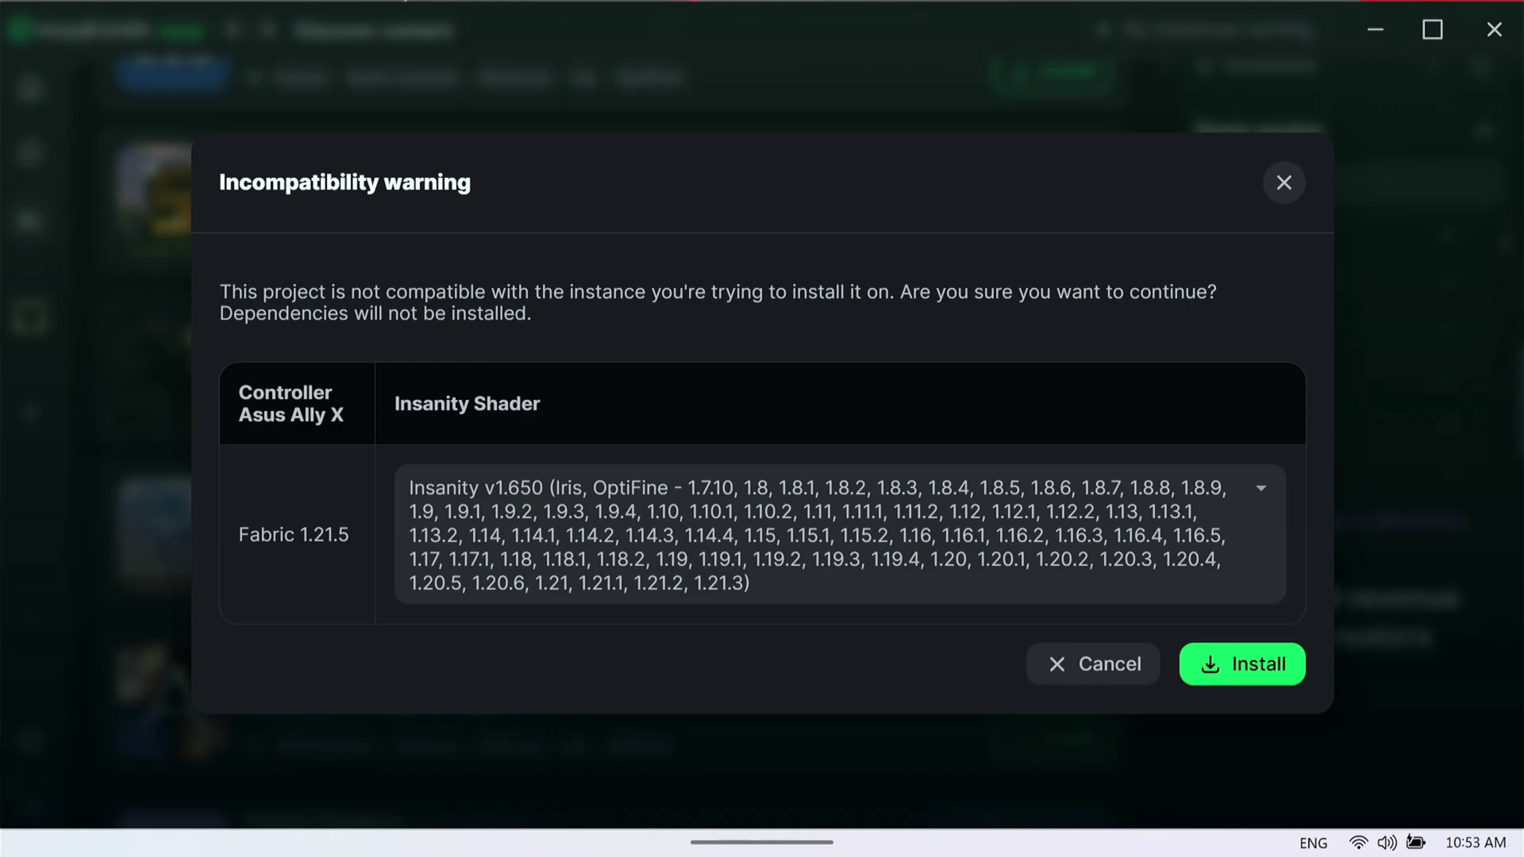
{"action": "left_click", "coordinate": [1242, 664]}
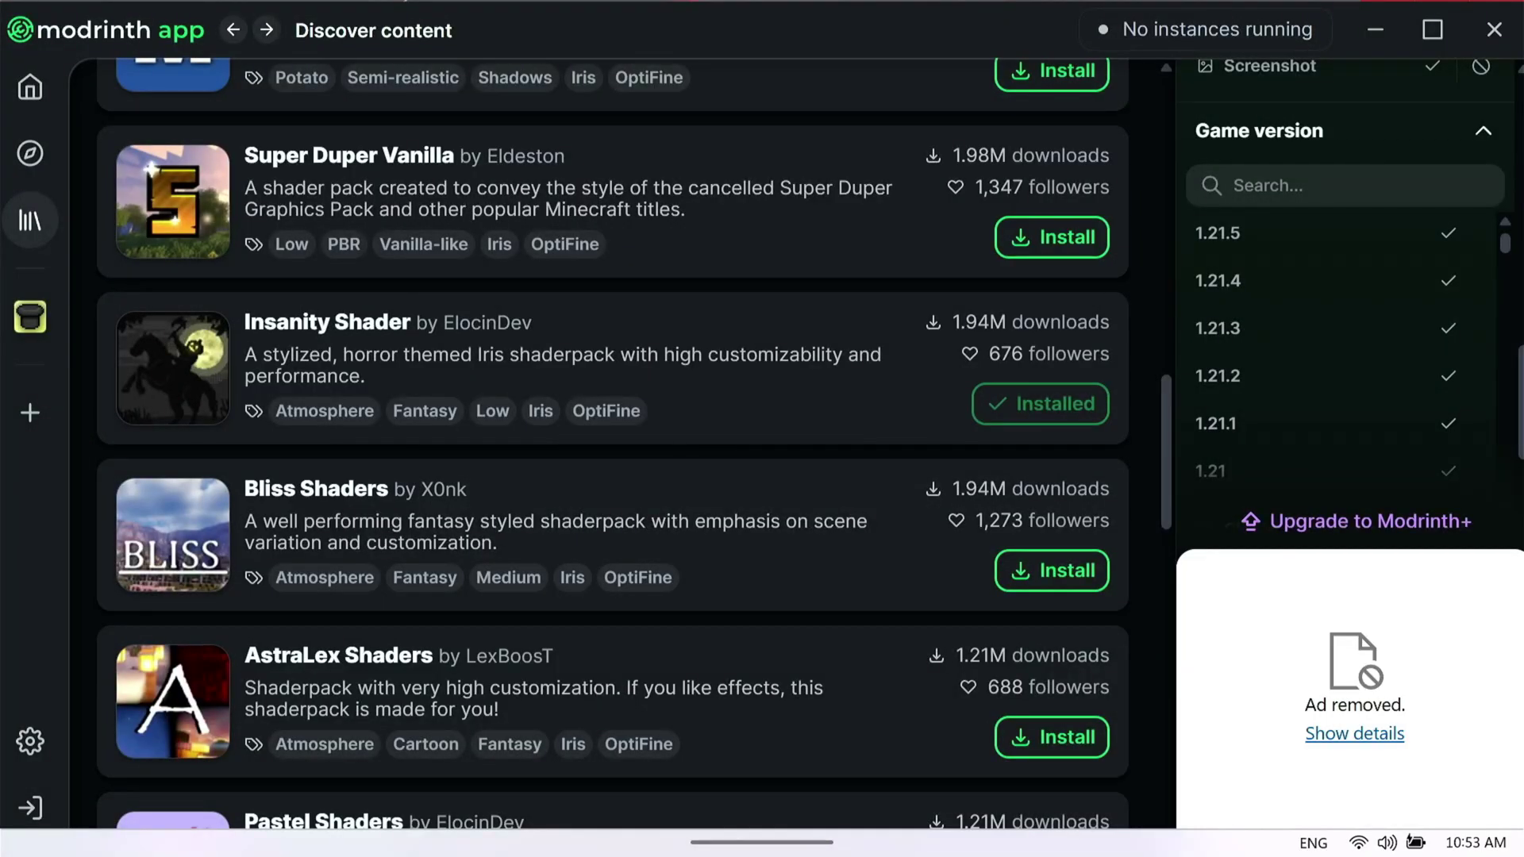
Open the Controller Asus Ally X instance and check the shaders in its content list.
{"action": "left_click", "coordinate": [30, 317]}
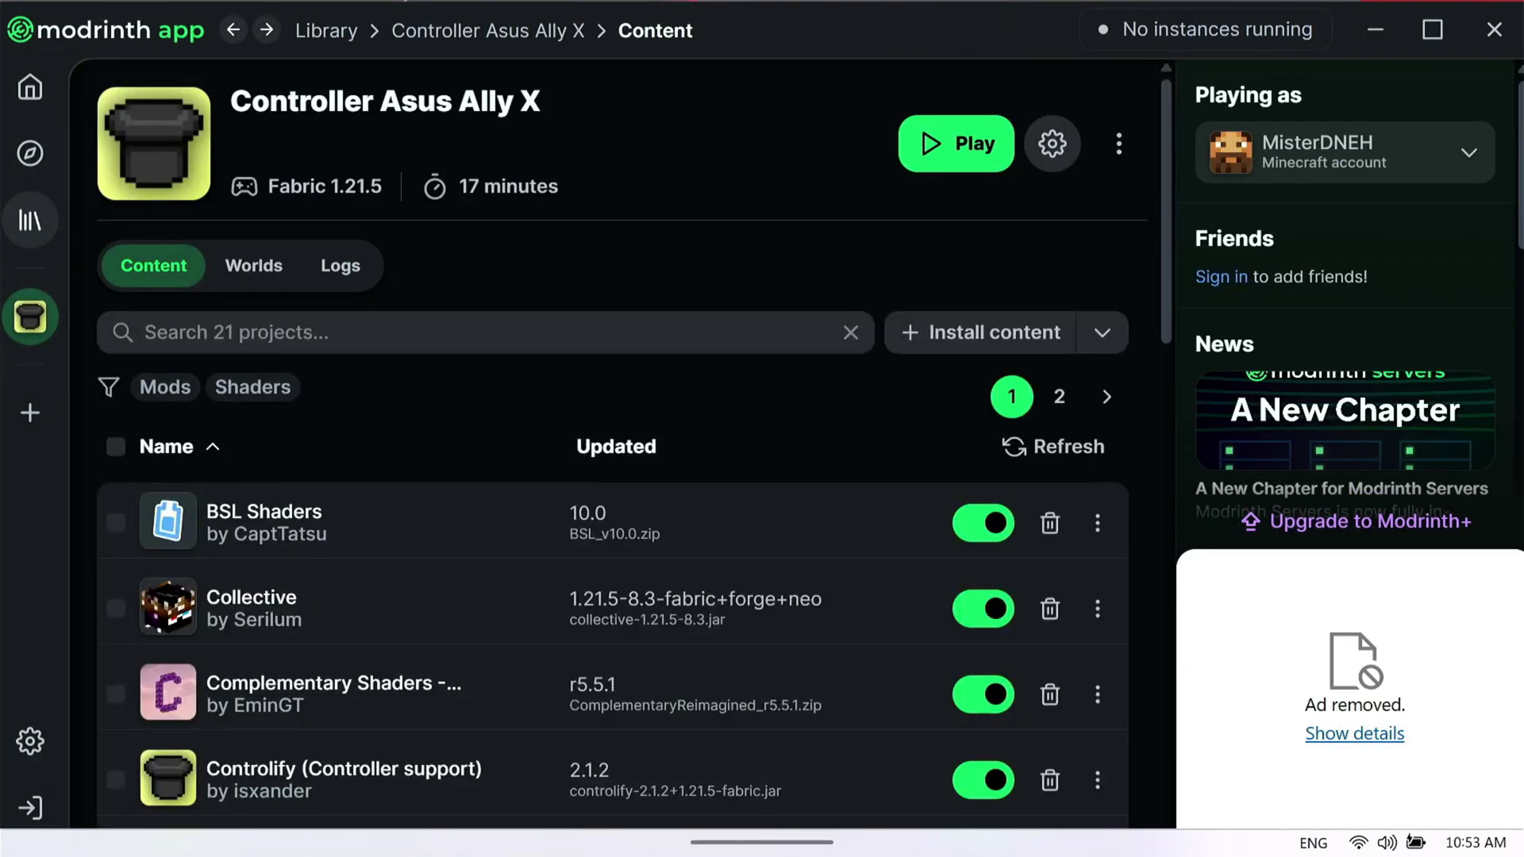
{"action": "scroll", "coordinate": [805, 548], "scroll_direction": "down", "scroll_amount": 5}
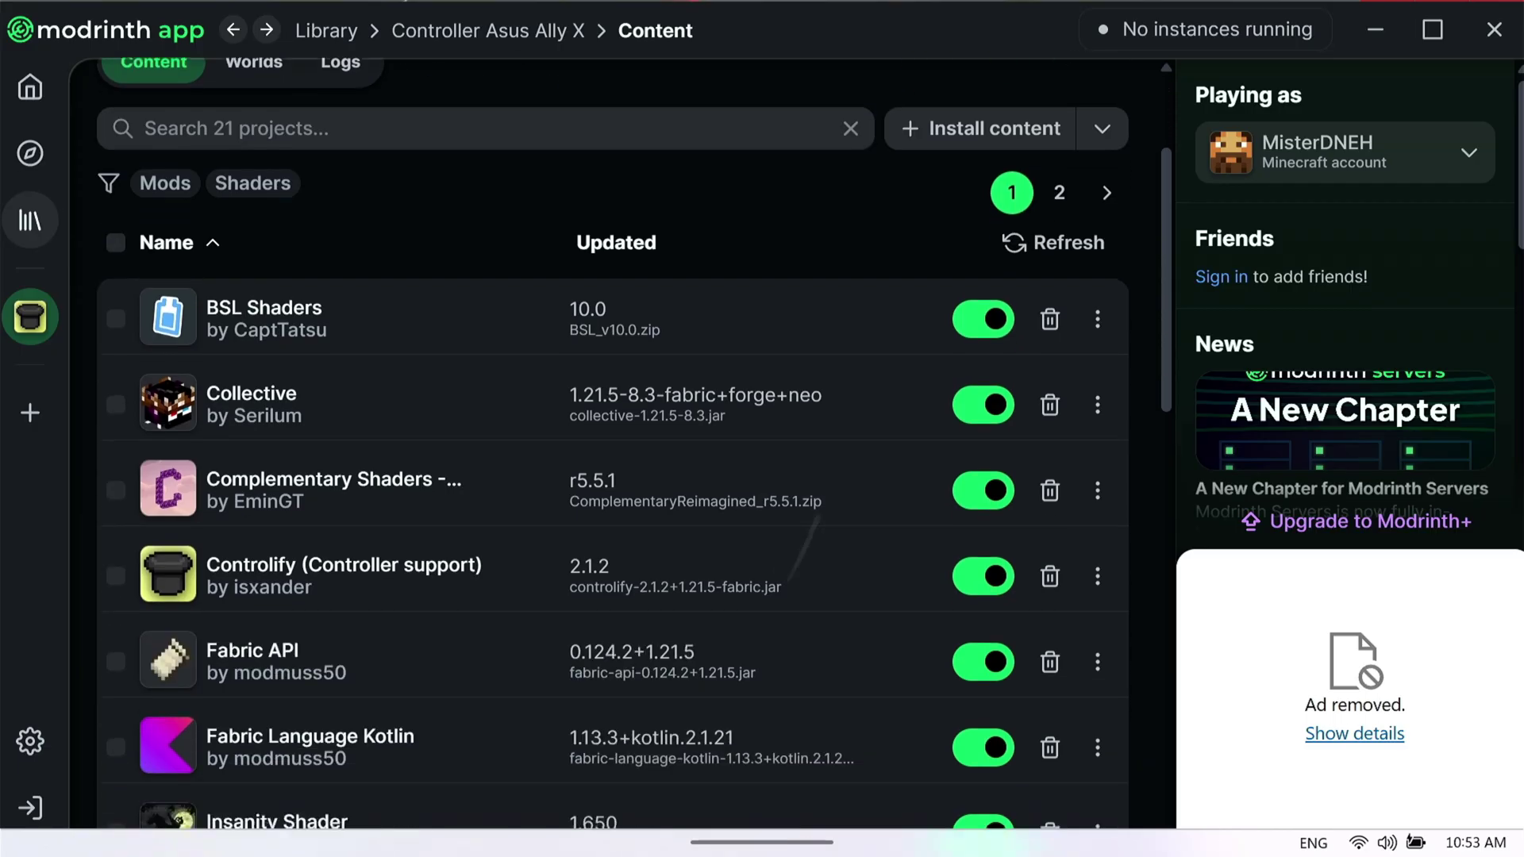
{"action": "scroll", "coordinate": [806, 476], "scroll_direction": "up", "scroll_amount": 5}
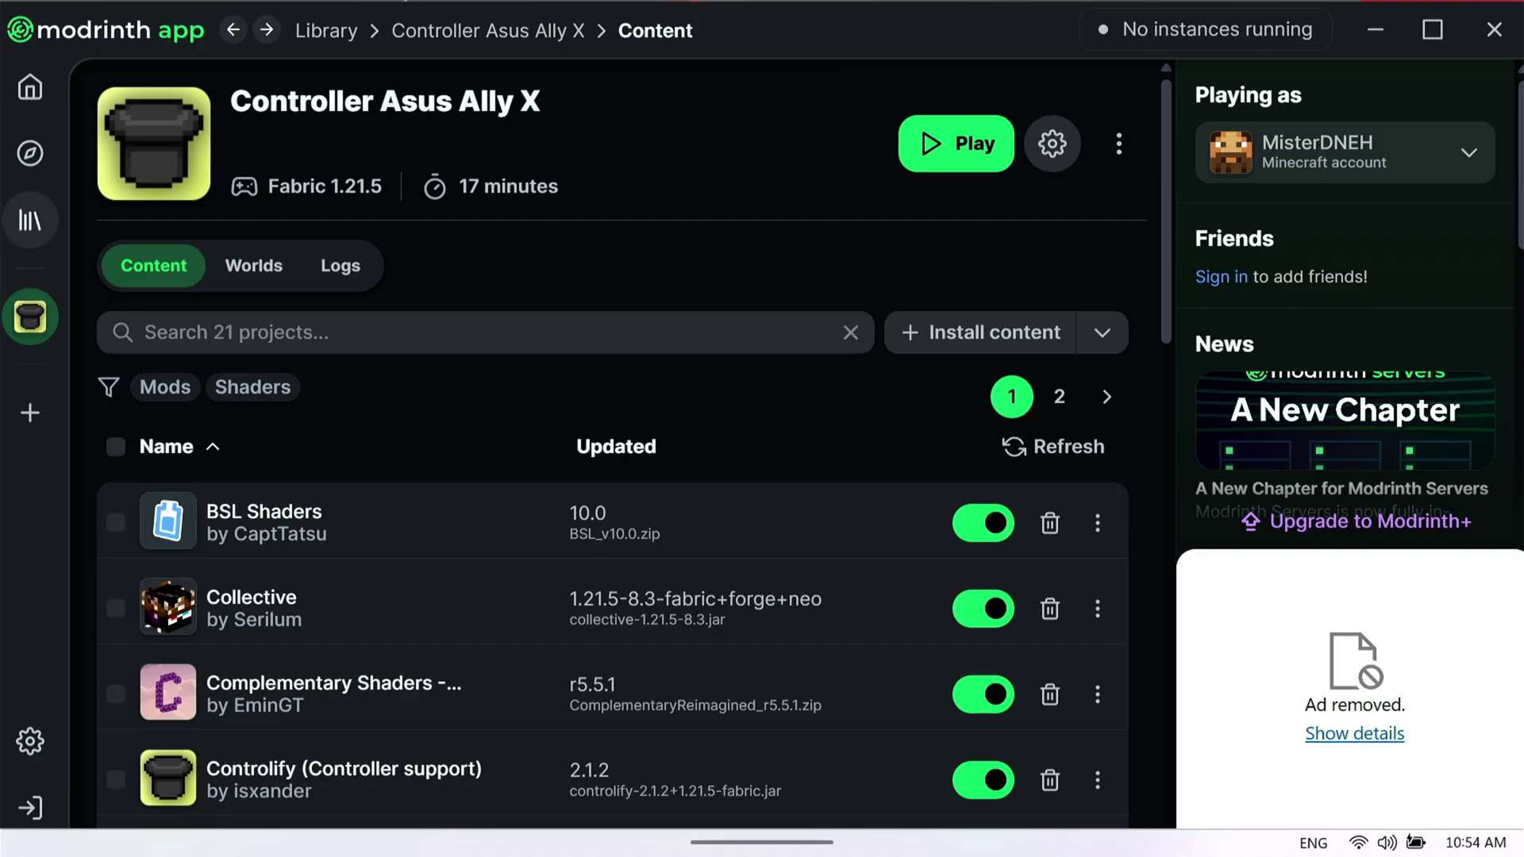
Open the instance's folder in a maximized File Explorer window, inspect the shaderpacks folder, and close the window.
{"action": "left_click", "coordinate": [1119, 143]}
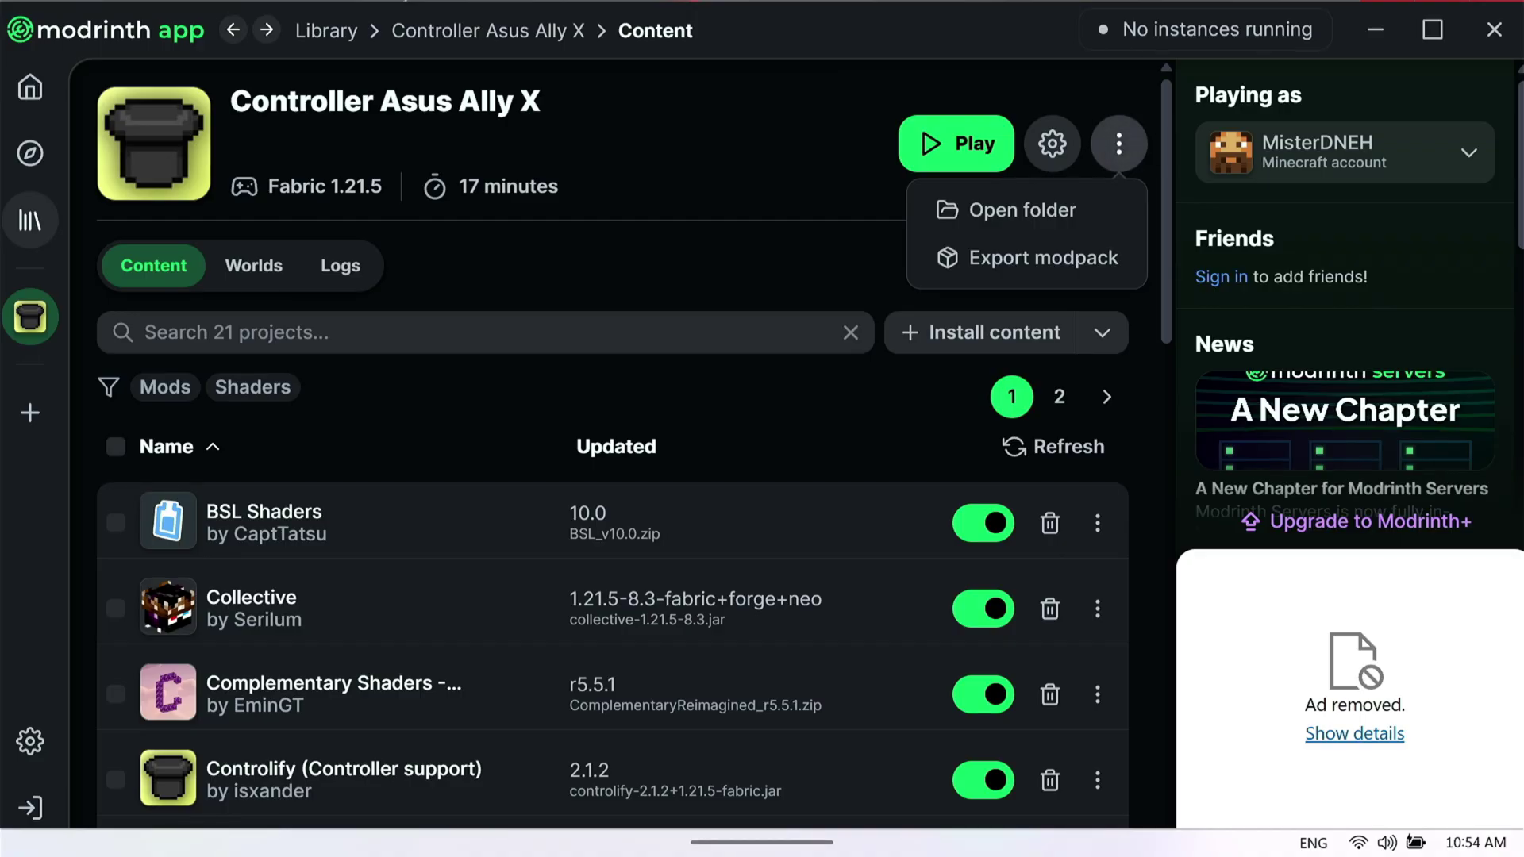
{"action": "left_click", "coordinate": [1022, 210]}
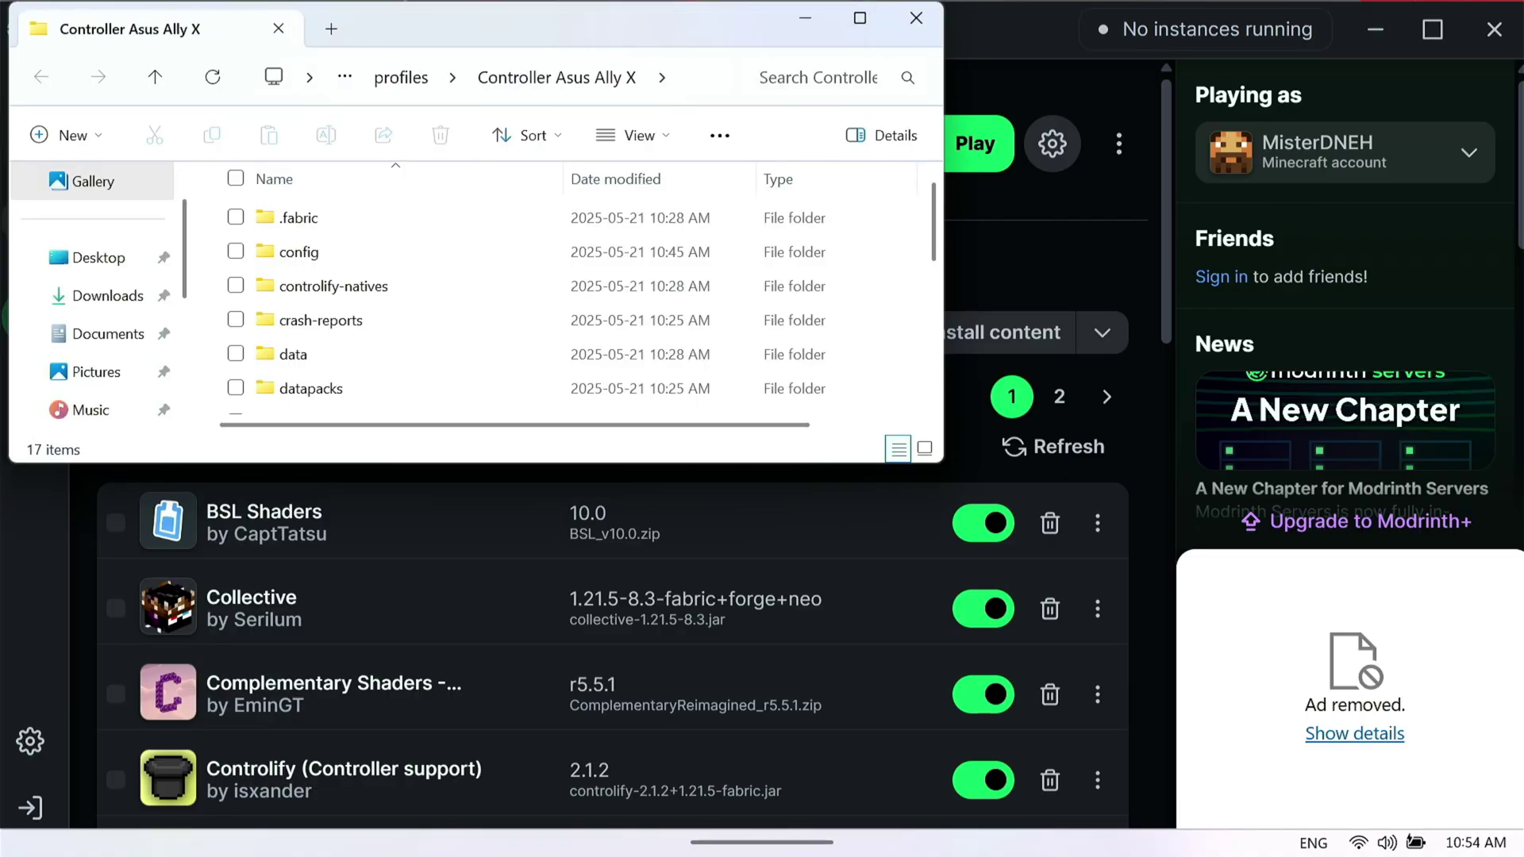
{"action": "left_click", "coordinate": [859, 18]}
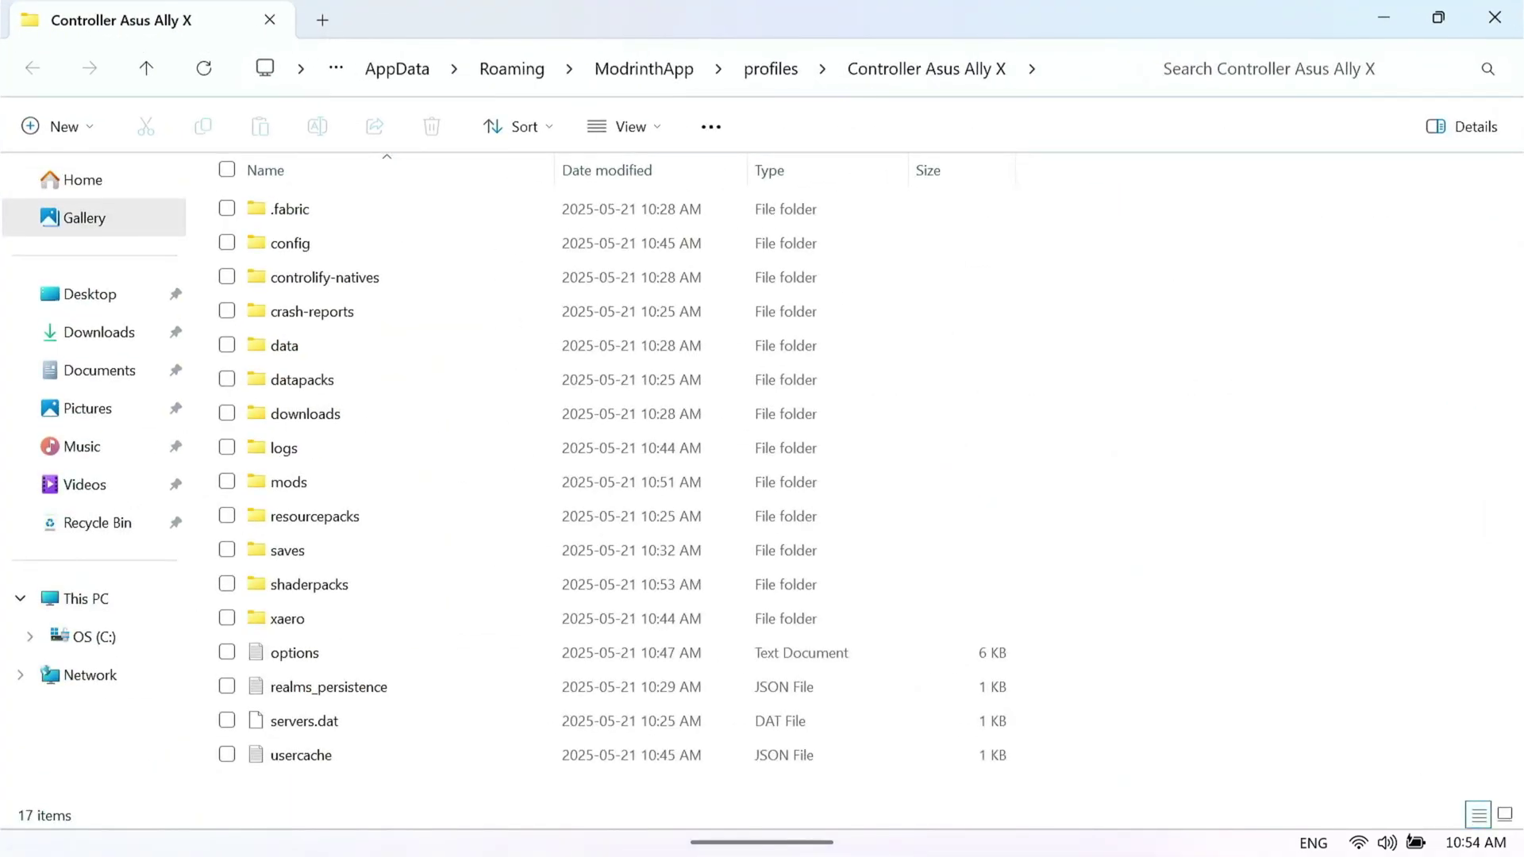
{"action": "double_click", "coordinate": [309, 585]}
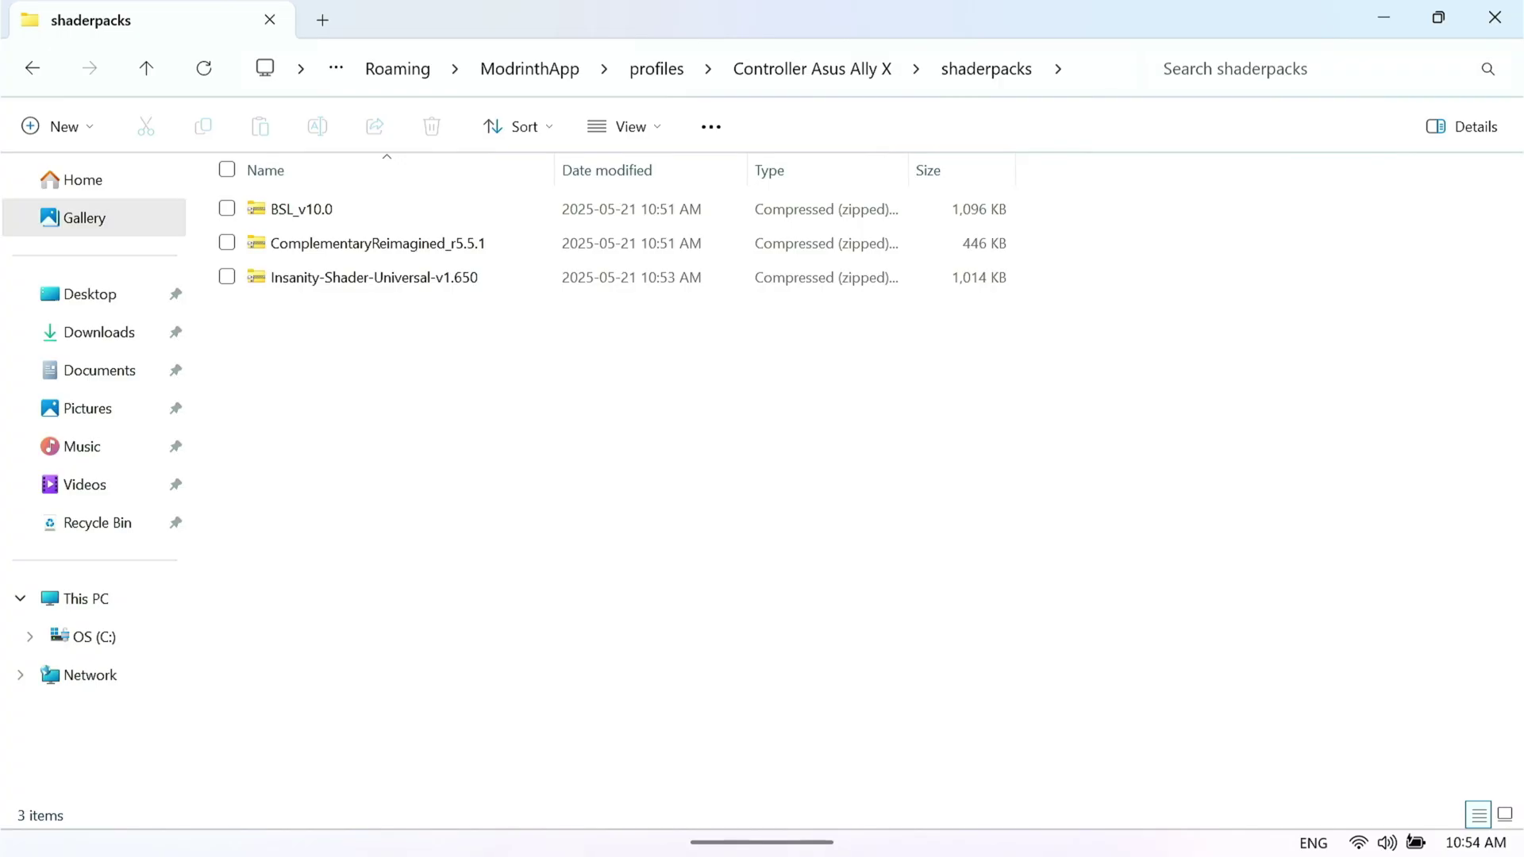
{"action": "left_click_drag", "start_coordinate": [522, 493], "coordinate": [535, 537]}
{"action": "left_click", "coordinate": [1494, 17]}
Launch Minecraft from the Controller Asus Ally X instance and open the game's video settings.
{"action": "left_click", "coordinate": [955, 143]}
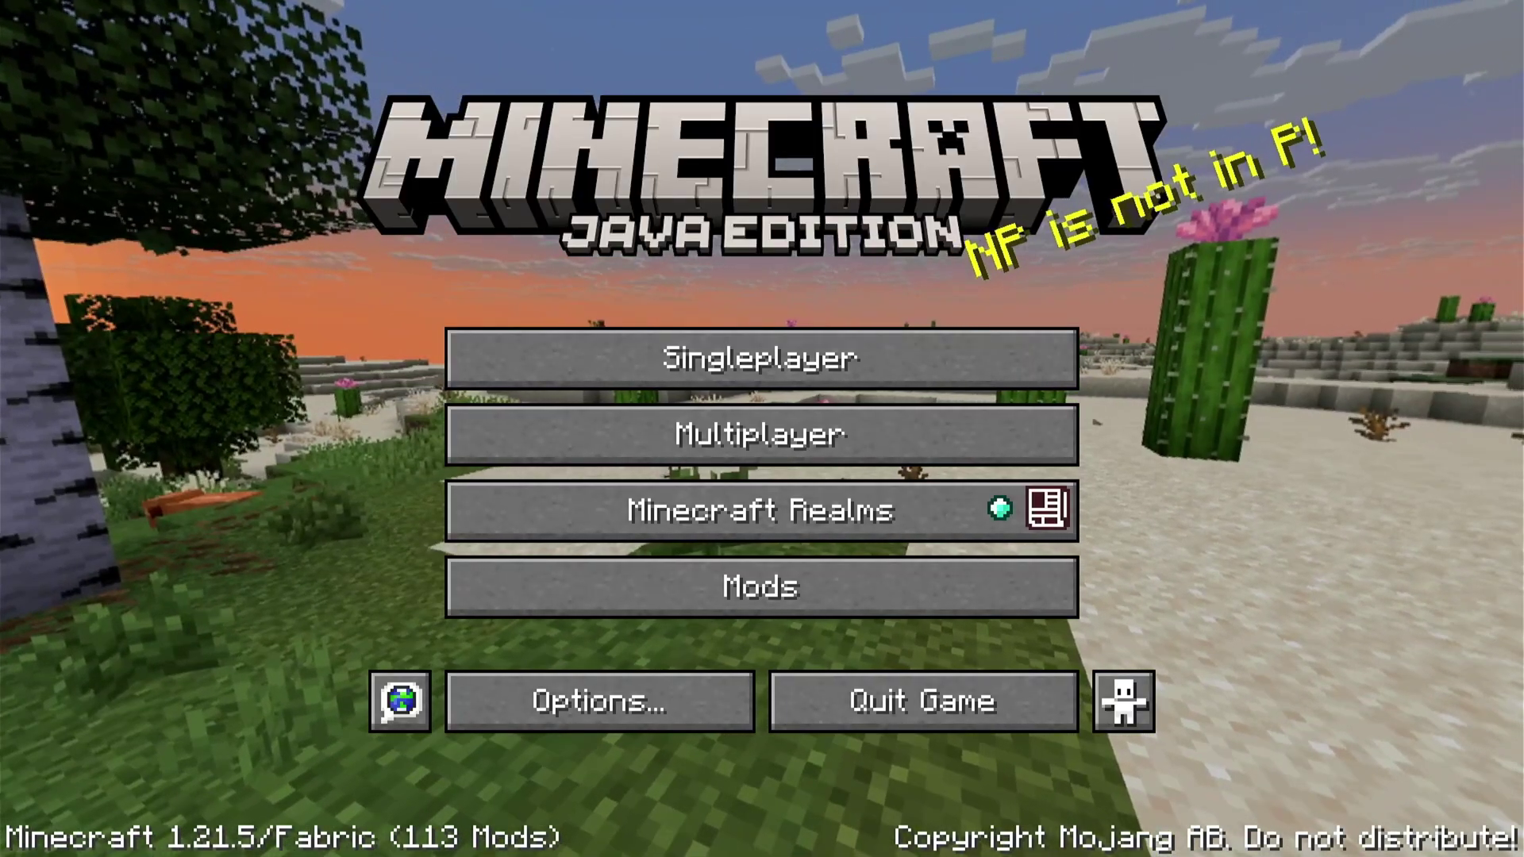
{"action": "left_click", "coordinate": [600, 701]}
{"action": "left_click", "coordinate": [508, 387]}
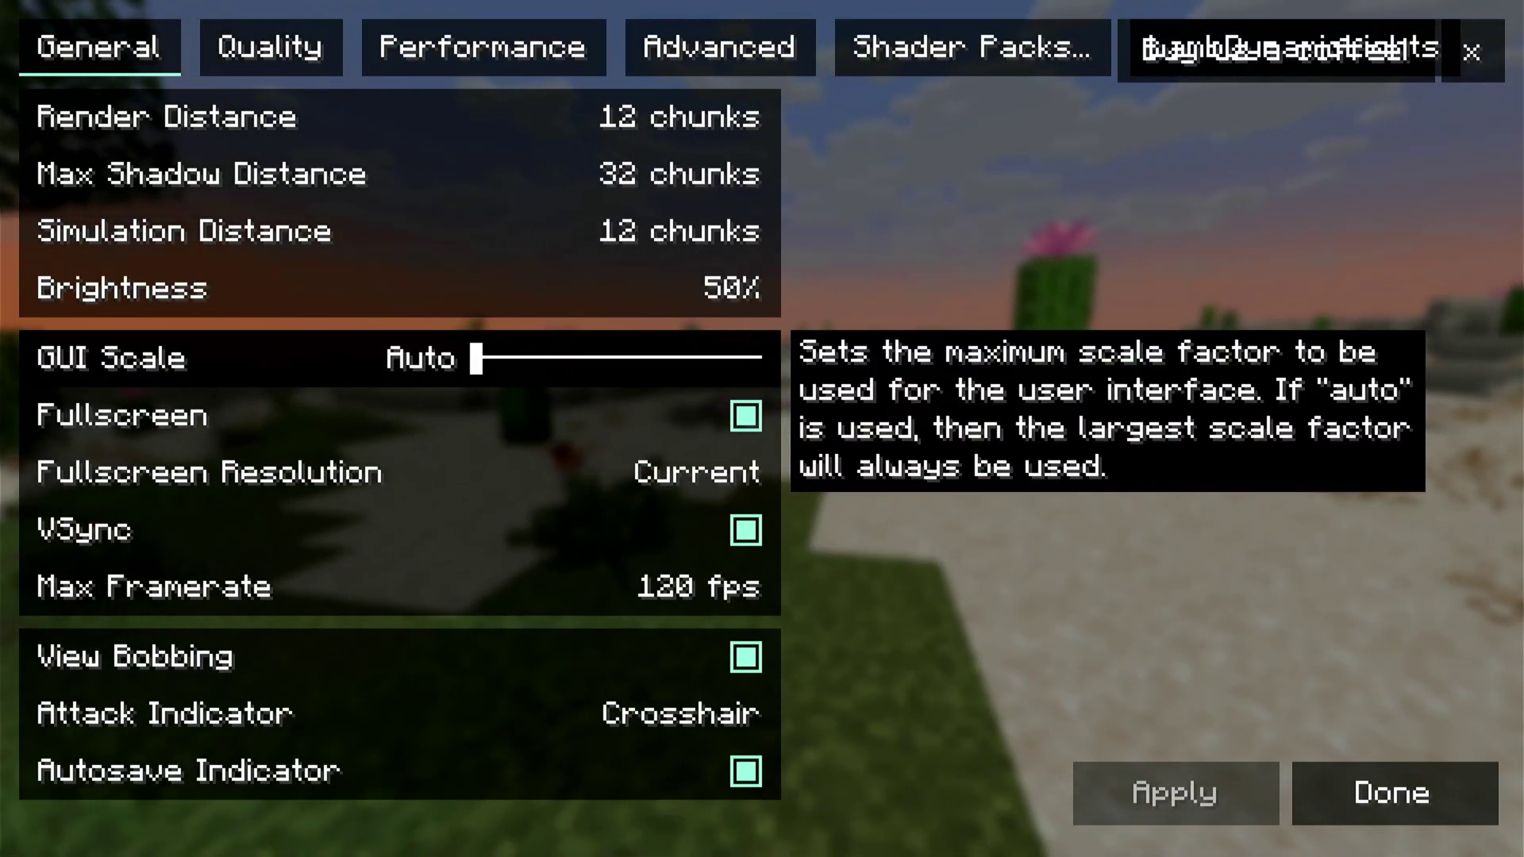
Lower Max Shadow Distance to 31 chunks in the general video settings and return it to 32 chunks.
{"action": "key", "text": "Down"}
{"action": "key", "text": "Up"}
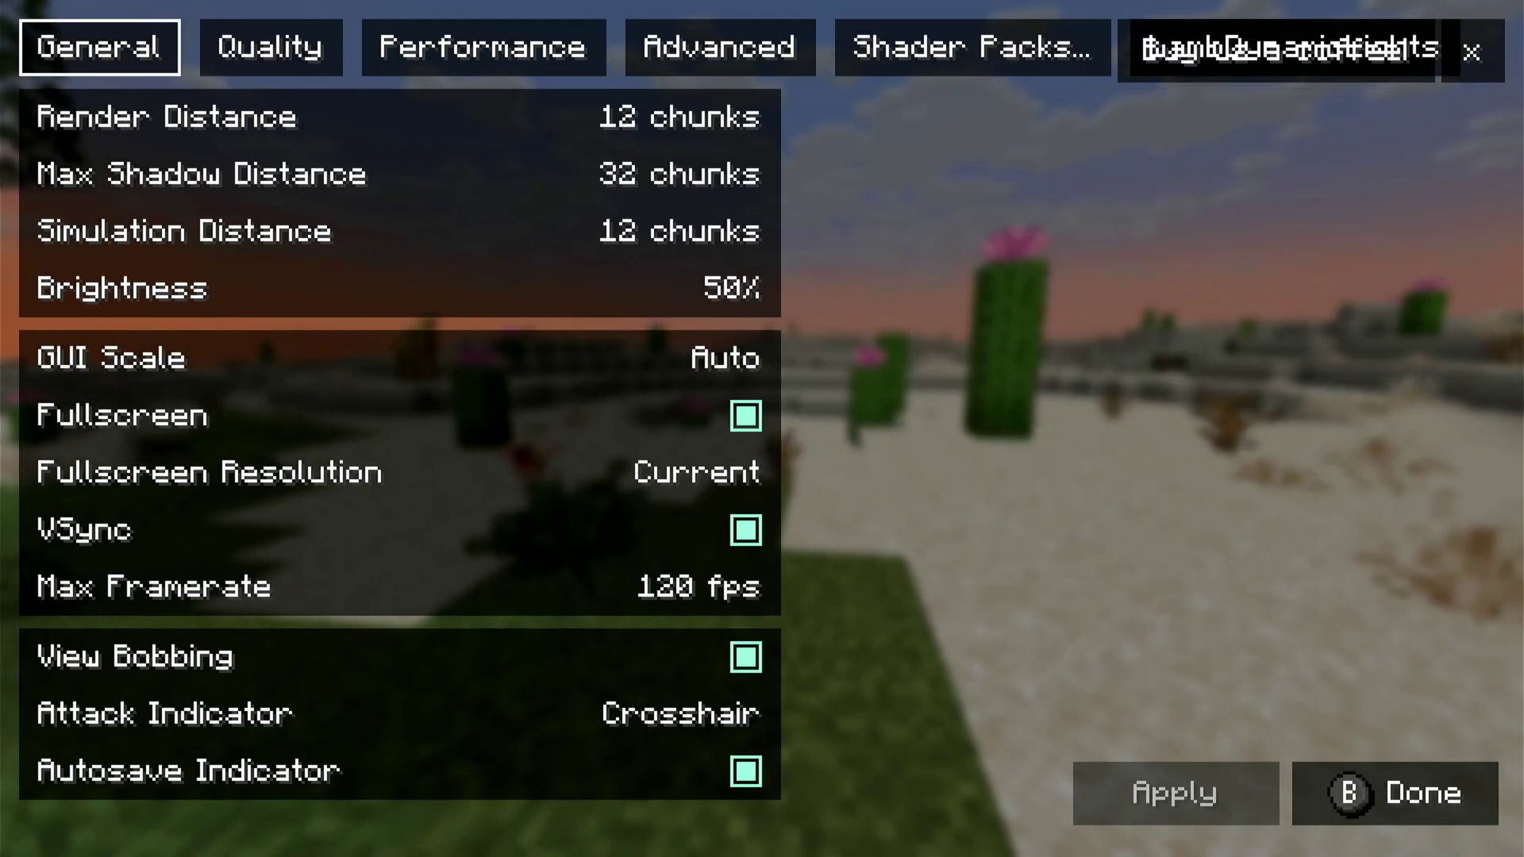
{"action": "key", "text": "Down"}
{"action": "key", "text": "Down"}
{"action": "key", "text": "Left"}
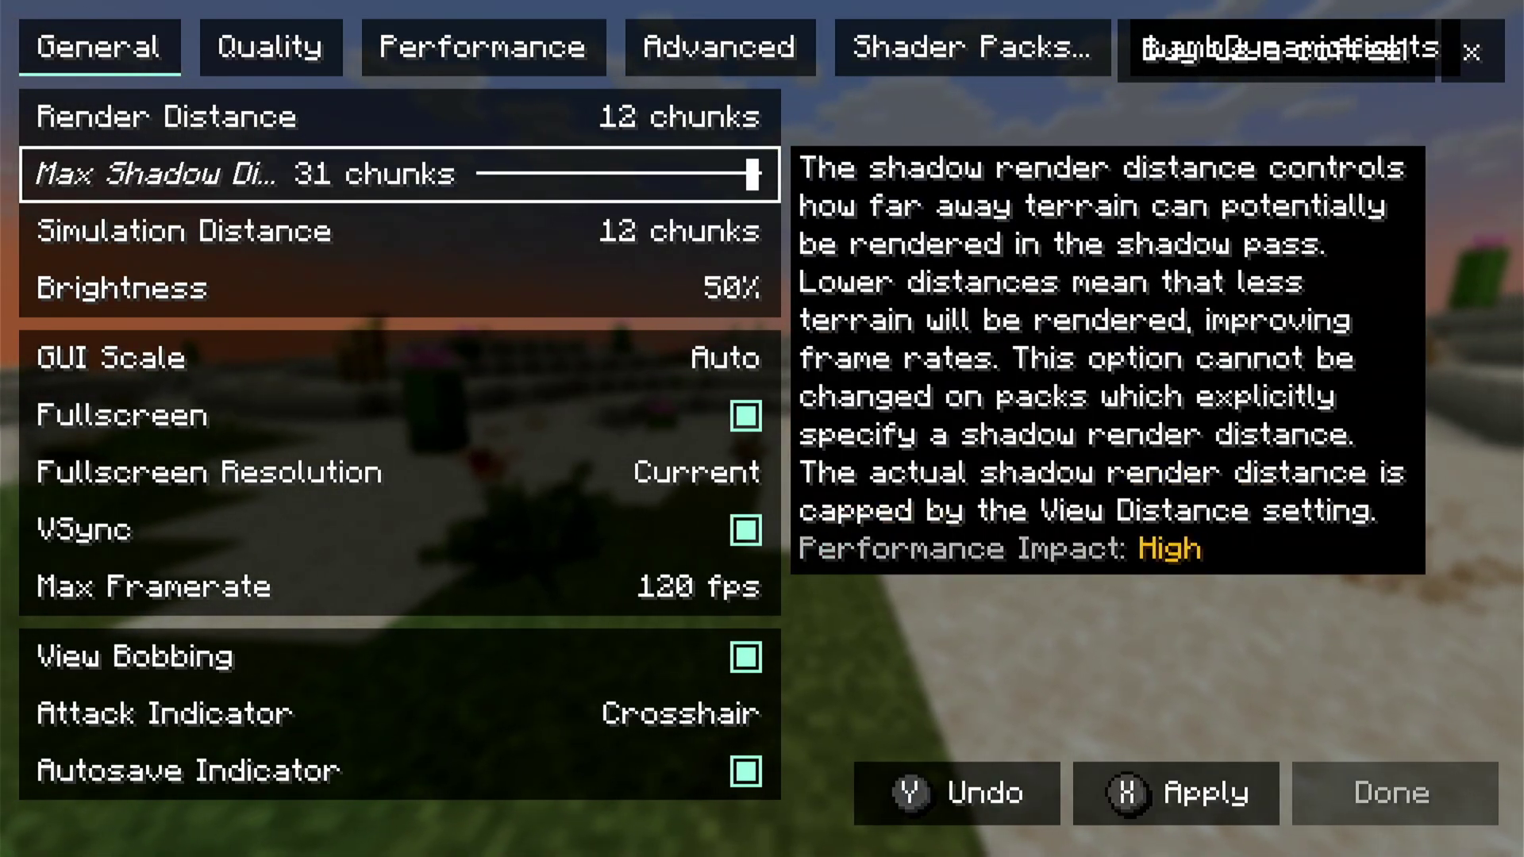
{"action": "key", "text": "Right"}
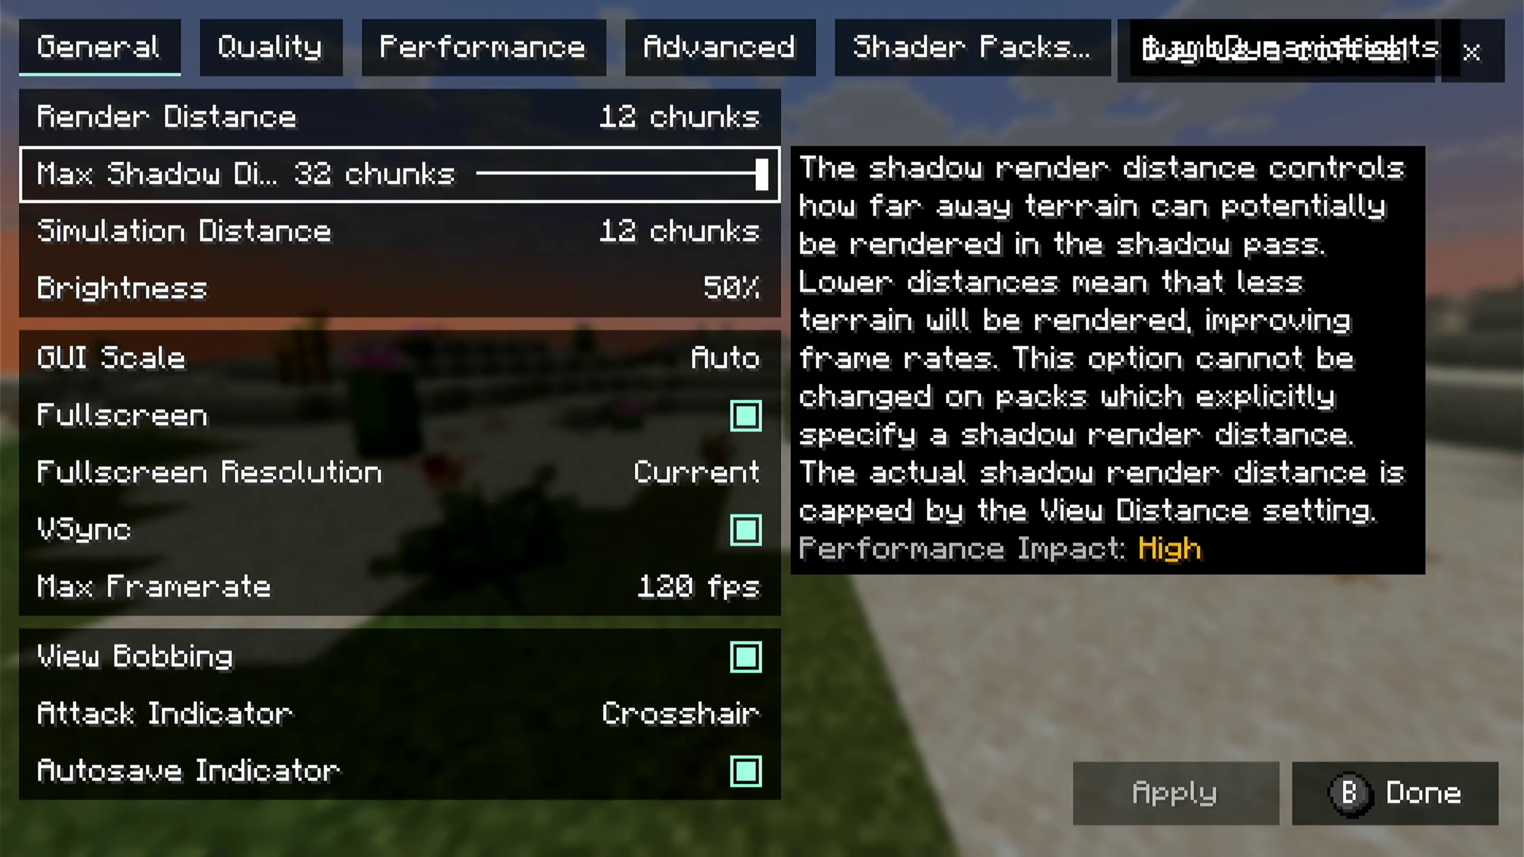
Dismiss the donation banner, select BSL_v10.0.zip in the shader pack list, and open its settings.
{"action": "left_click", "coordinate": [1479, 61]}
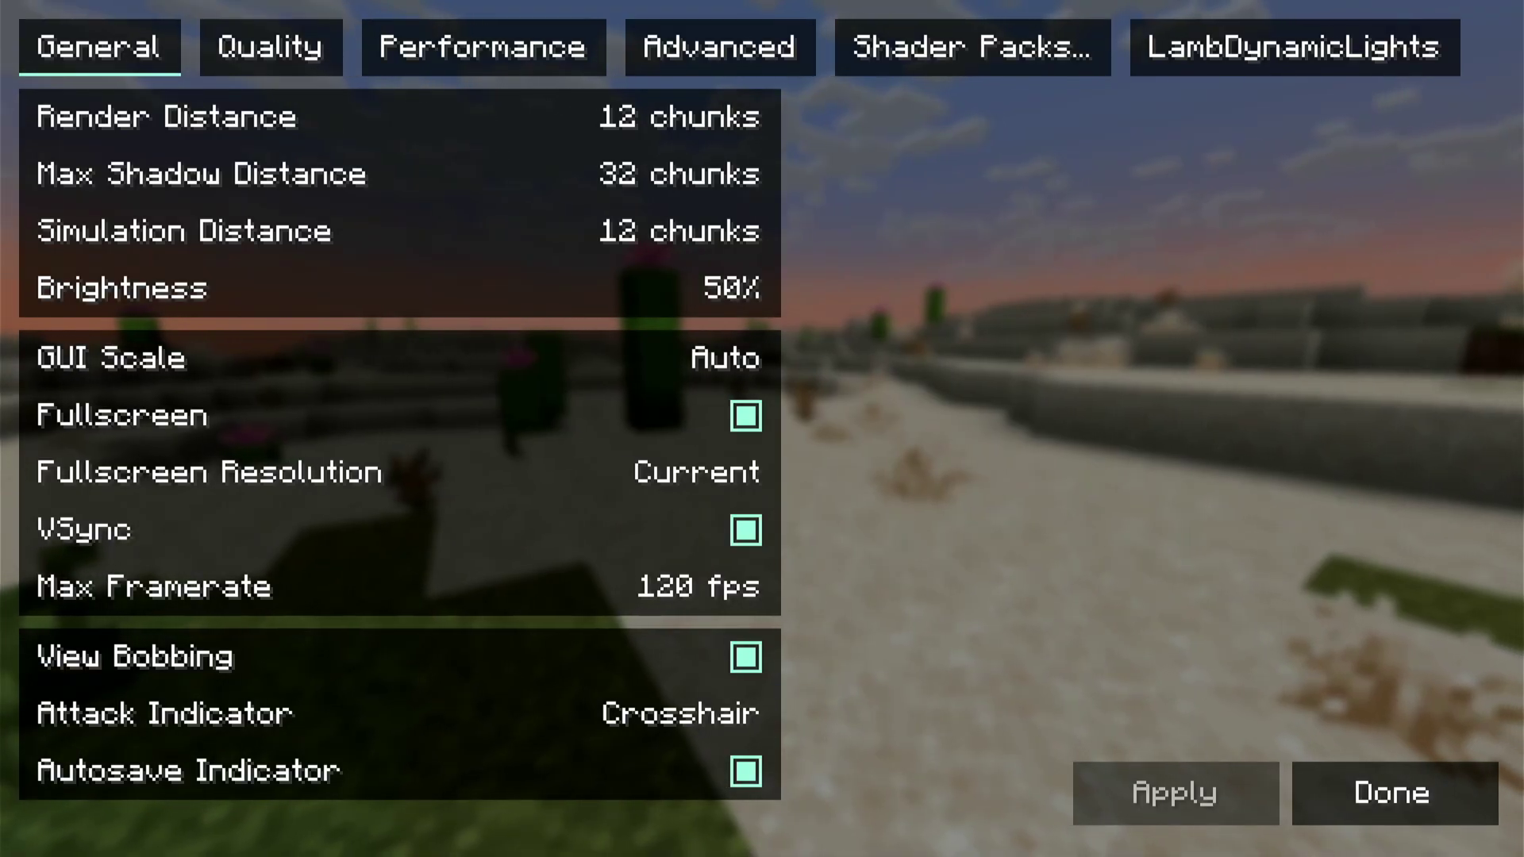
{"action": "left_click", "coordinate": [972, 48]}
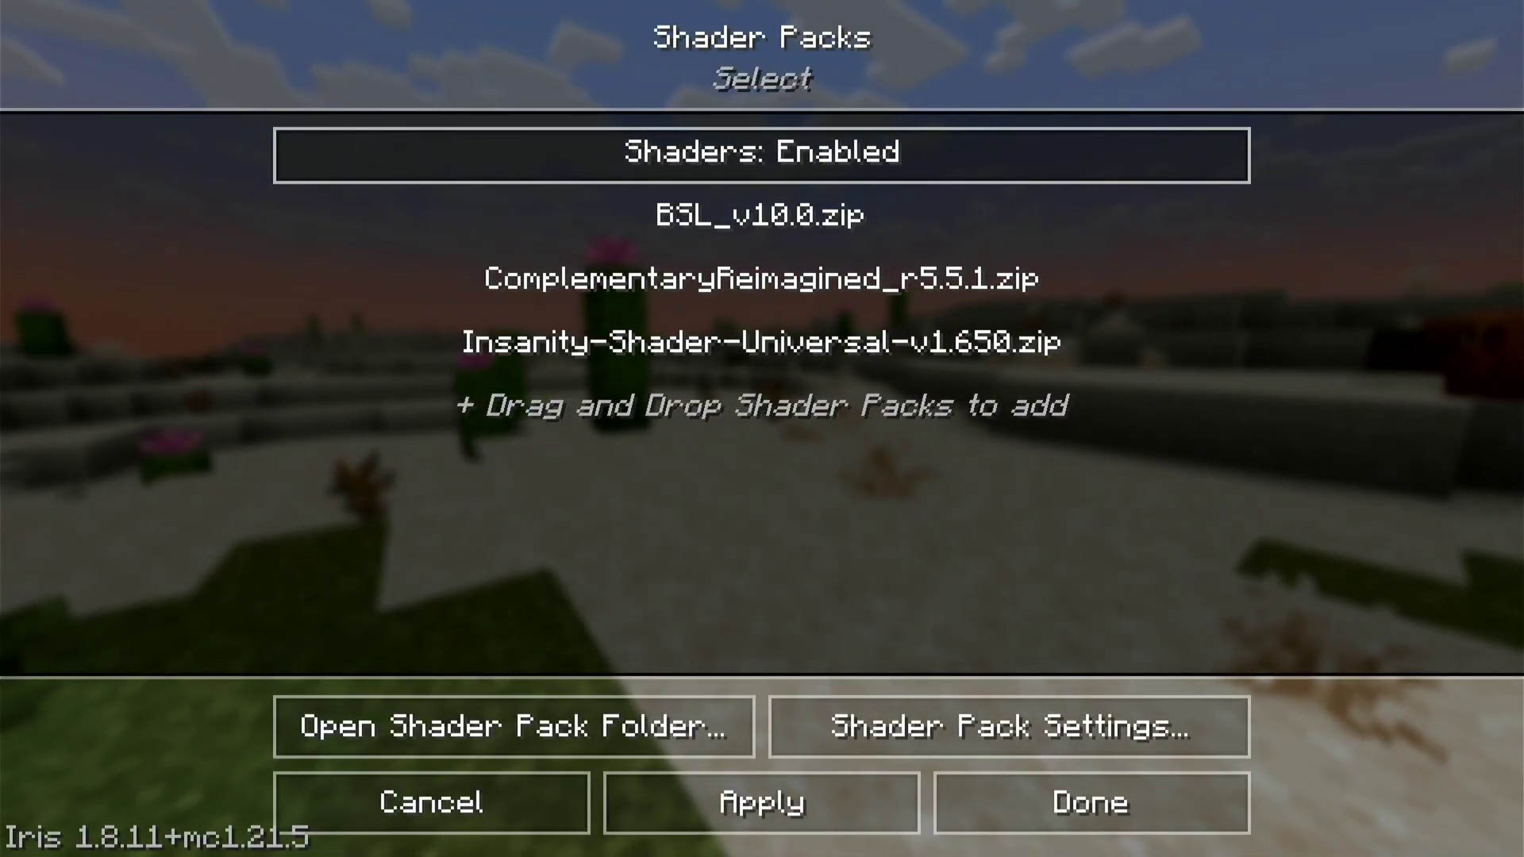
{"action": "left_click", "coordinate": [762, 222]}
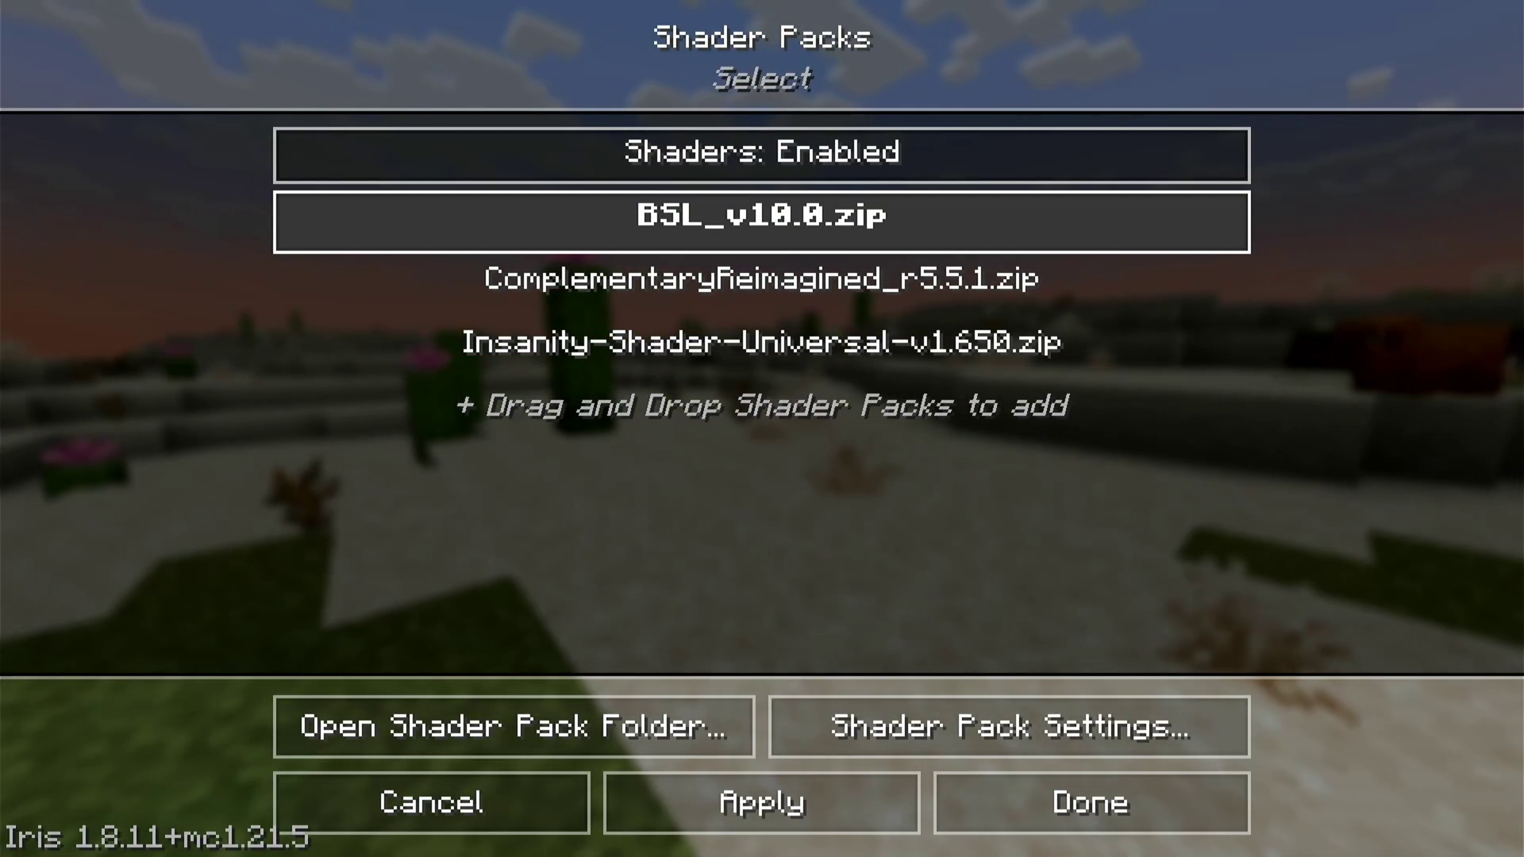
{"action": "left_click", "coordinate": [1010, 726]}
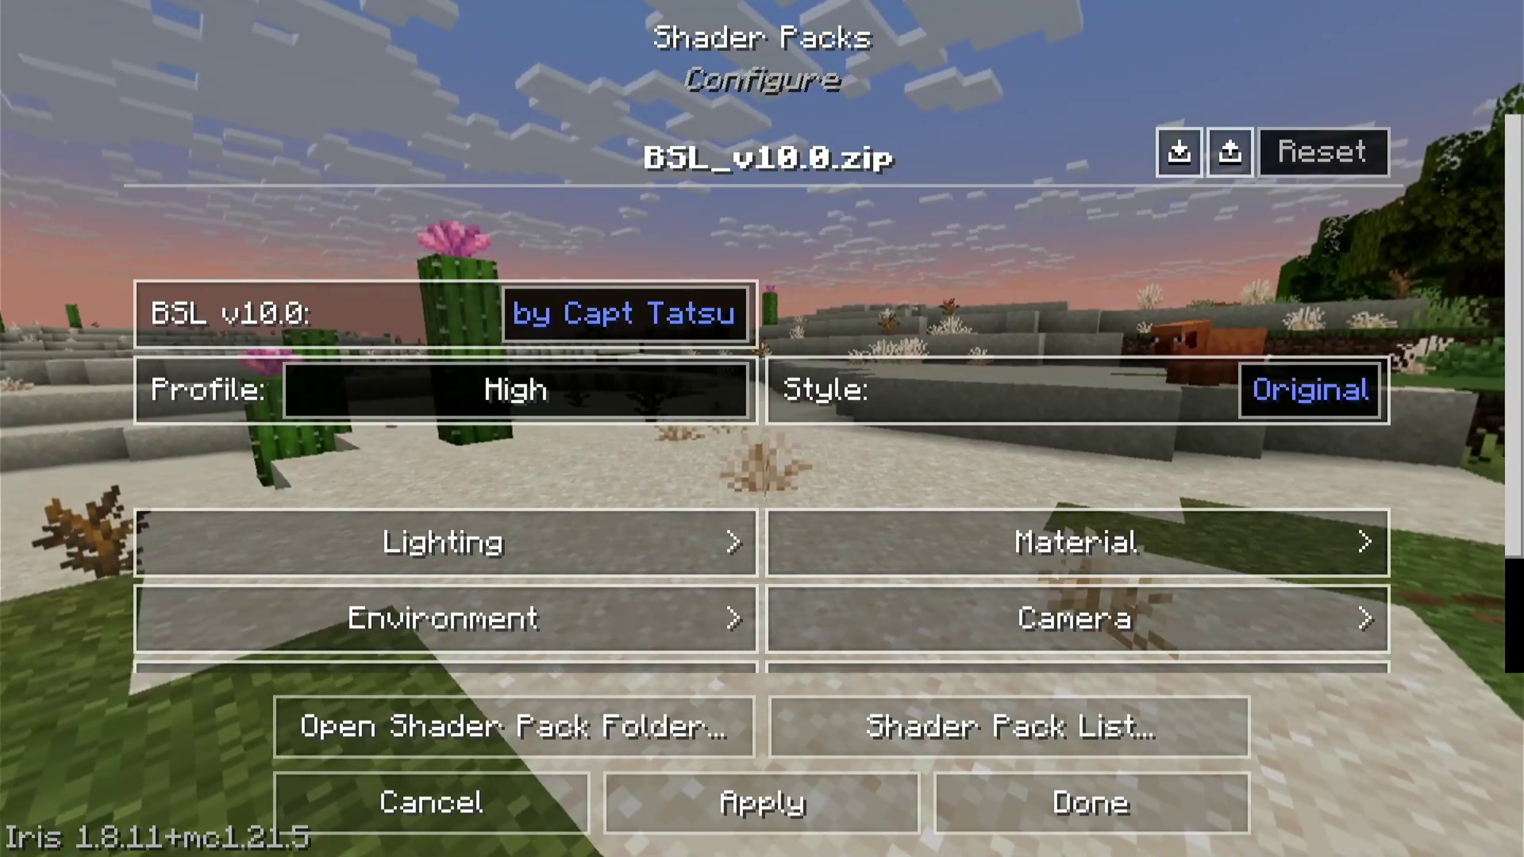
Cycle the BSL v10.0 profile through its quality options back to High and set the style to Classic.
{"action": "left_click", "coordinate": [516, 390]}
{"action": "left_click", "coordinate": [516, 389]}
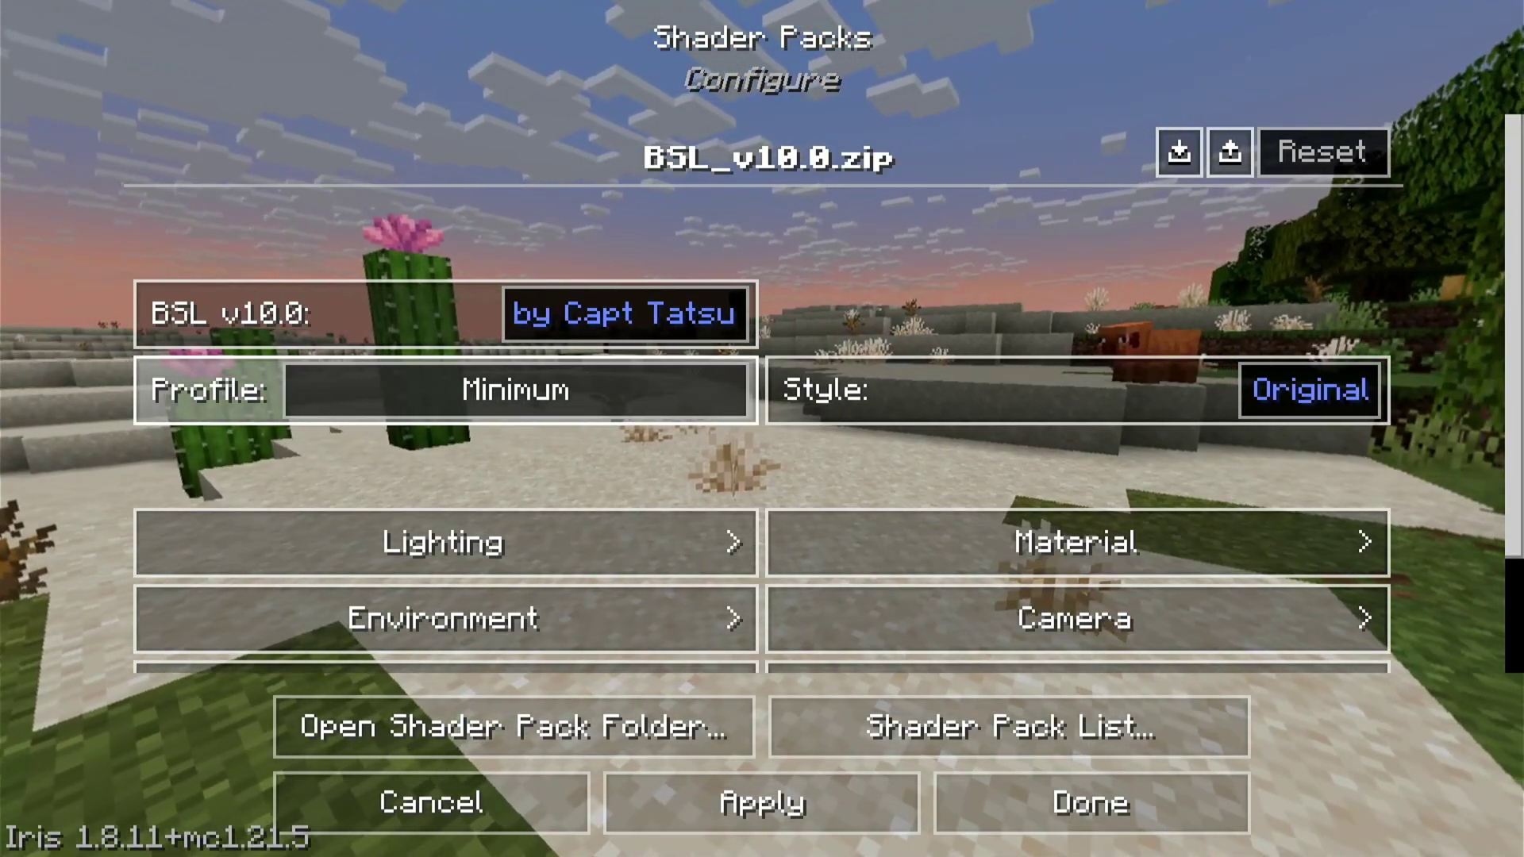
{"action": "left_click", "coordinate": [516, 389]}
{"action": "left_click", "coordinate": [516, 389]}
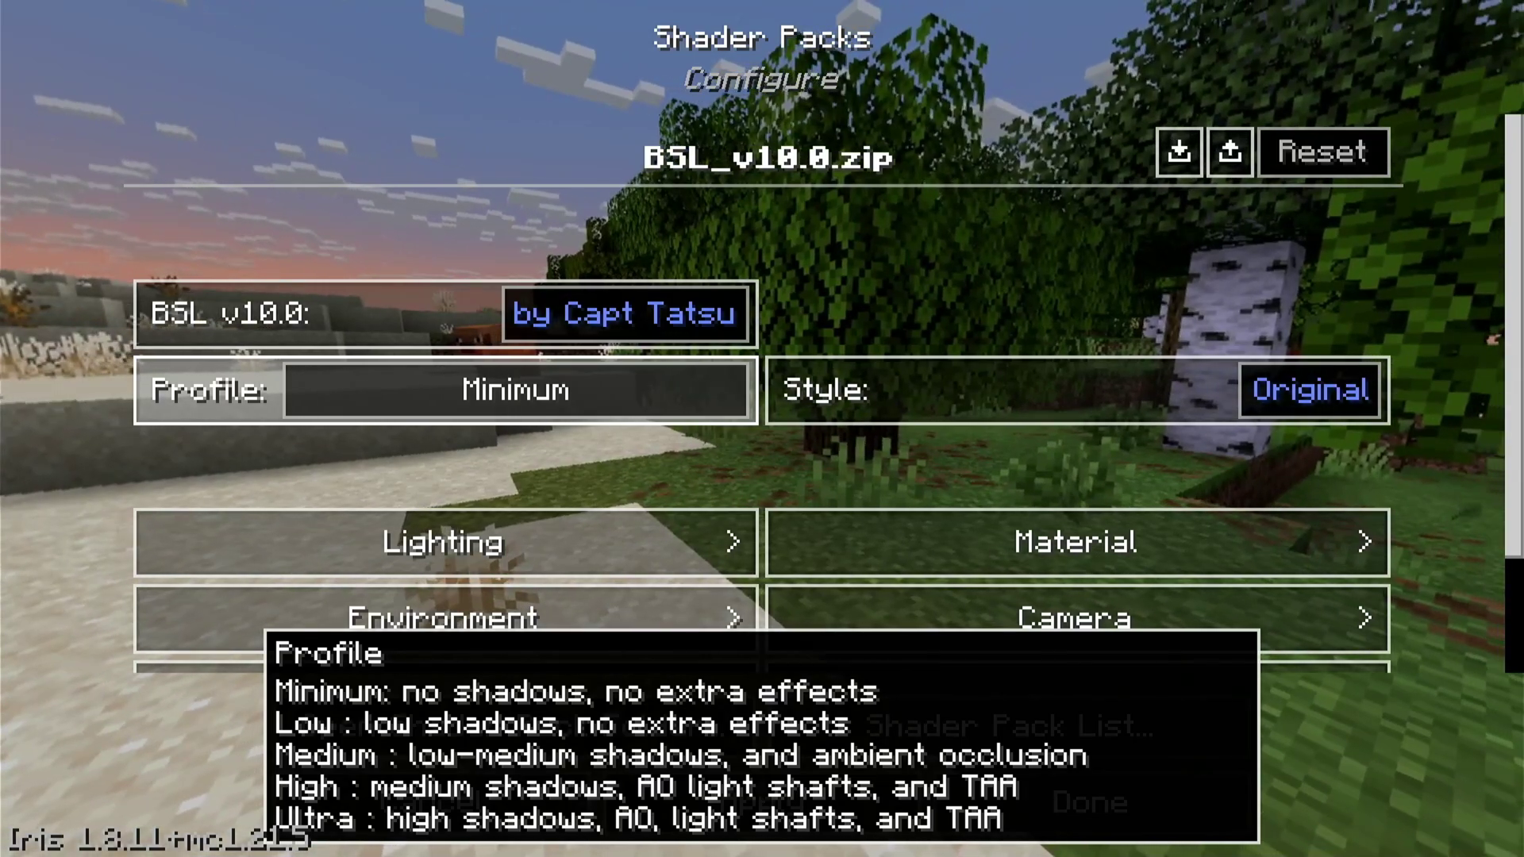
{"action": "left_click", "coordinate": [516, 389]}
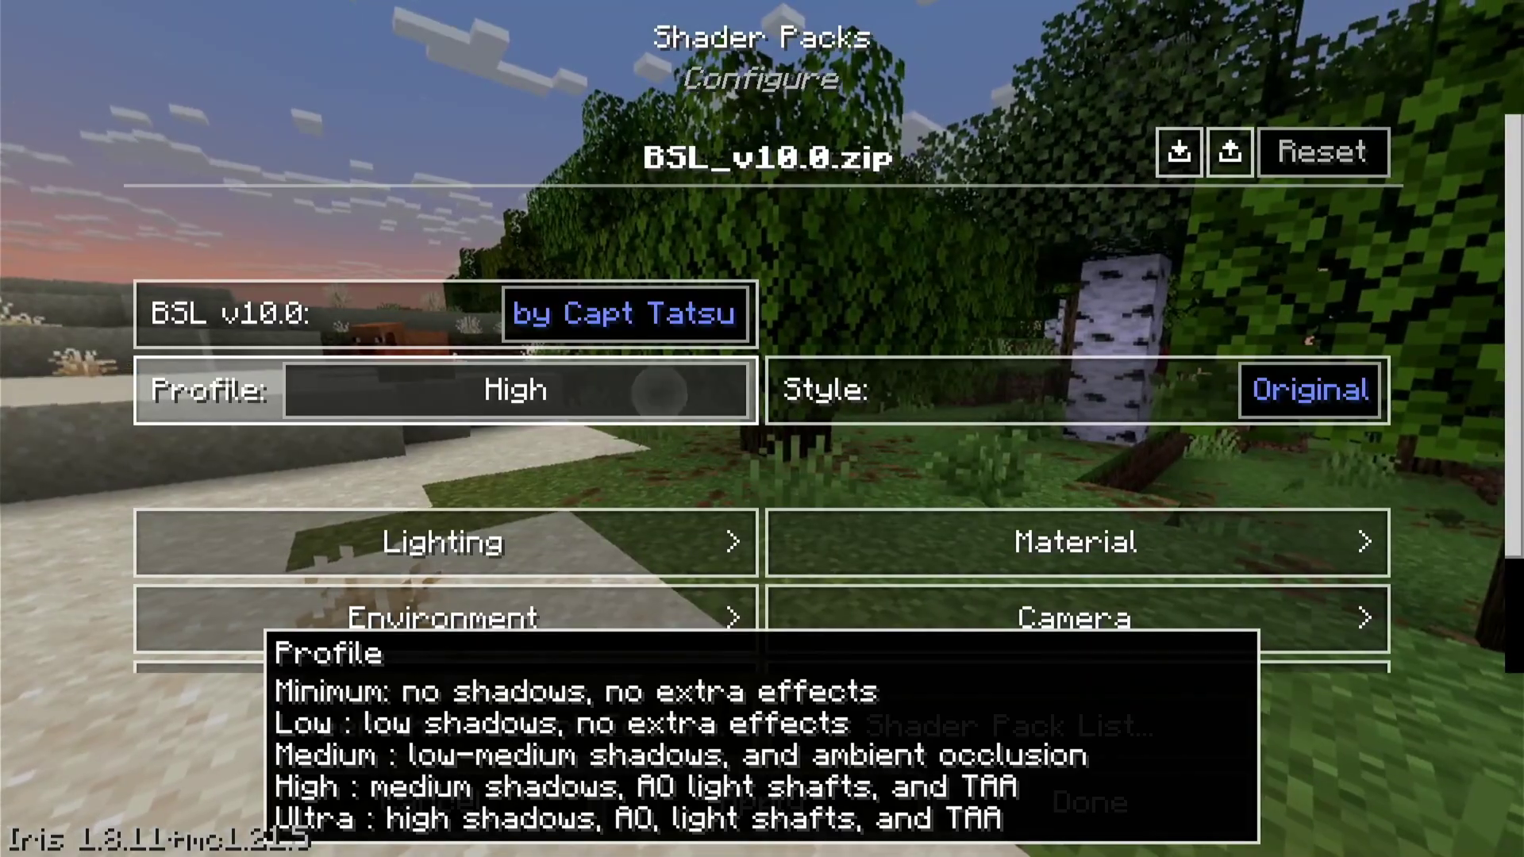
{"action": "left_click", "coordinate": [516, 390]}
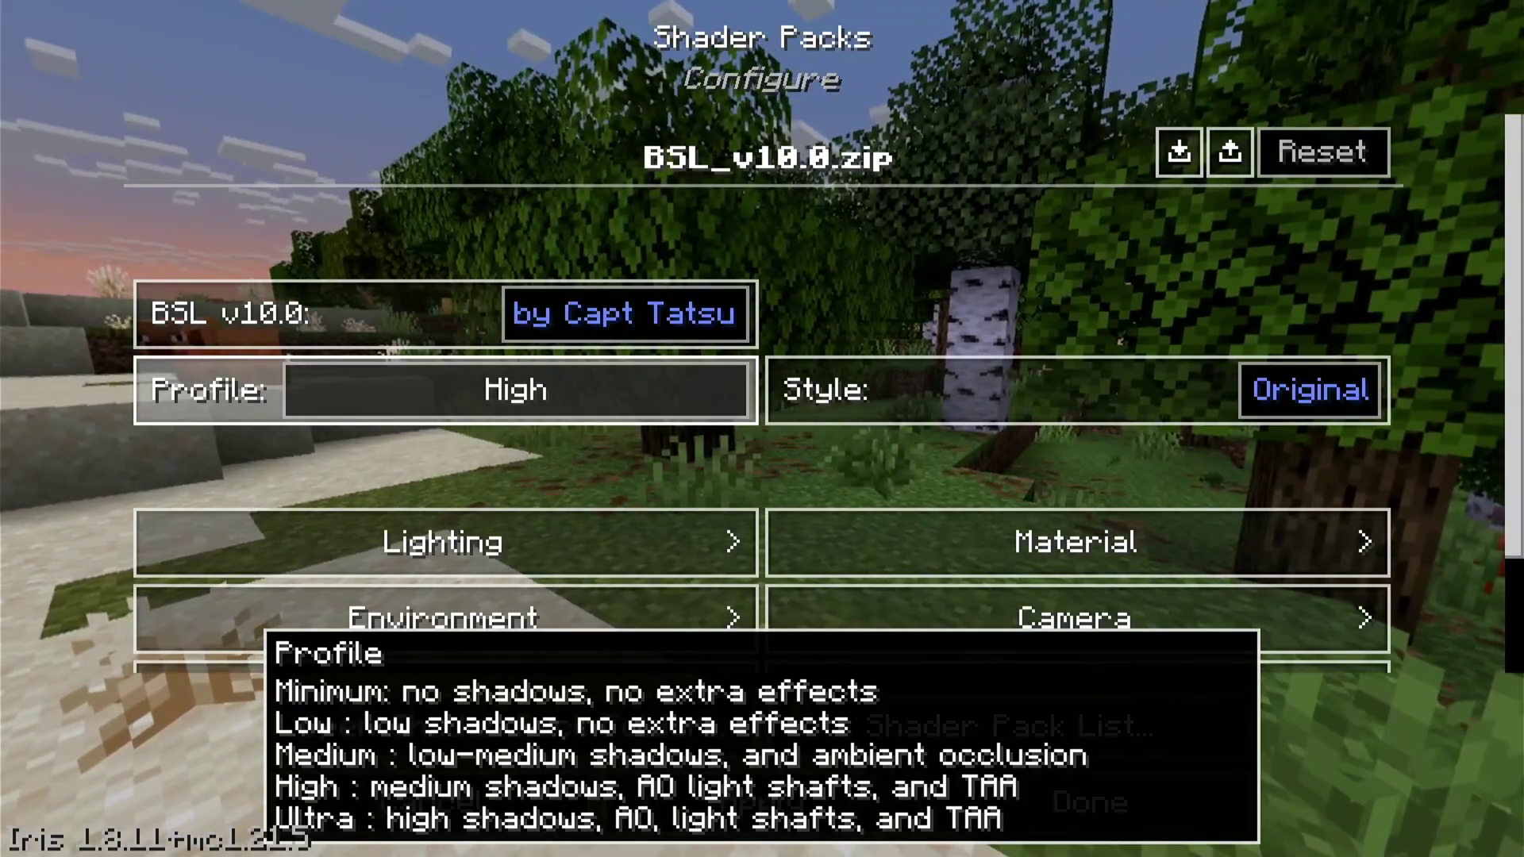
{"action": "left_click", "coordinate": [1031, 389]}
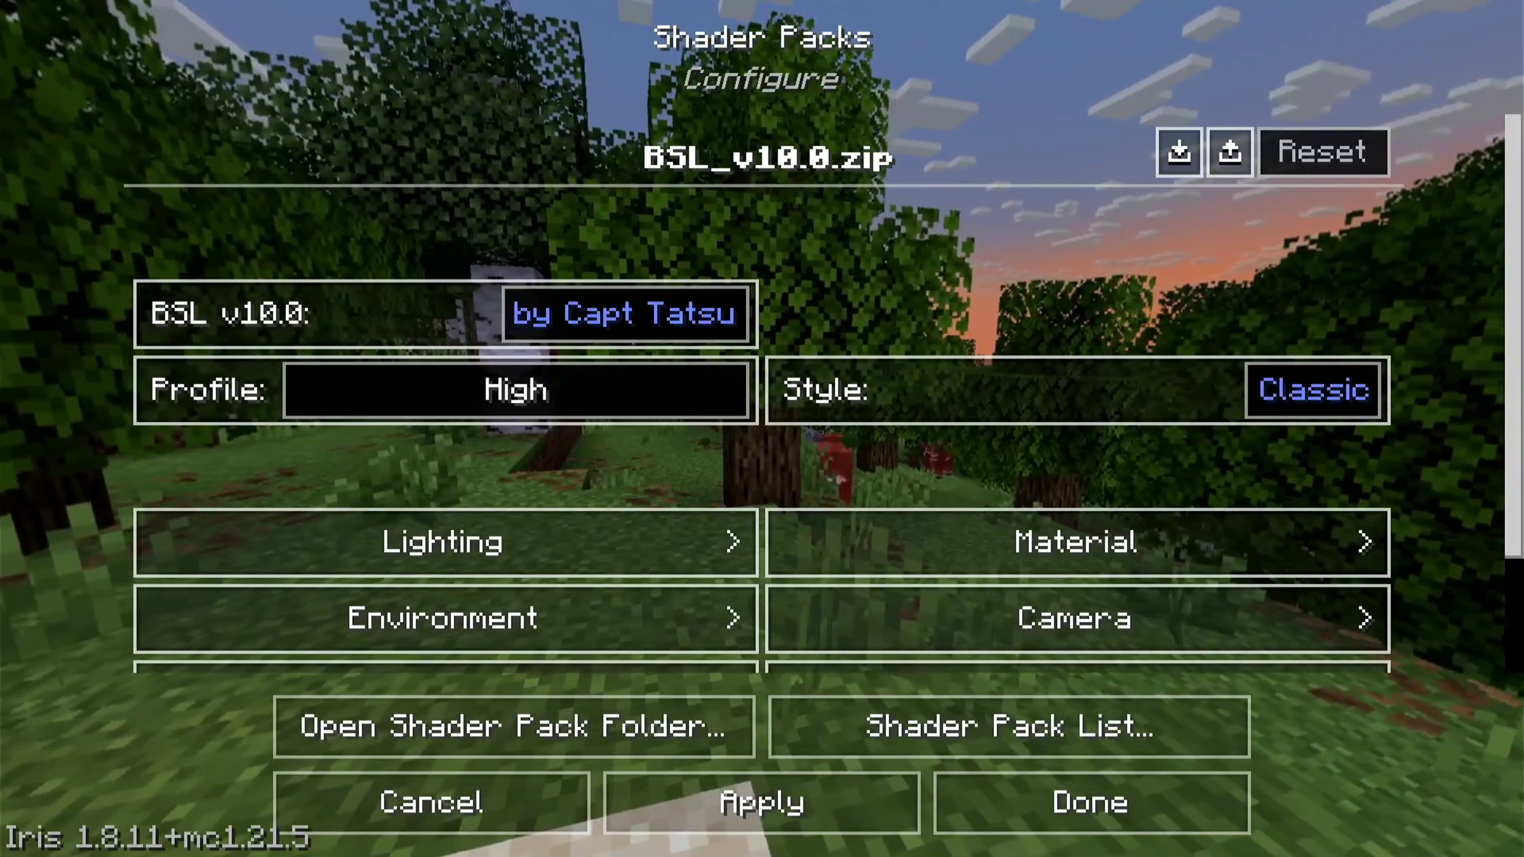
Return to the shader pack list, open the shader pack folder, and examine its files and the parent instance folder before closing it.
{"action": "left_click", "coordinate": [1009, 727]}
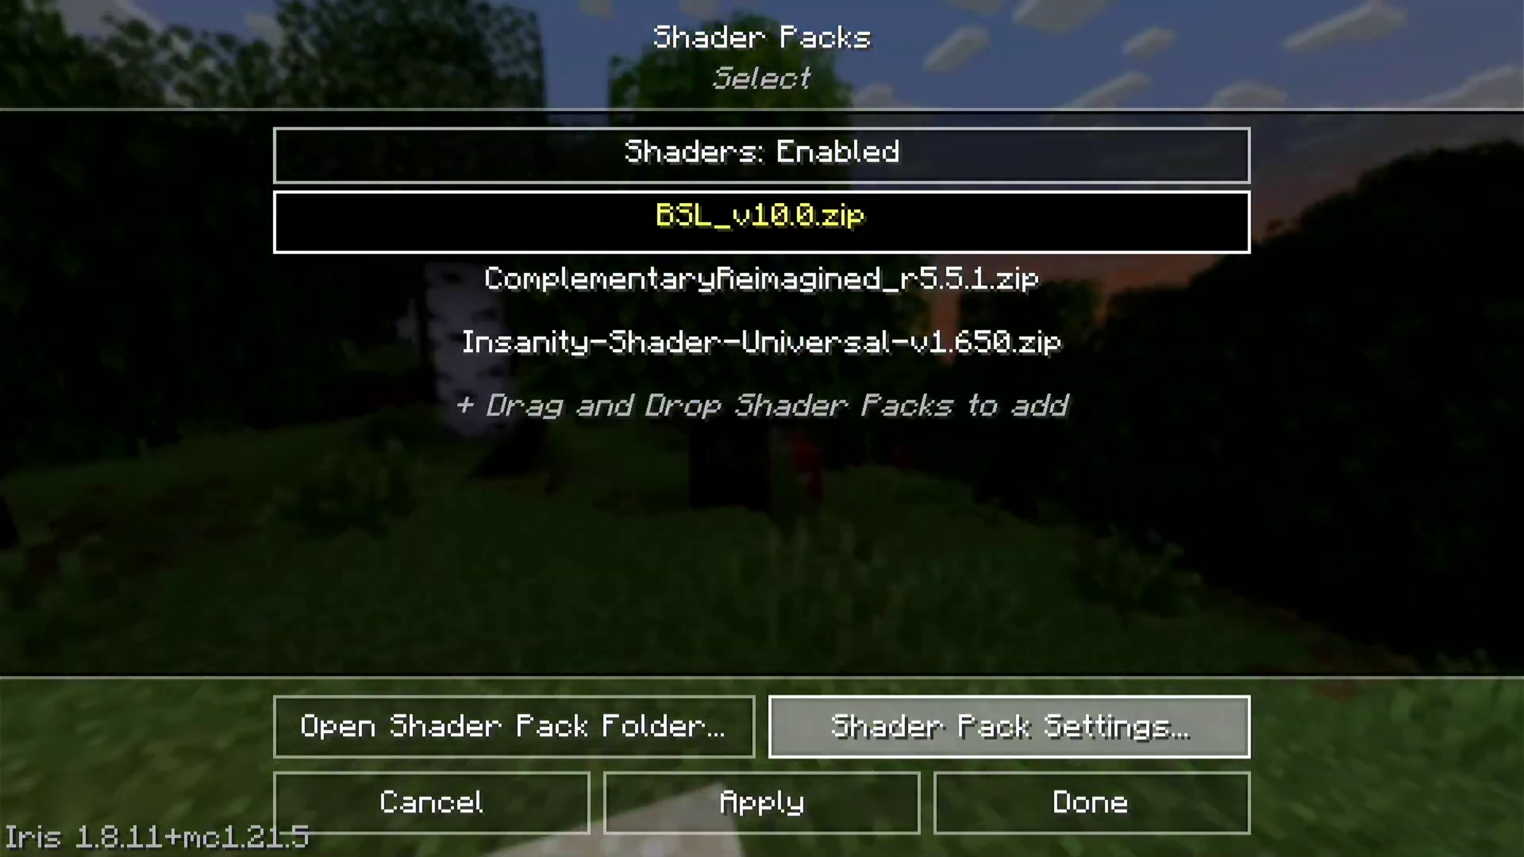
{"action": "left_click", "coordinate": [514, 726]}
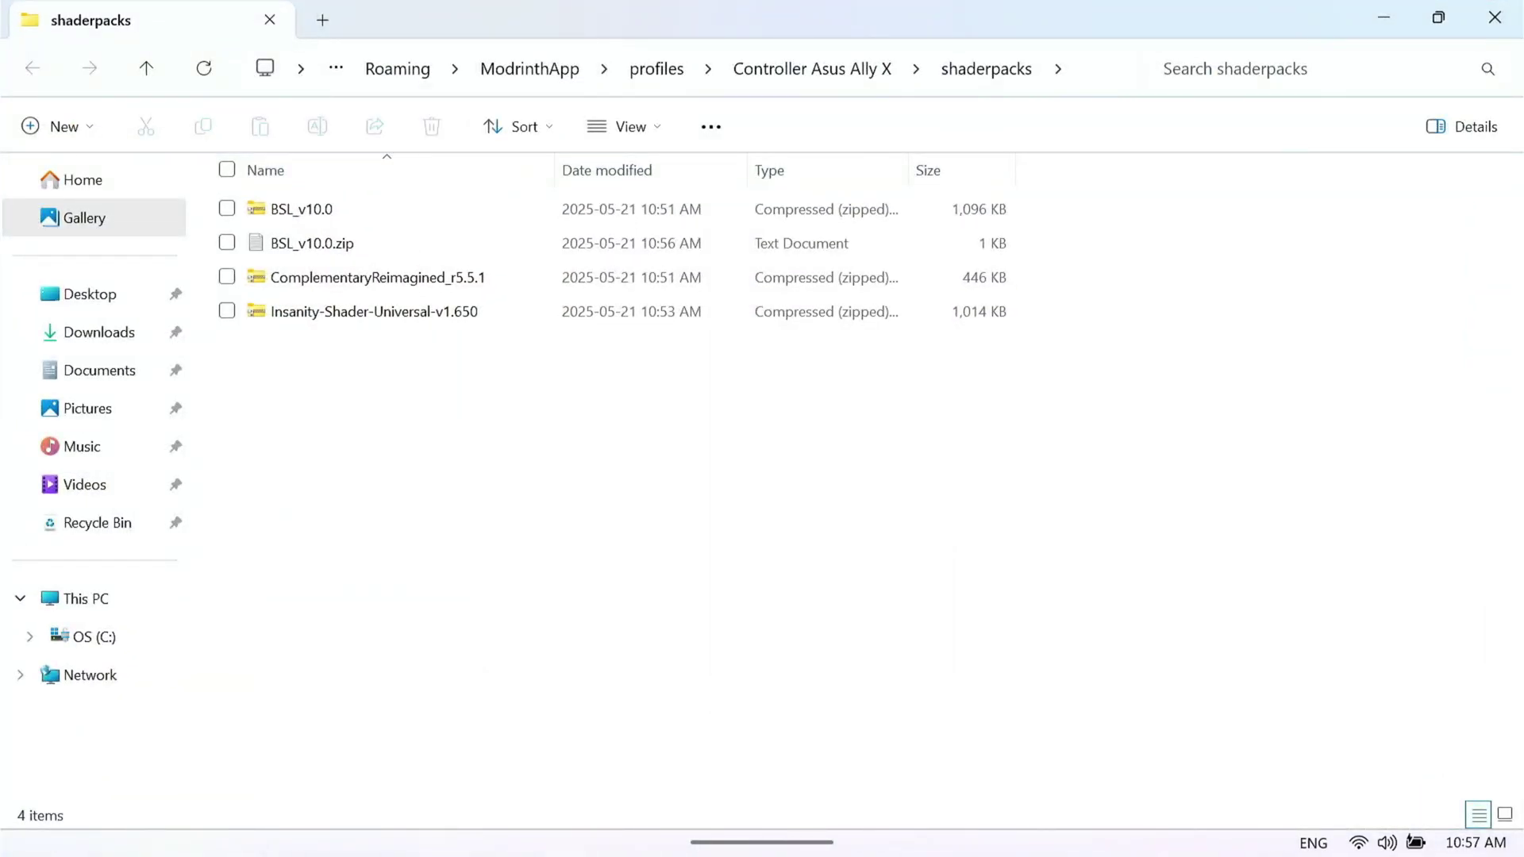
{"action": "scroll", "coordinate": [760, 321], "scroll_direction": "up", "scroll_amount": 2}
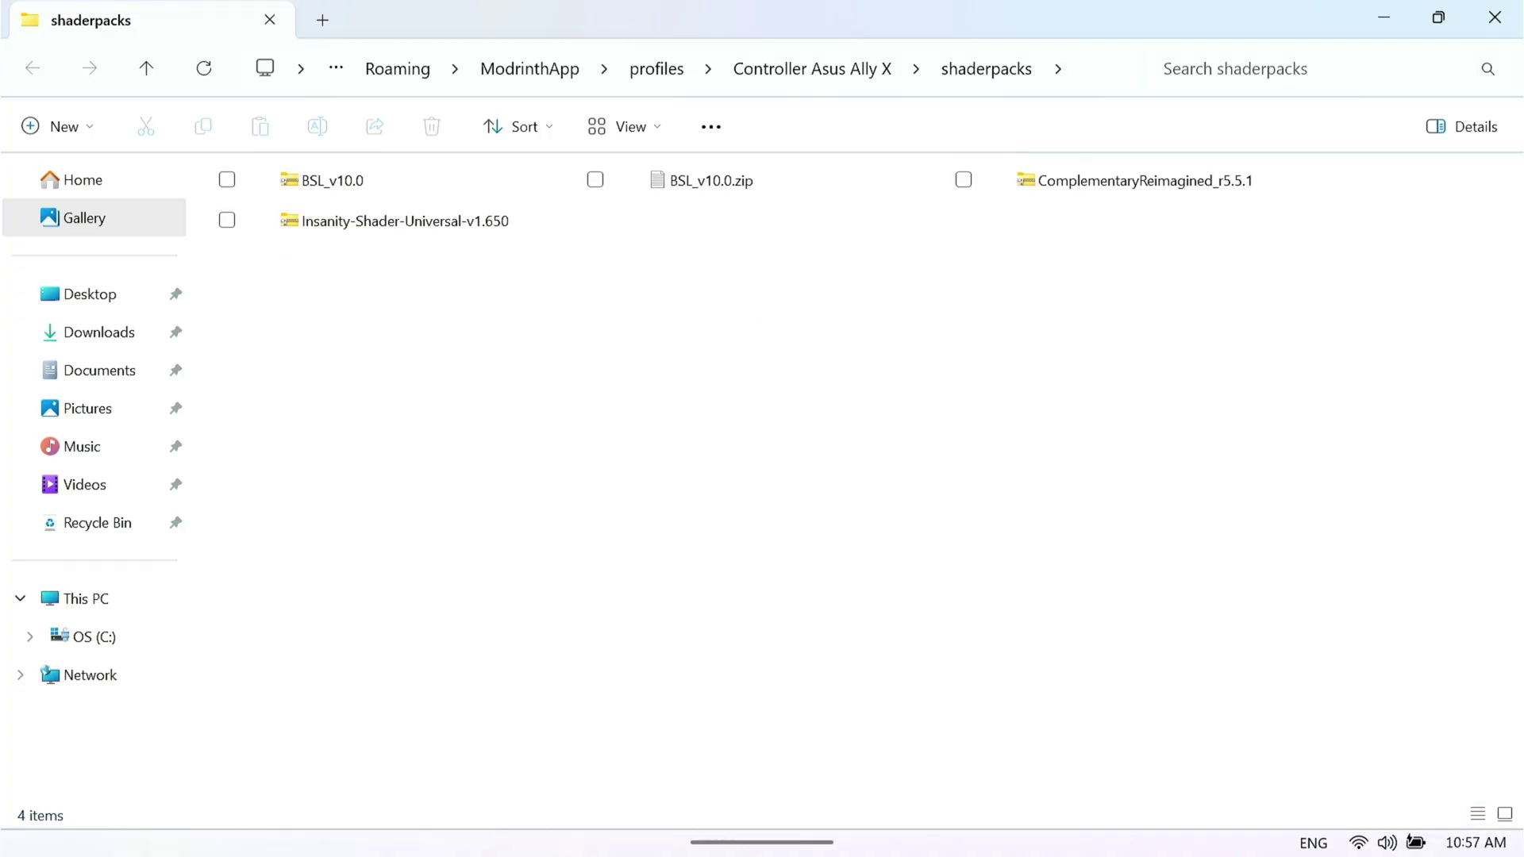
{"action": "key", "text": "alt+Up"}
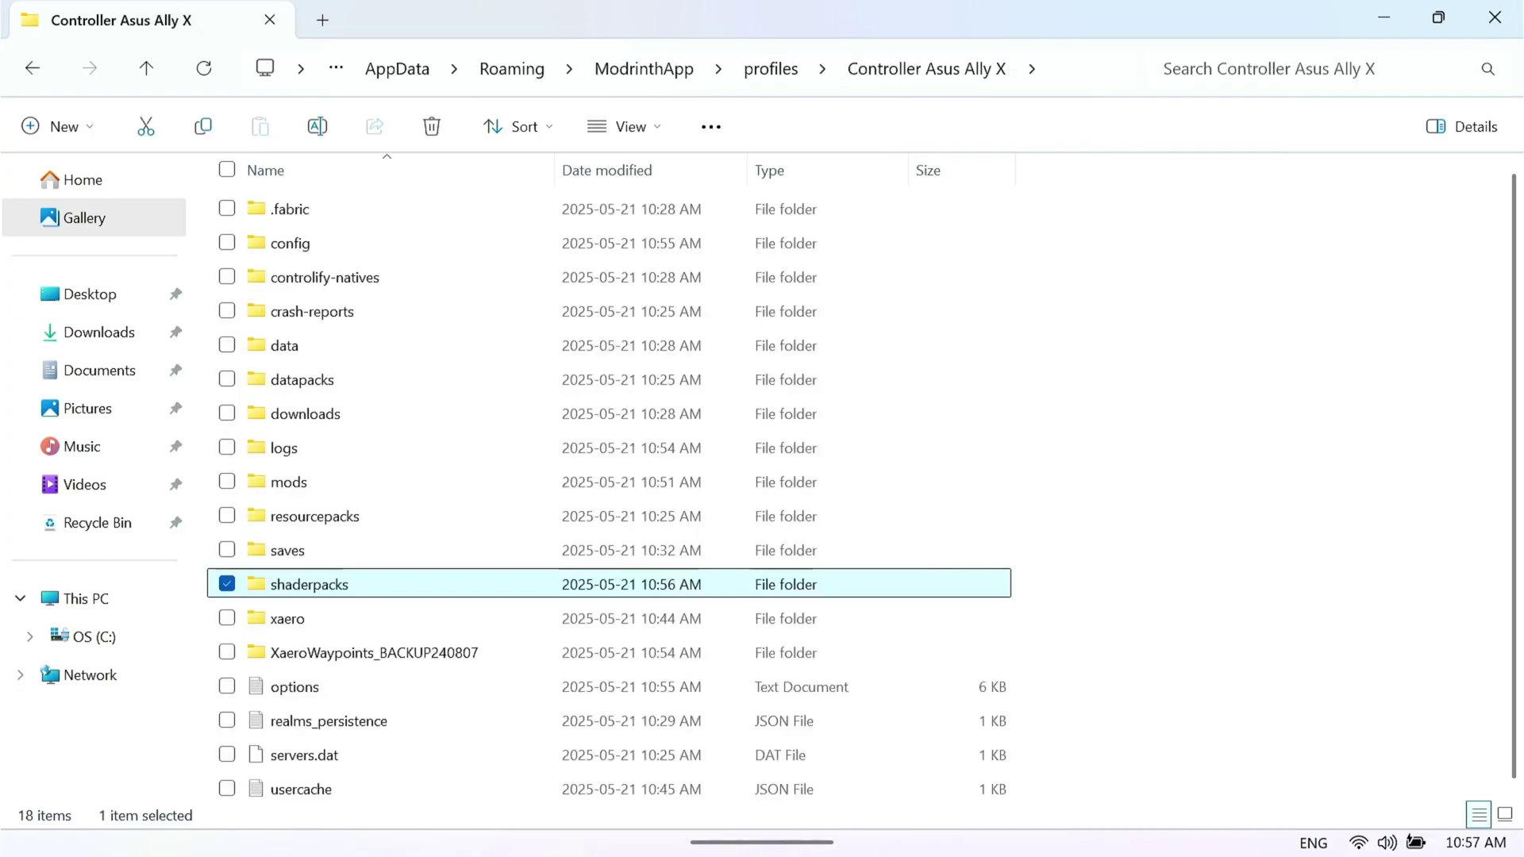
{"action": "key", "text": "Return"}
{"action": "scroll", "coordinate": [761, 322], "scroll_direction": "down", "scroll_amount": 4}
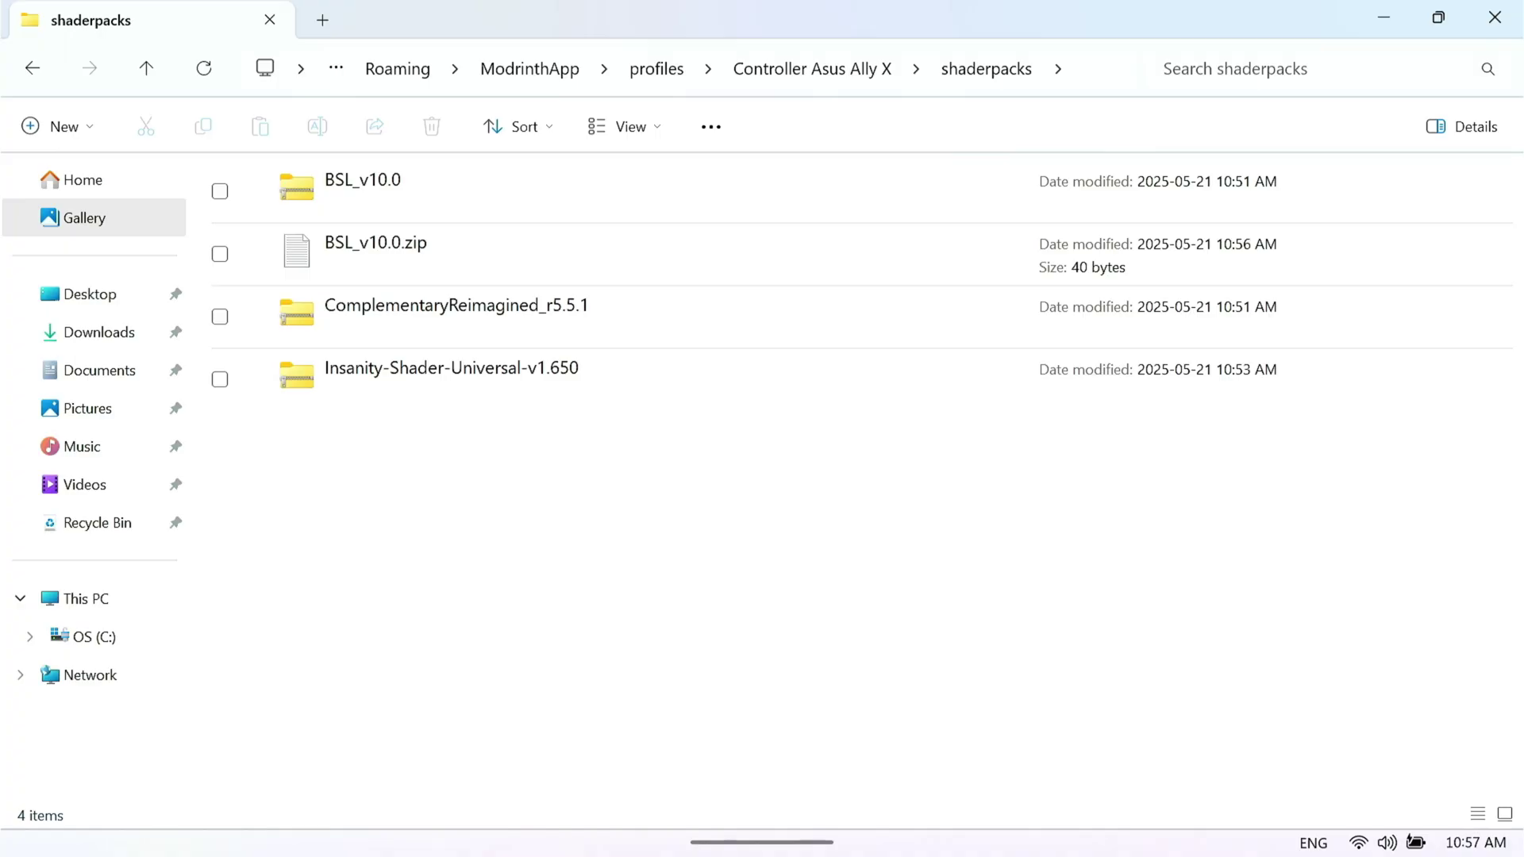
{"action": "left_click", "coordinate": [1494, 17]}
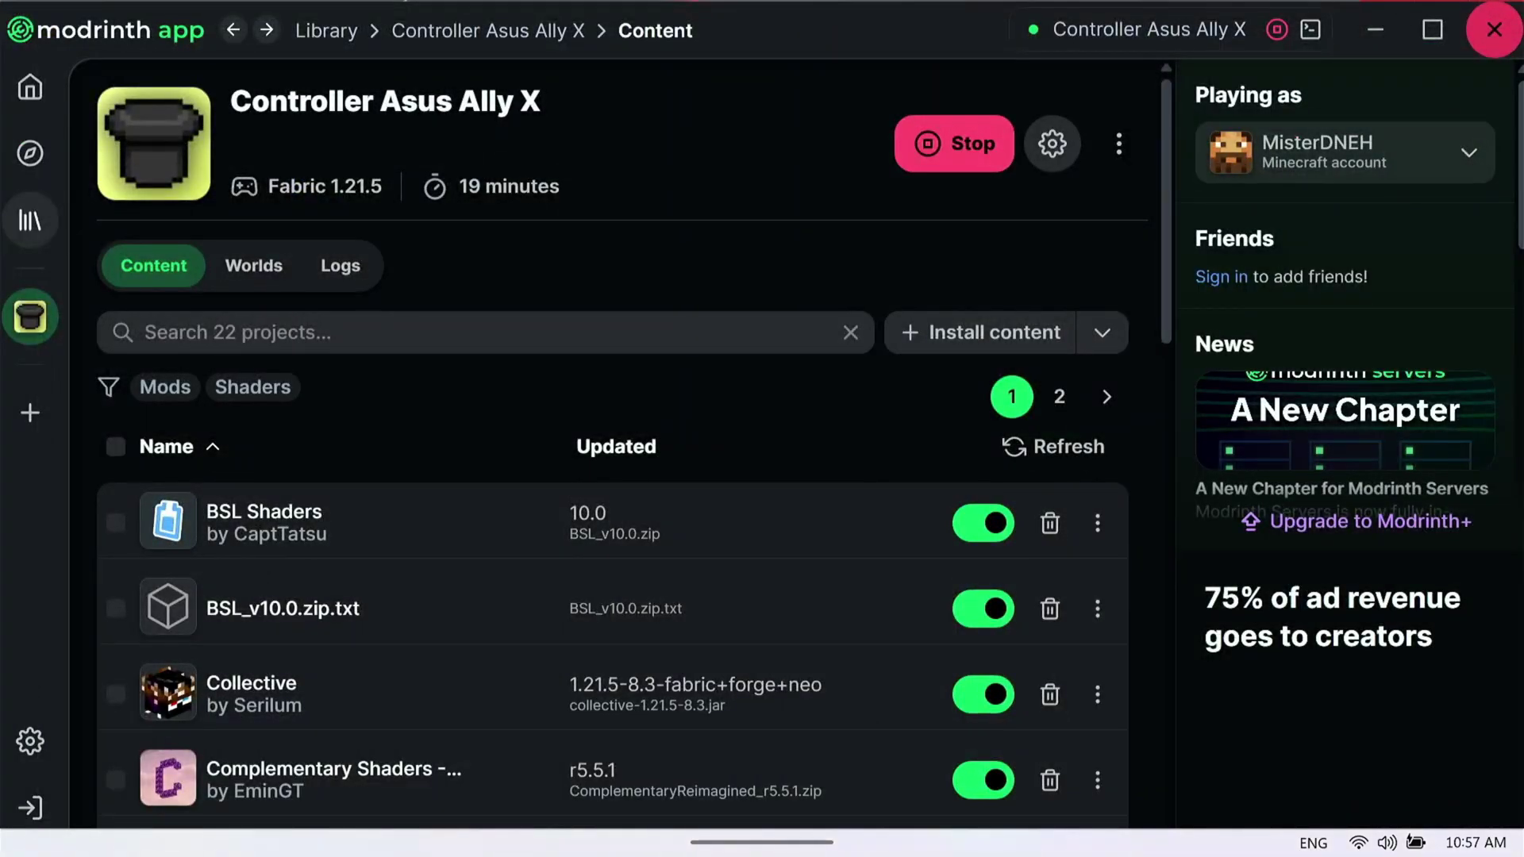
Switch back to Minecraft, select ComplementaryReimagined_r5.5.1.zip in the shader pack list, and open its settings.
{"action": "scroll", "coordinate": [1020, 650], "scroll_direction": "down", "scroll_amount": 15}
{"action": "left_click_drag", "start_coordinate": [916, 849], "coordinate": [917, 716]}
{"action": "left_click", "coordinate": [759, 814]}
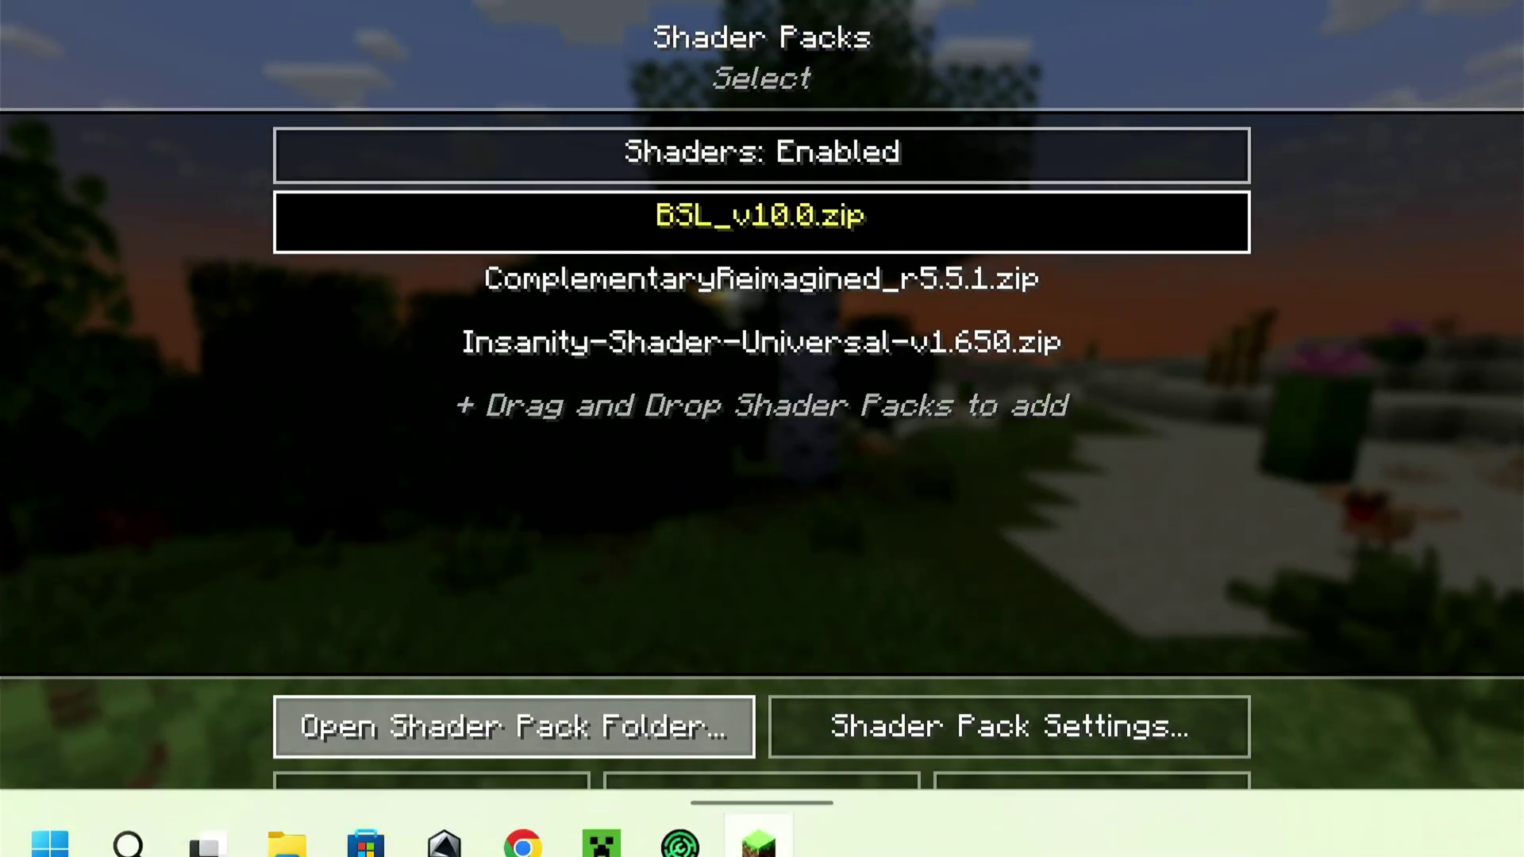
{"action": "left_click", "coordinate": [762, 286]}
{"action": "left_click", "coordinate": [976, 726]}
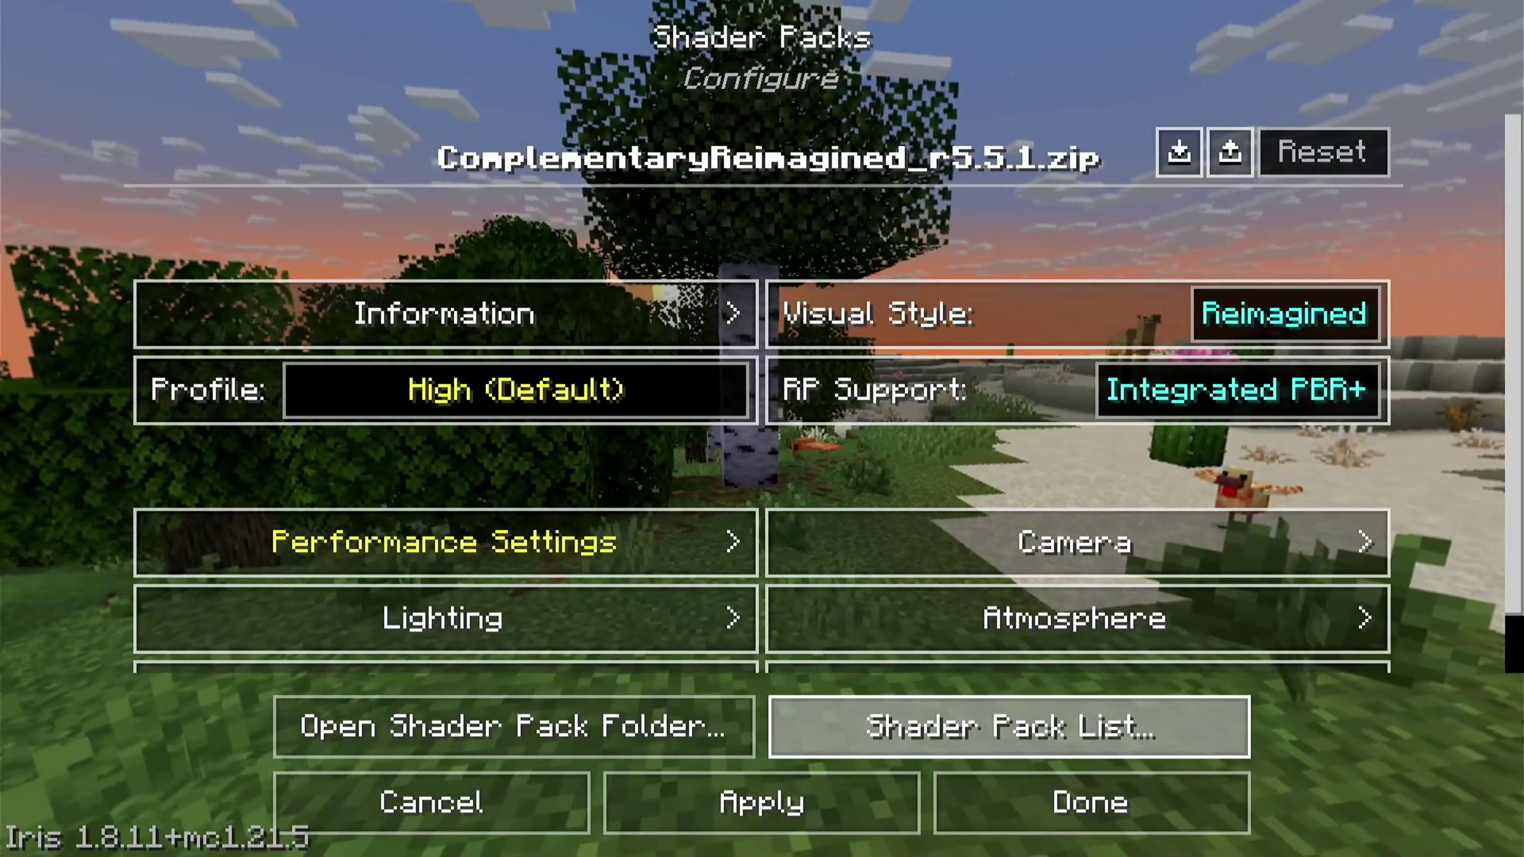
Set the ComplementaryReimagined visual style to Unbound and RP Support to Basic, and save the shader settings.
{"action": "left_click", "coordinate": [1285, 314]}
{"action": "left_click", "coordinate": [1318, 390]}
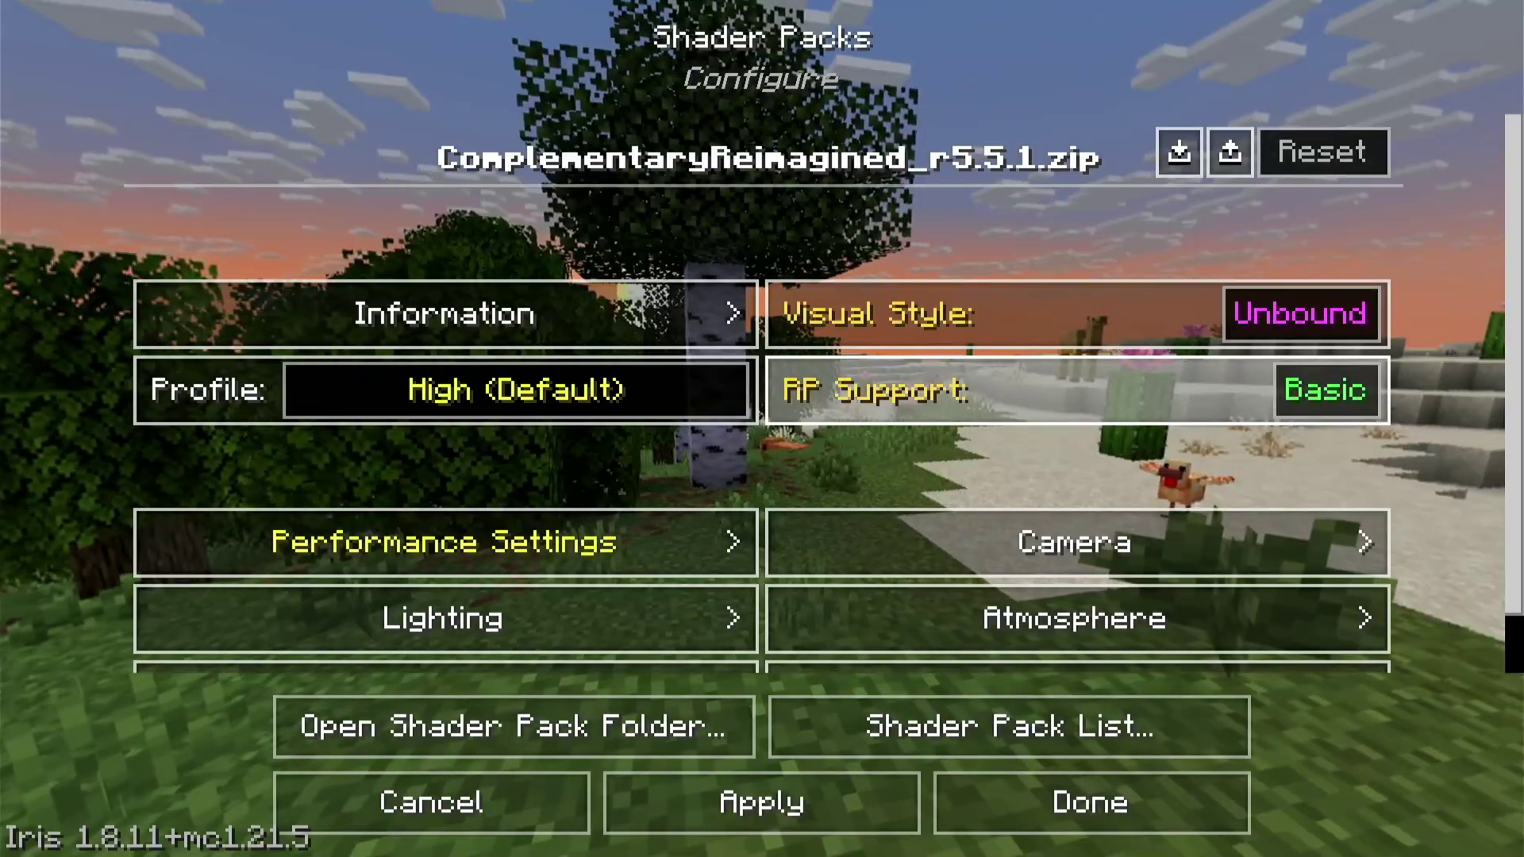
{"action": "left_click", "coordinate": [851, 803]}
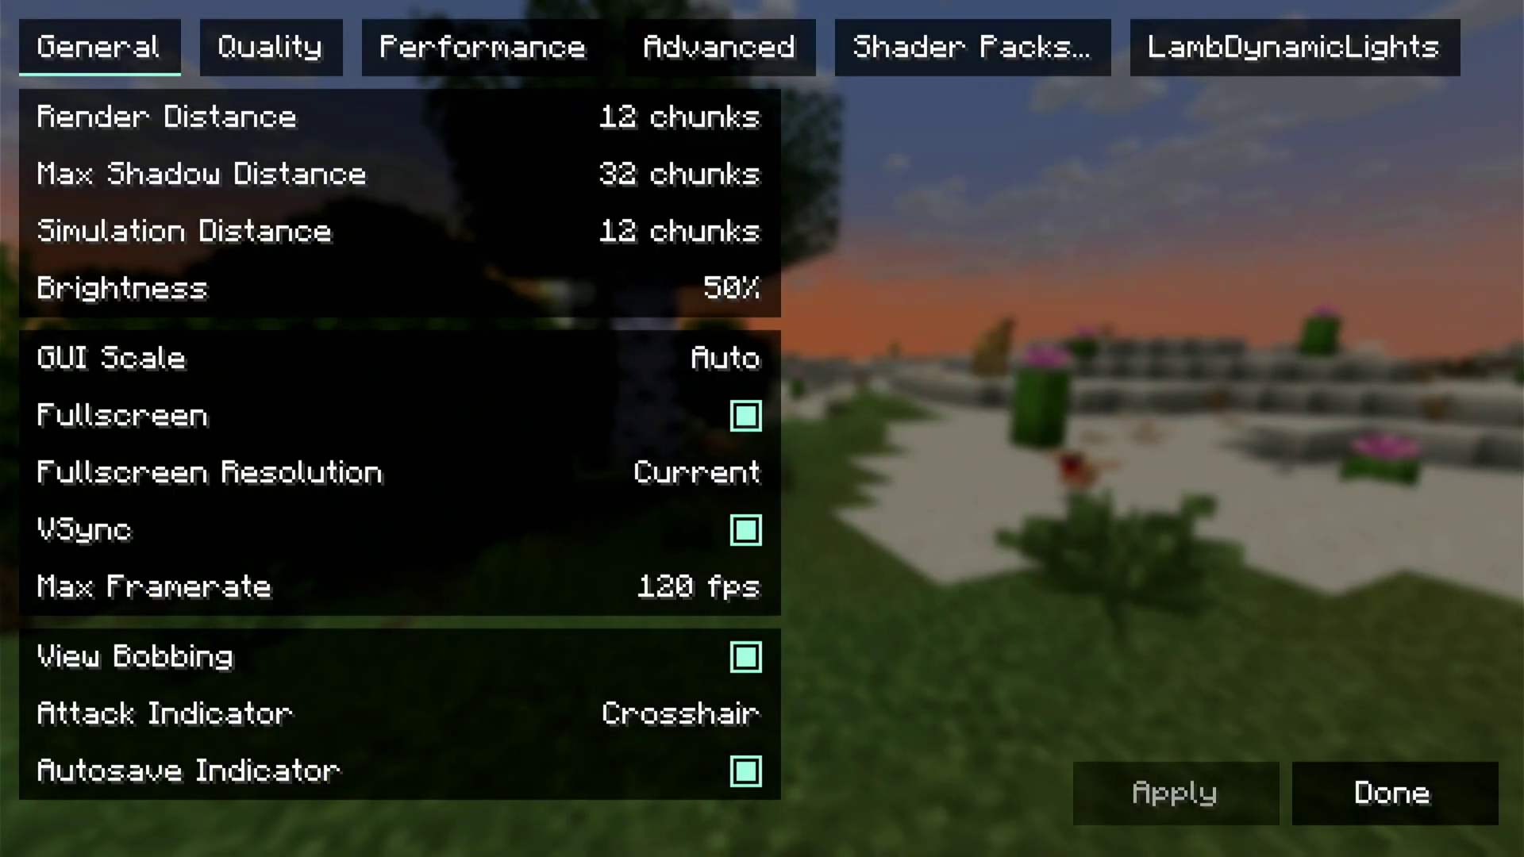
Select Insanity-Shader-Universal-v1.650.zip in the shader pack list, open its settings, and return to the game after viewing the shader pack folder.
{"action": "left_click", "coordinate": [972, 48]}
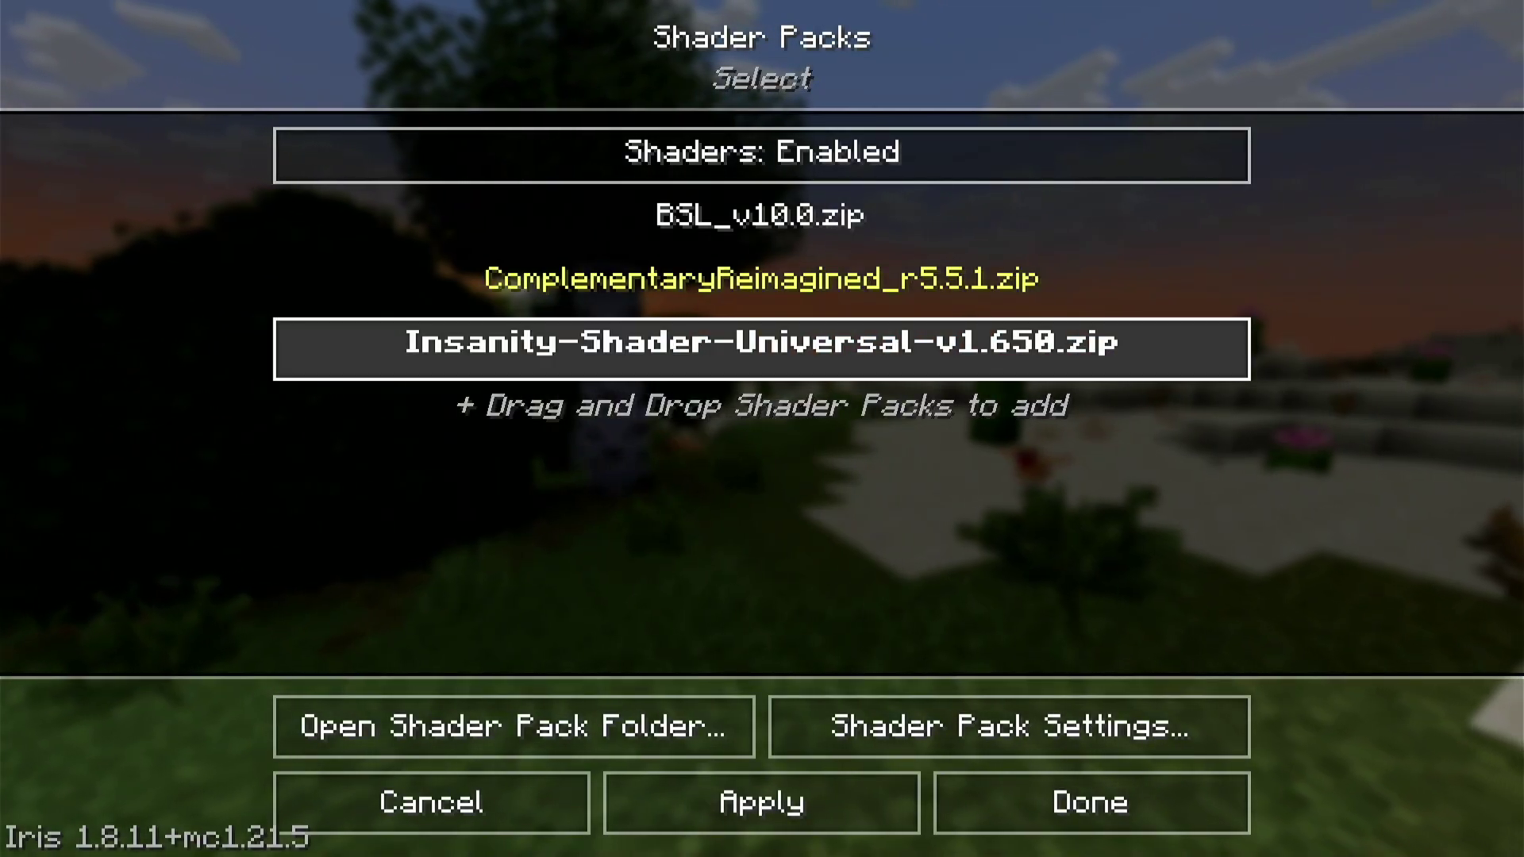
{"action": "left_click", "coordinate": [1059, 727]}
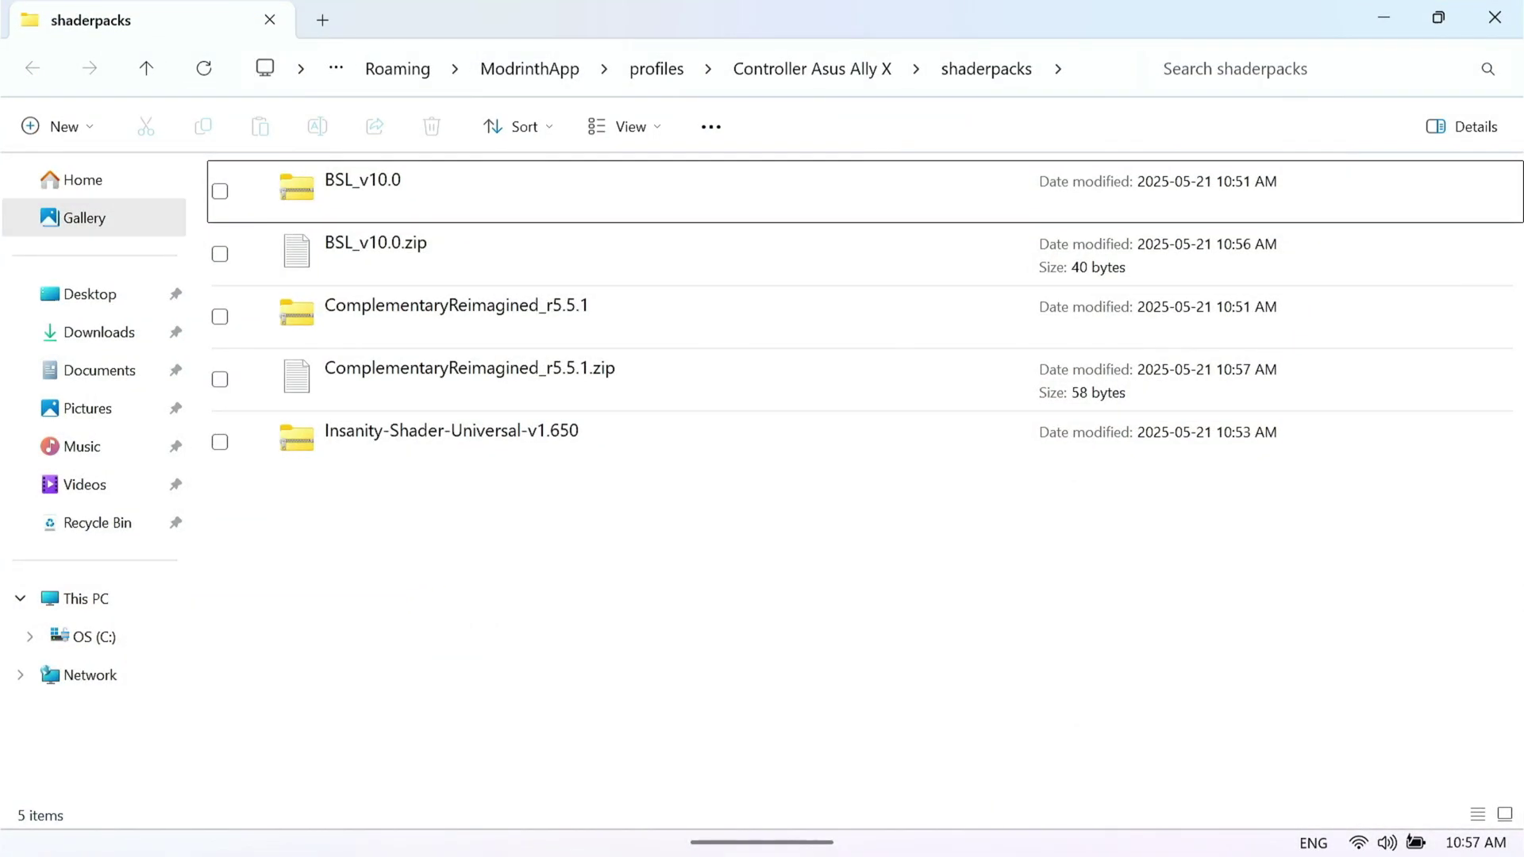
{"action": "key", "text": "super"}
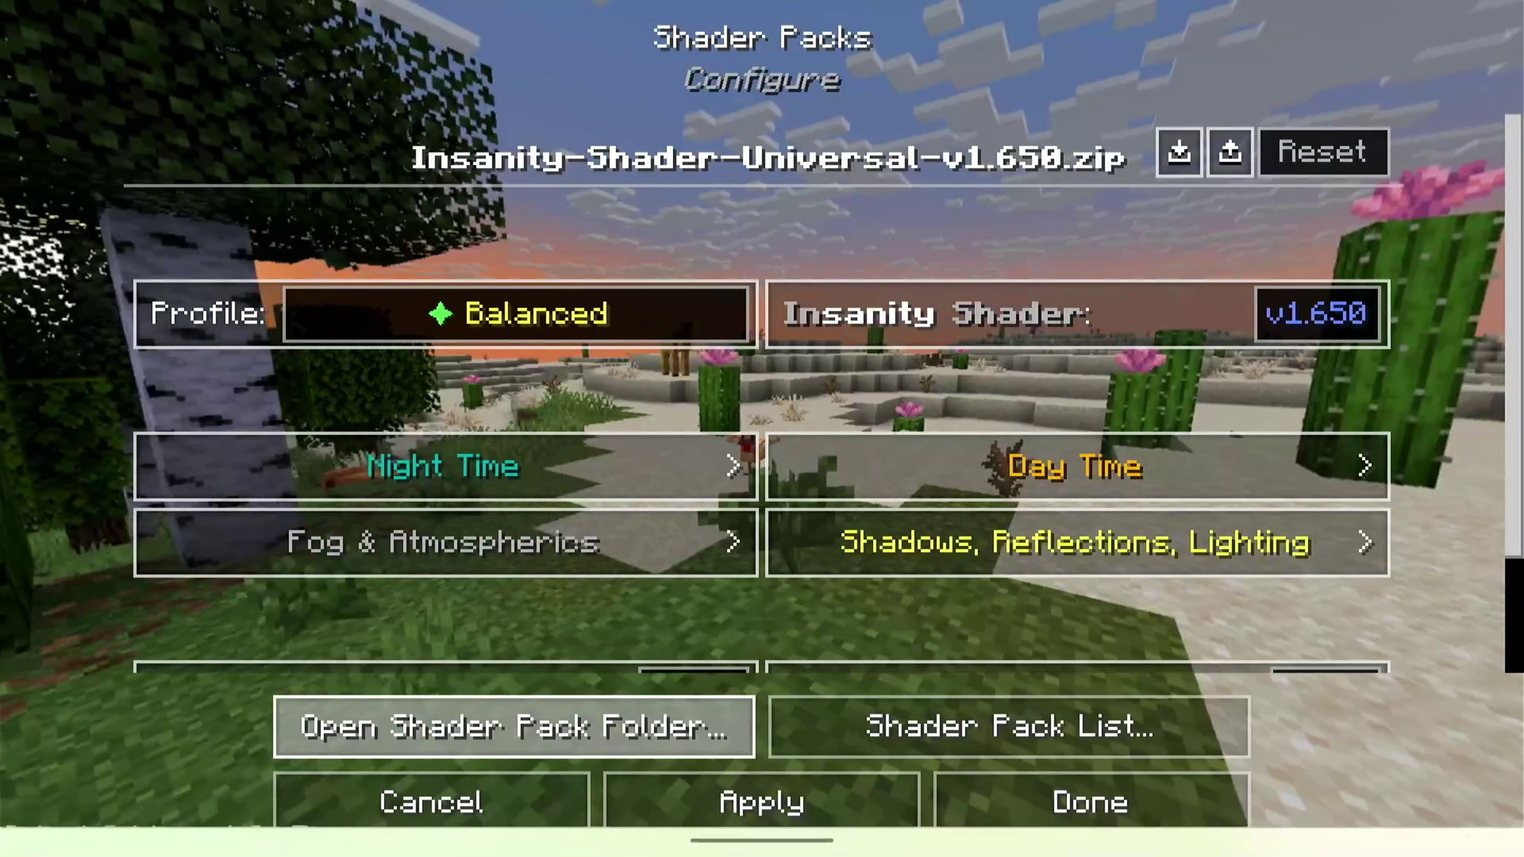
Leave the Insanity shader and video settings and go back to the Minecraft title screen.
{"action": "key", "text": "Escape"}
{"action": "key", "text": "Escape"}
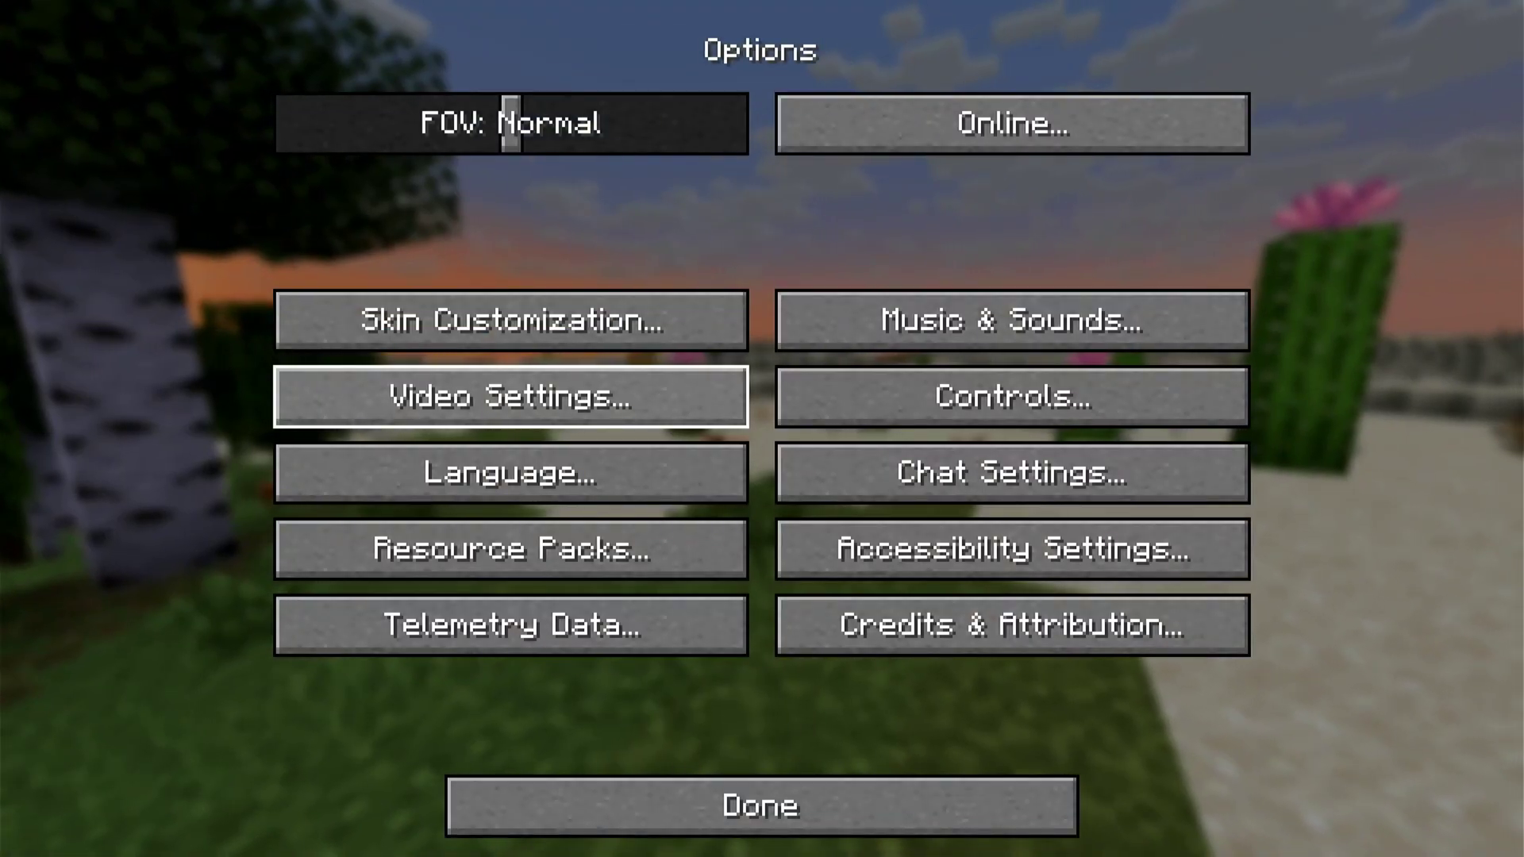
{"action": "key", "text": "Return"}
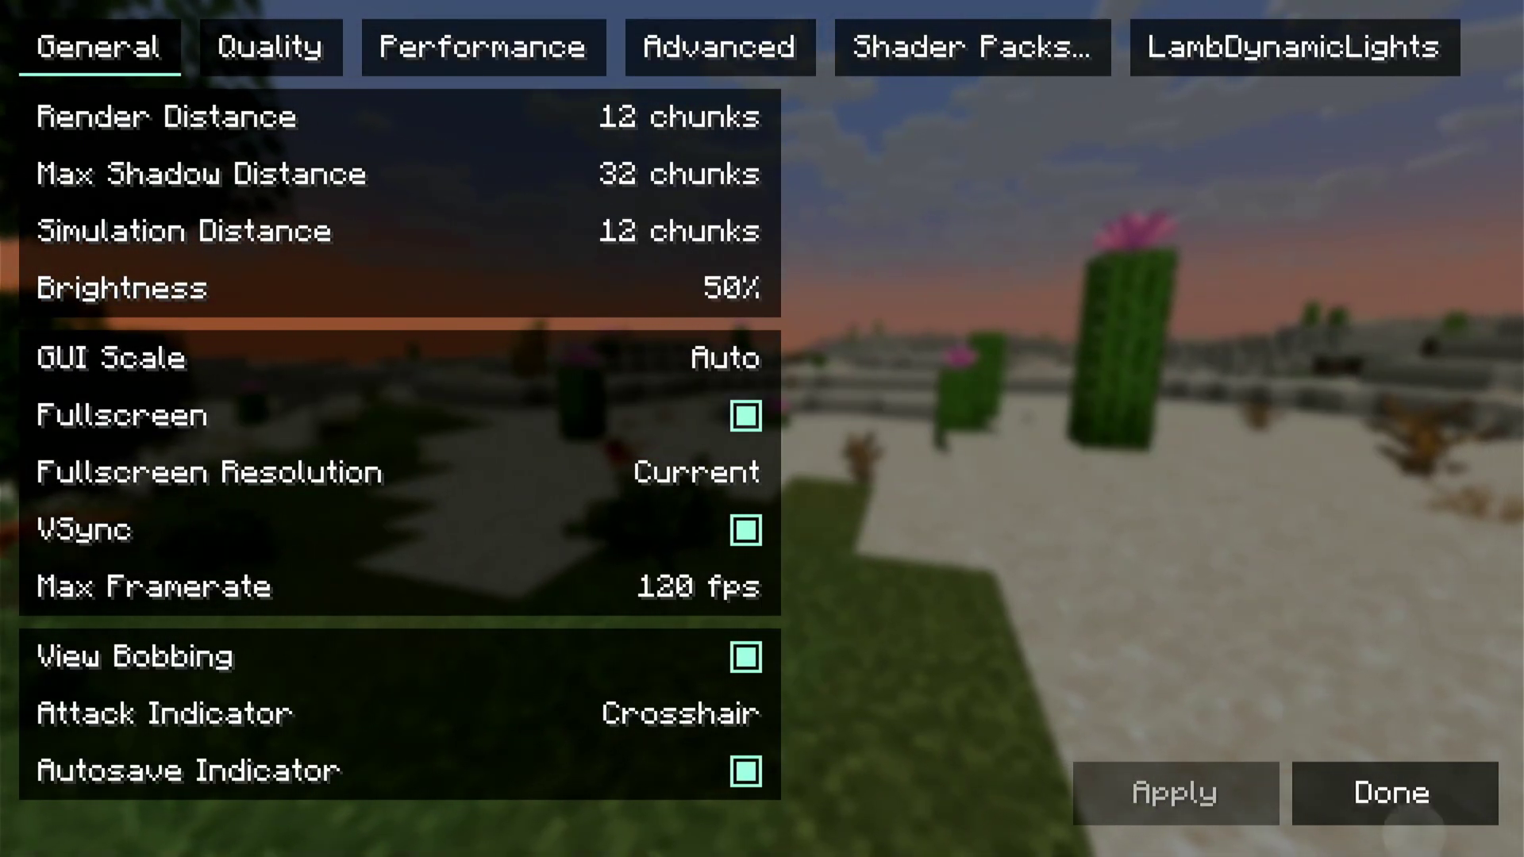
{"action": "key", "text": "Escape"}
{"action": "key", "text": "Escape"}
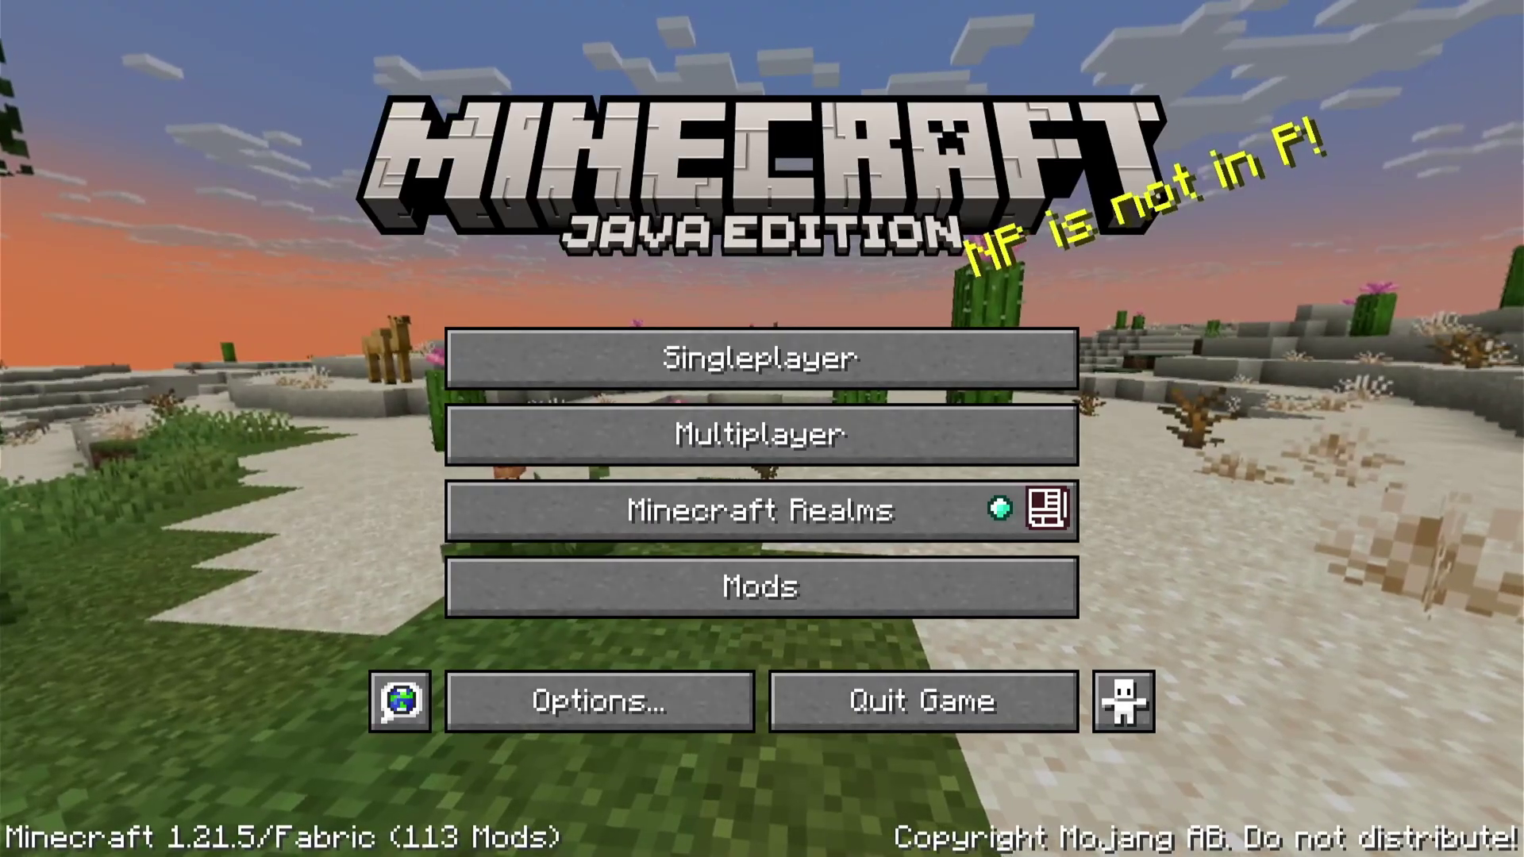
Load the existing singleplayer save "New World".
{"action": "left_click", "coordinate": [762, 359]}
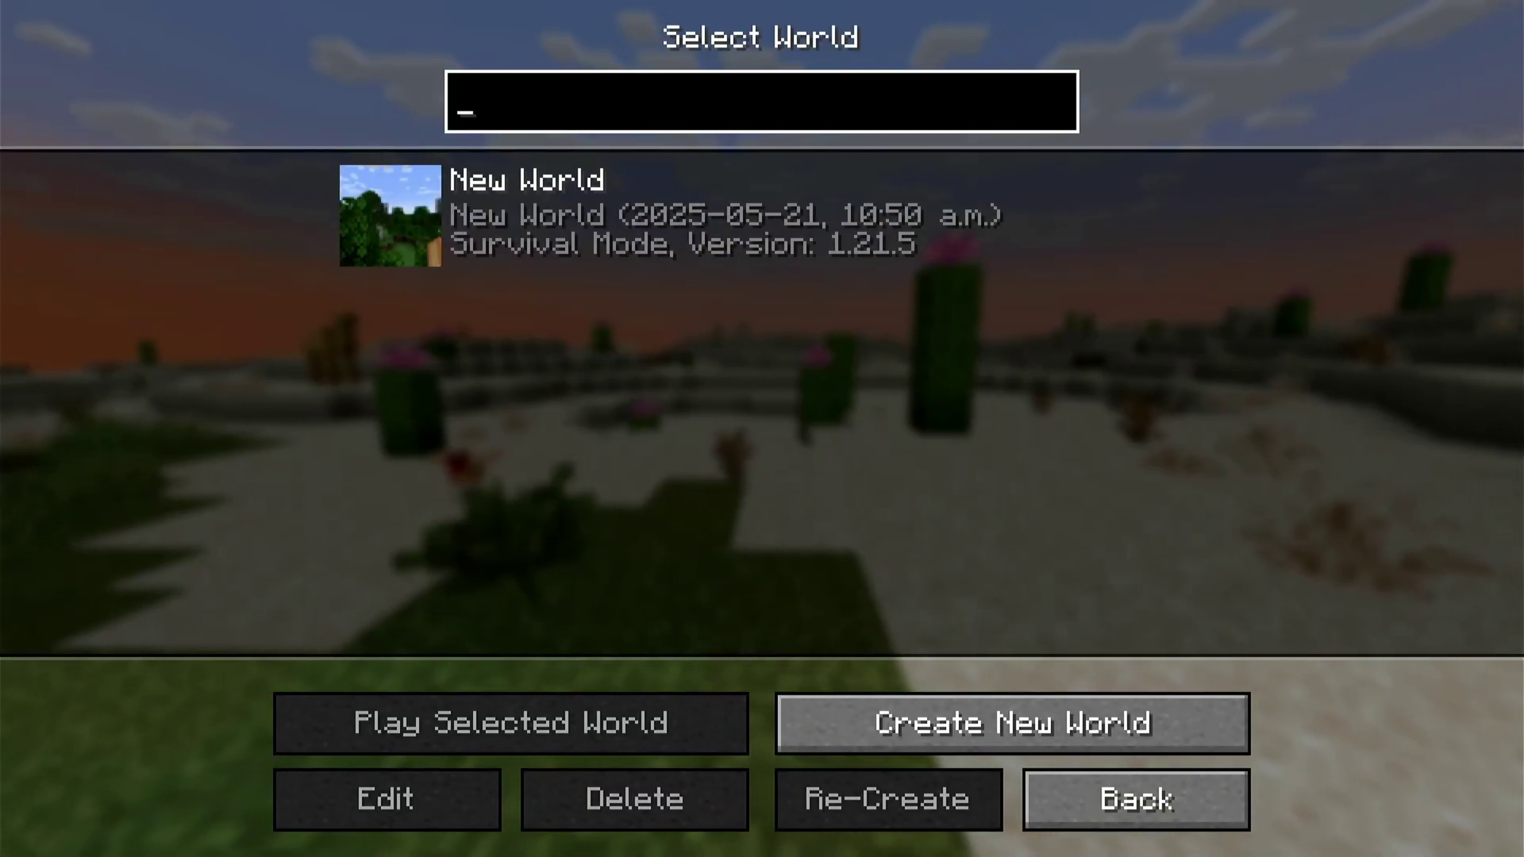
{"action": "key", "text": "Tab"}
{"action": "key", "text": "Return"}
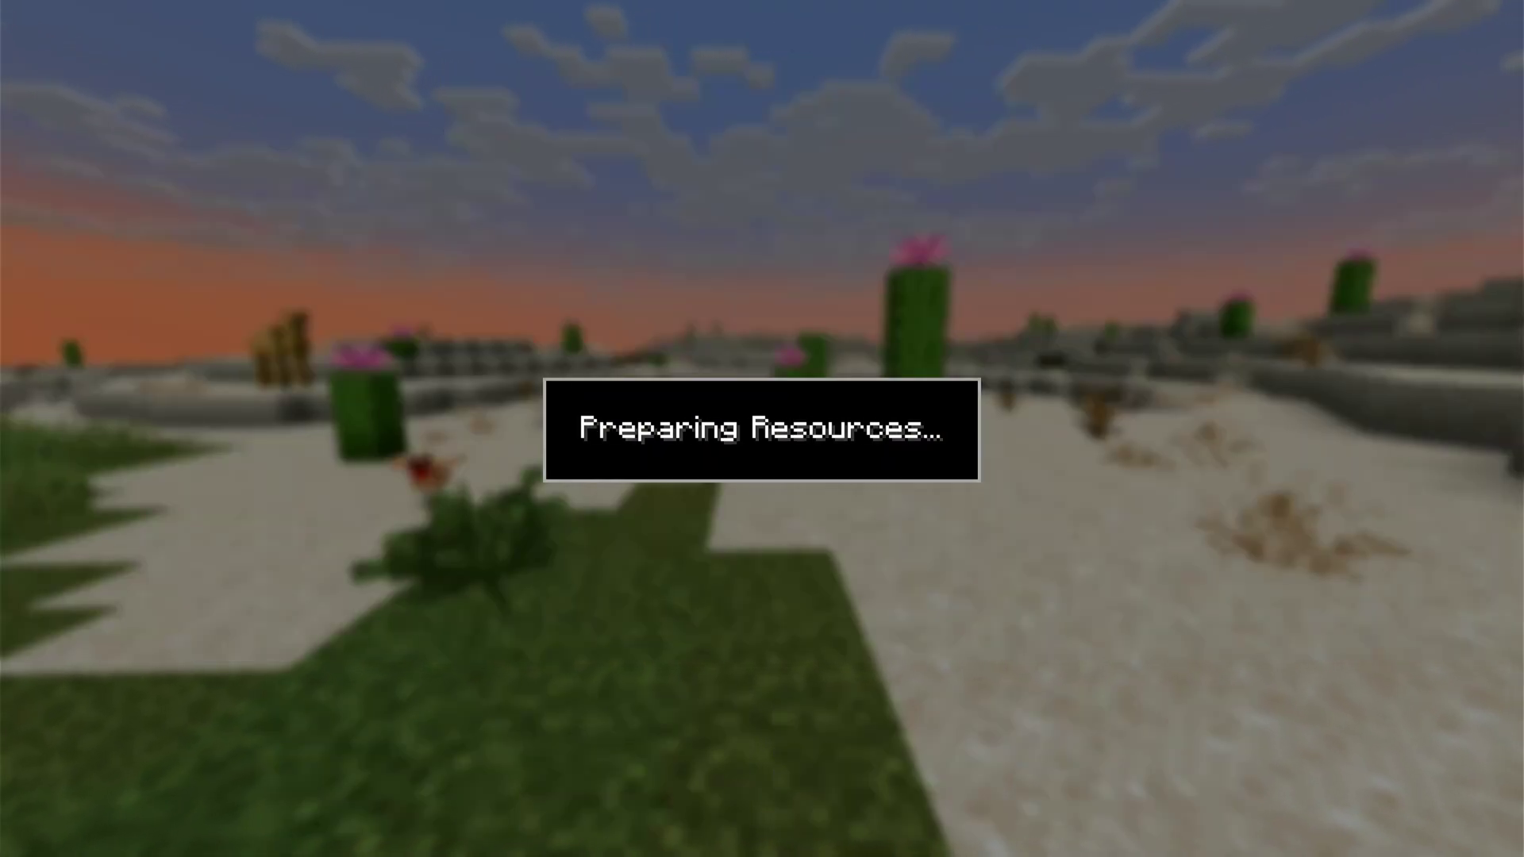